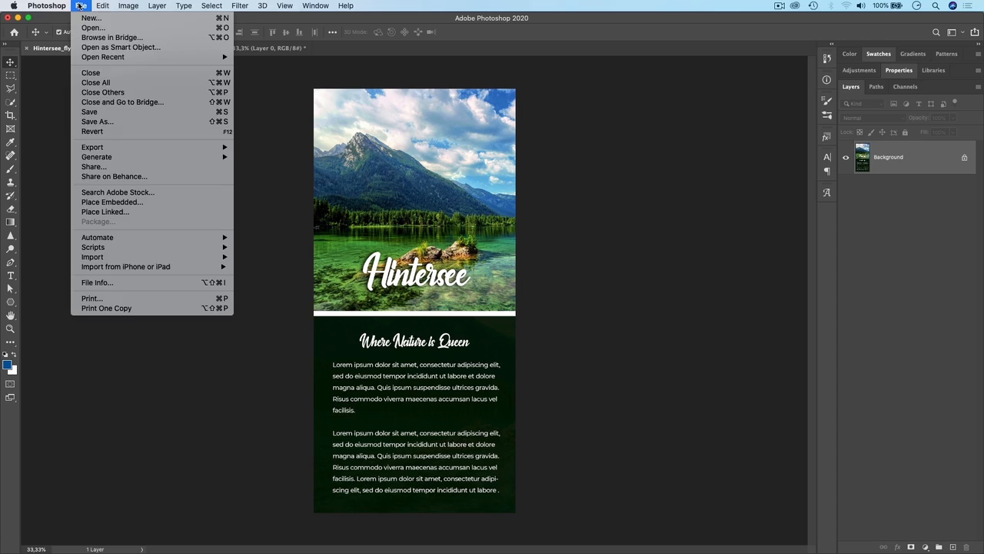
Start a new document and name it hintersee.
click(85, 20)
mouse_move(475, 83)
mouse_down()
mouse_move(573, 104)
mouse_move(488, 94)
mouse_up()
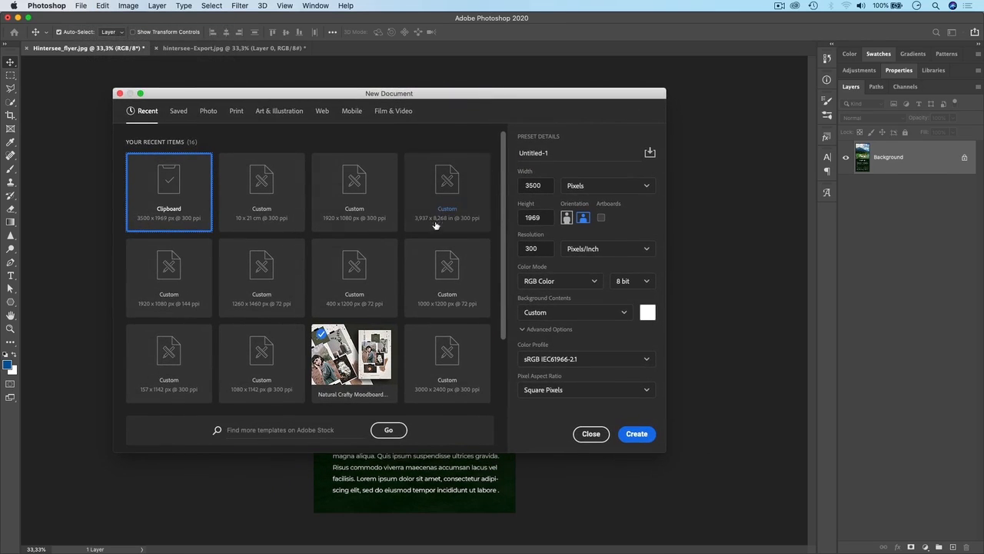
mouse_move(523, 94)
mouse_down()
mouse_move(493, 87)
mouse_move(522, 98)
mouse_up()
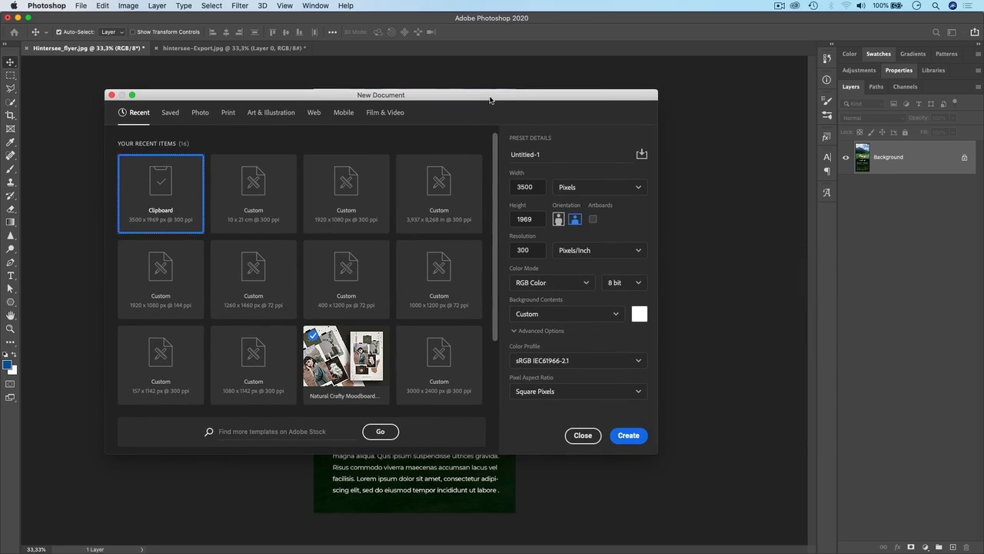
drag(490, 99, 491, 94)
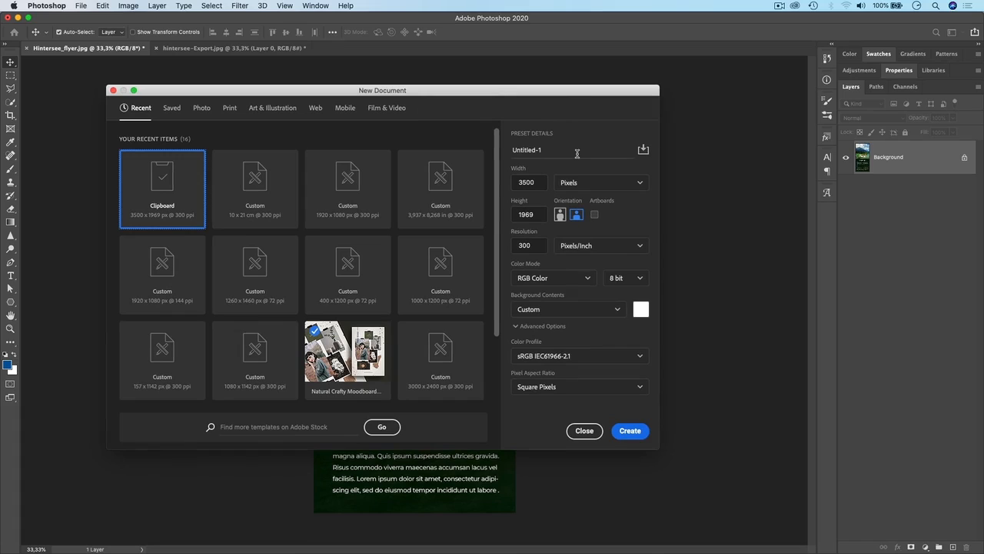
click(543, 150)
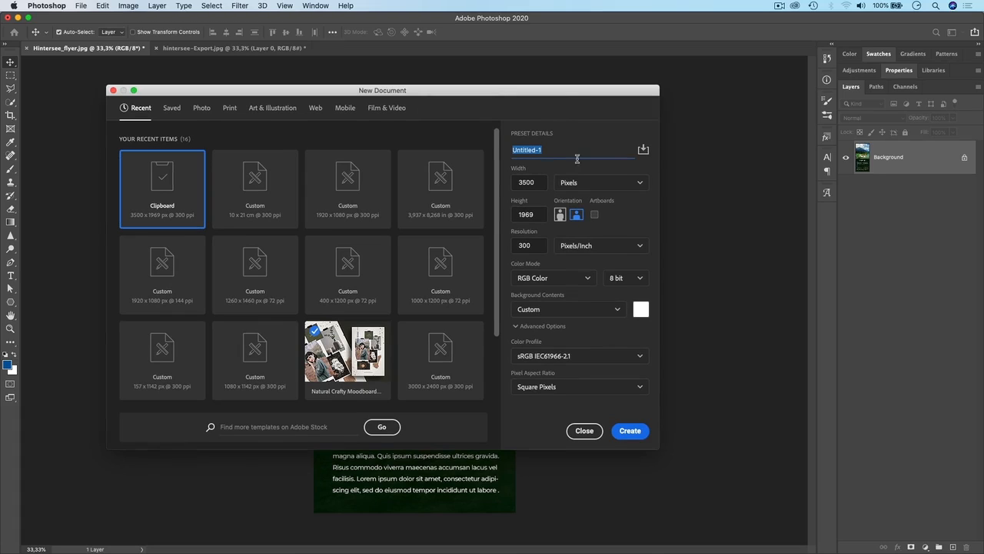
drag(576, 93, 580, 90)
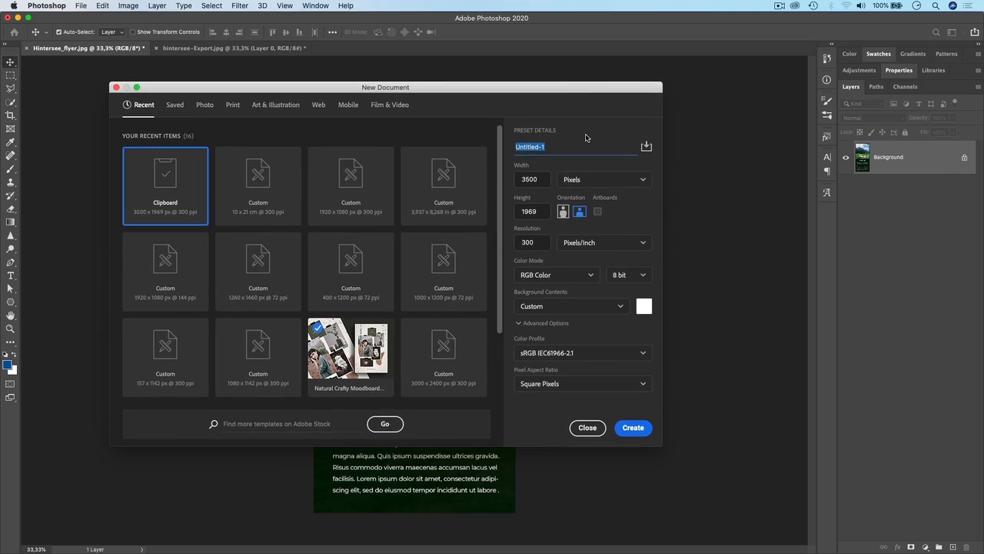
text(hintersee)
Set the new document's unit to centimeters, with a width of 10 and a height of 21.
click(593, 181)
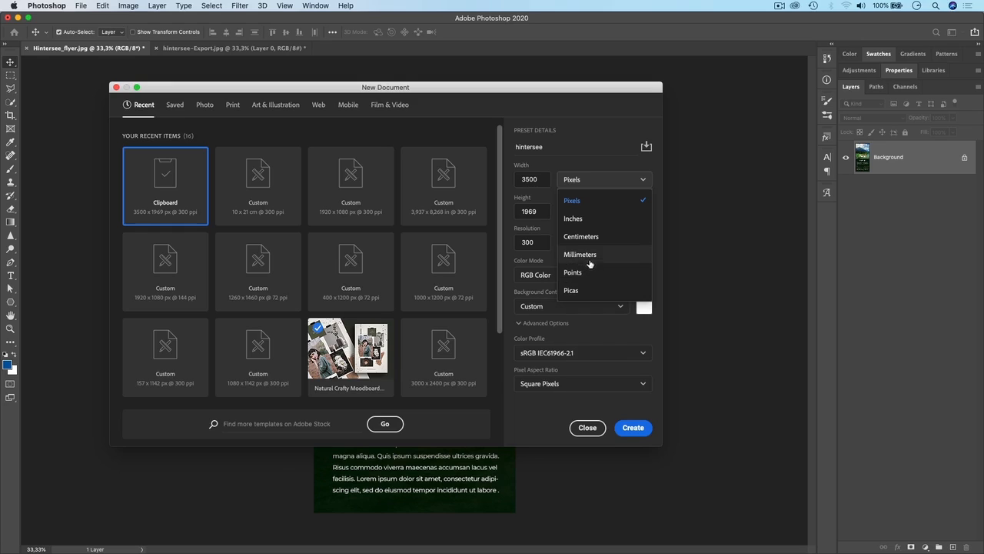
click(654, 168)
click(600, 183)
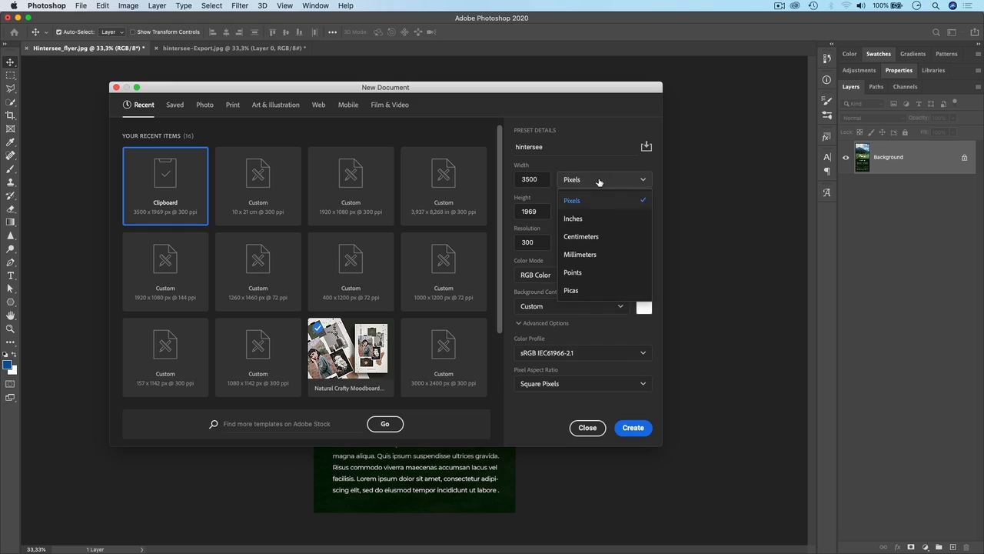
click(591, 237)
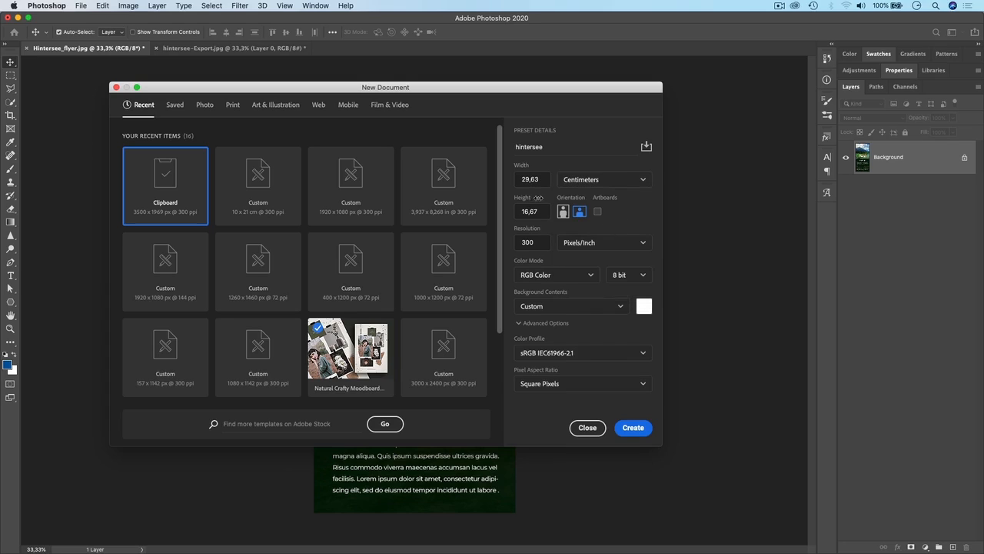
click(506, 179)
text(10)
click(503, 212)
text(21)
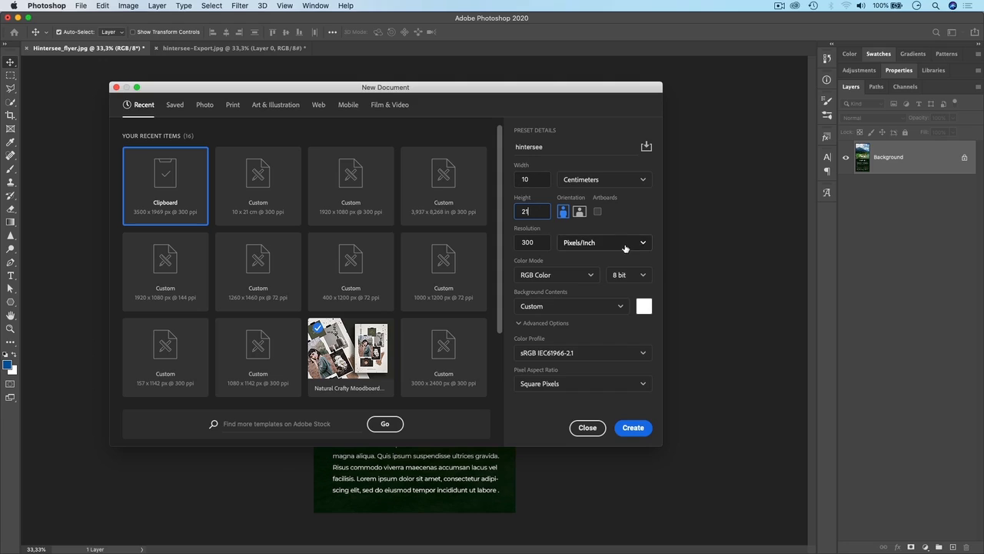
Swap the new document's dimensions to a width of 21 and a height of 10 centimeters.
click(630, 217)
drag(530, 177, 507, 179)
text(21)
key(Tab)
text(10)
click(633, 214)
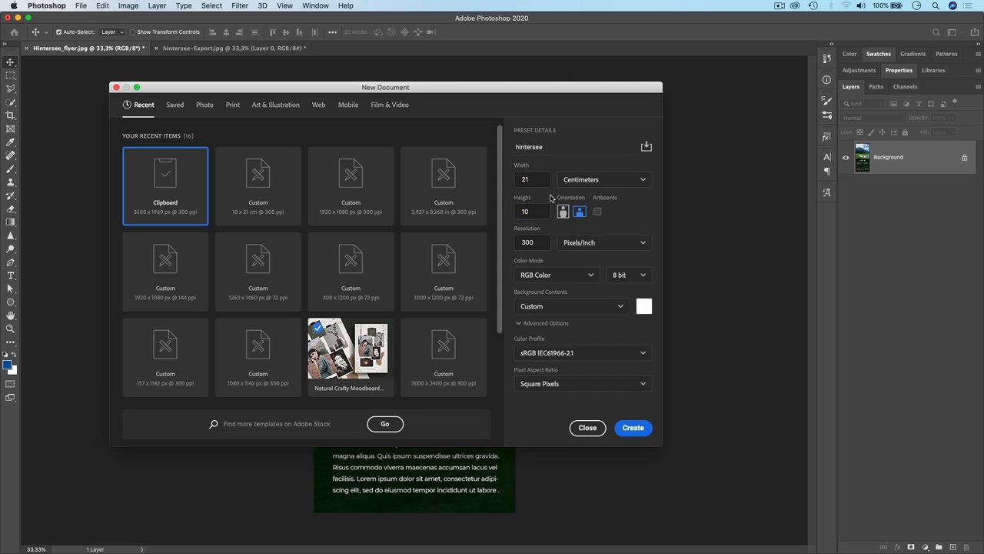
double_click(520, 176)
Look through the Saved, Photo, Print, Art & Illustration, Web, Mobile and Film & Video preset categories.
click(174, 107)
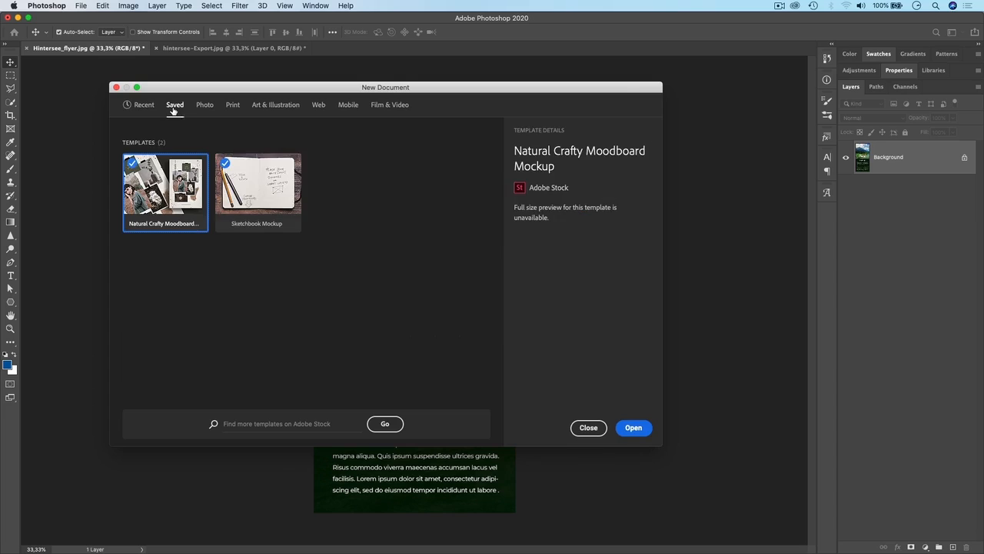
click(203, 105)
click(231, 105)
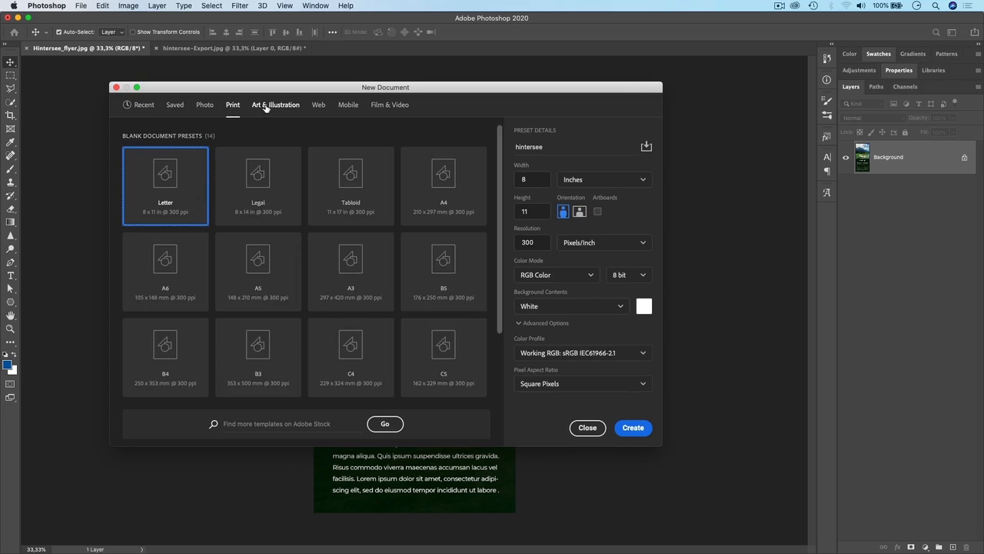
click(264, 105)
click(320, 105)
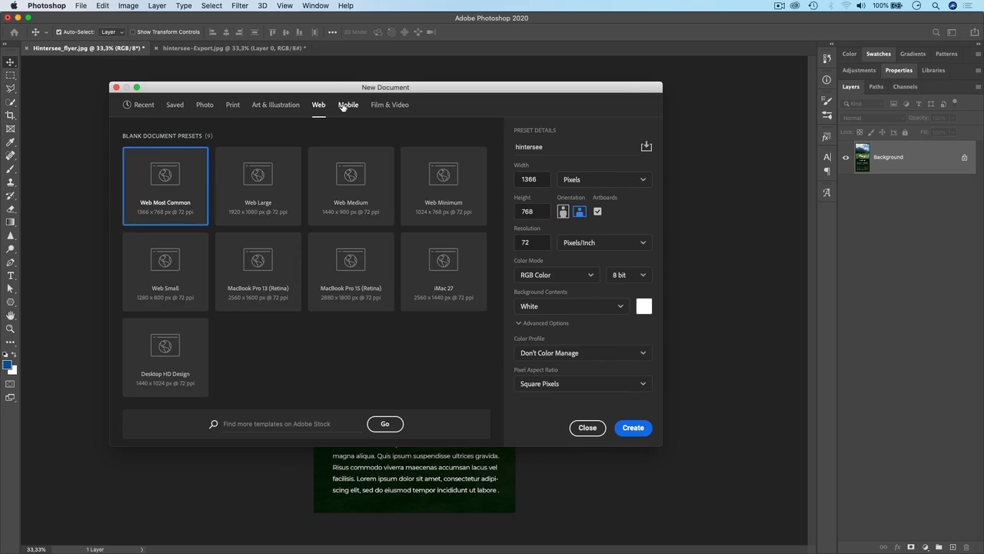
click(343, 106)
click(389, 106)
click(347, 106)
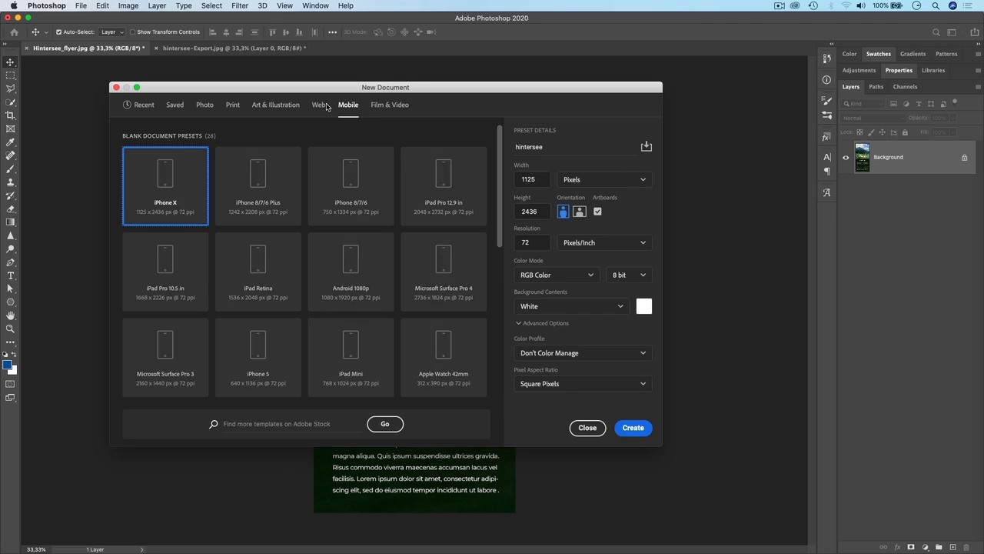
click(318, 106)
click(276, 106)
Use the Print category's Letter preset and set the width to 10 inches and the height to 21 inches.
click(232, 105)
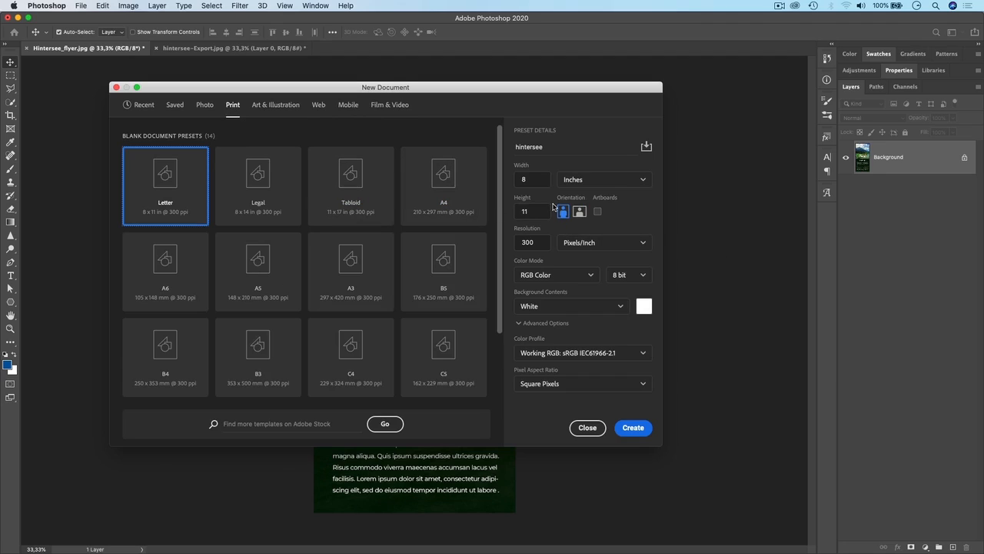
drag(531, 180, 501, 177)
text(10)
drag(531, 214, 493, 210)
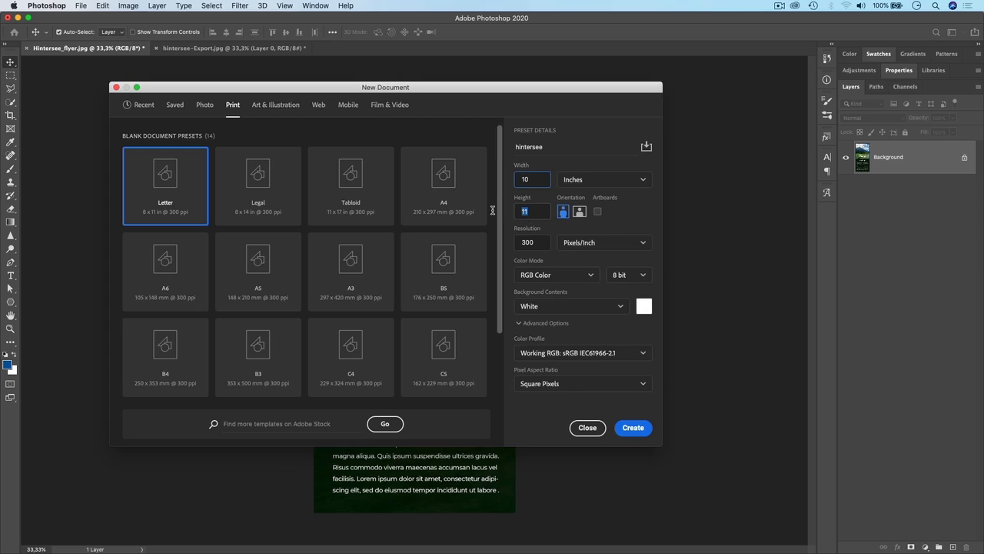
text(21)
click(632, 215)
Try a different resolution for the new document and return it to 300 pixels/inch.
double_click(515, 241)
text(7)
double_click(538, 244)
text(3)
click(623, 222)
Set the color mode to CMYK Color and create the document.
click(575, 276)
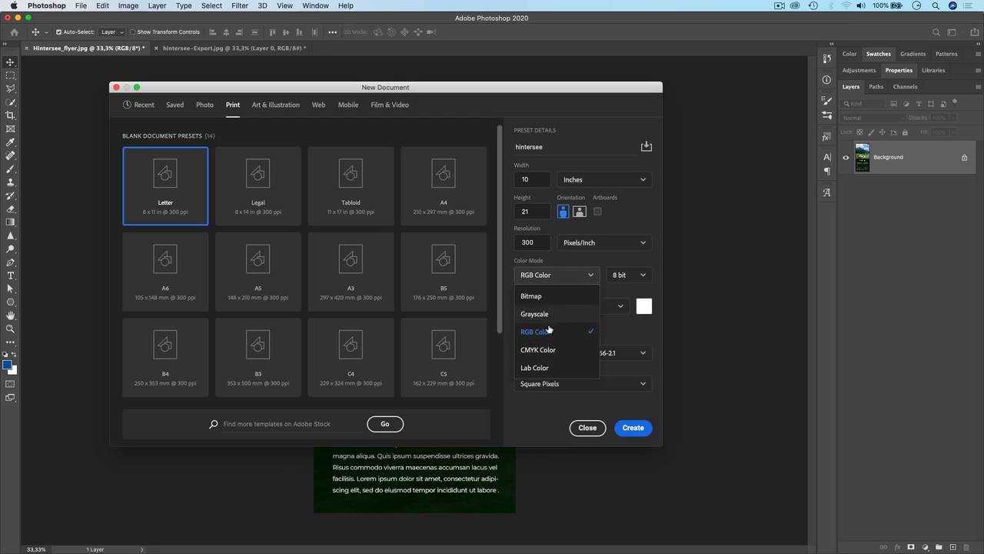
click(539, 351)
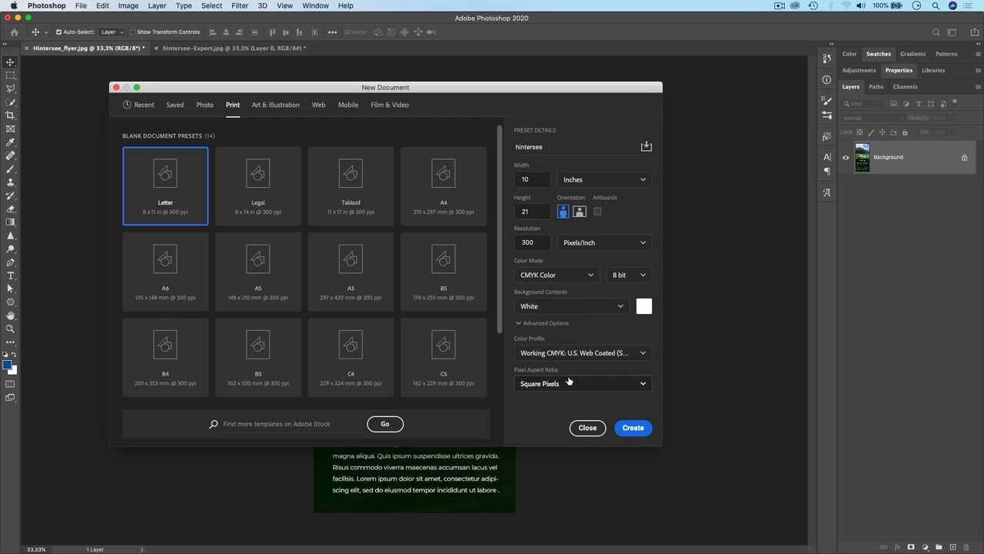
click(634, 428)
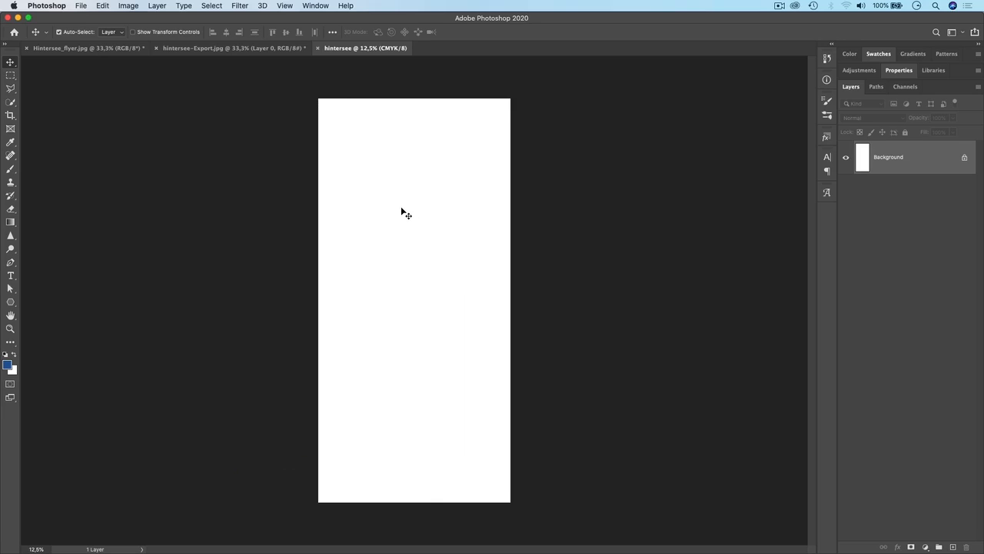
click(80, 8)
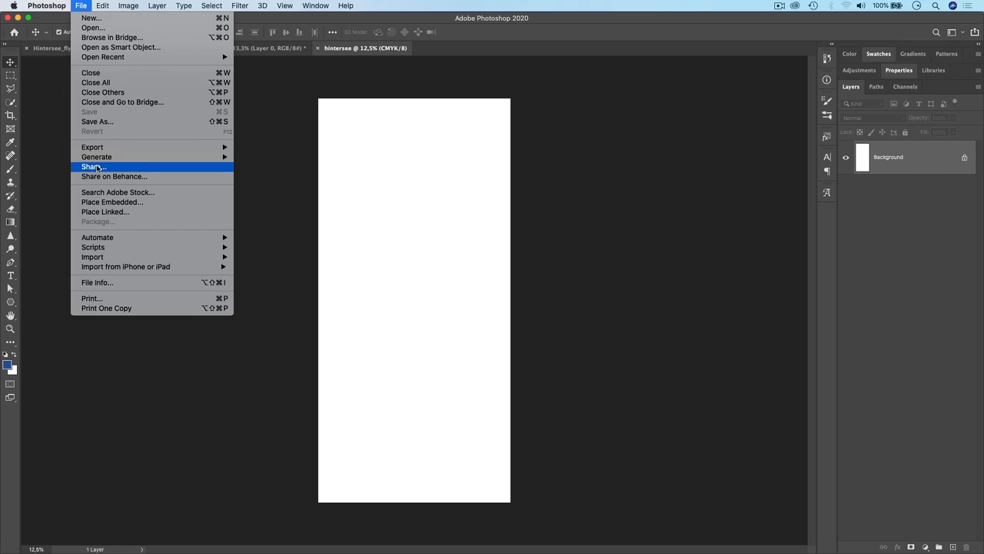
mouse_move(103, 250)
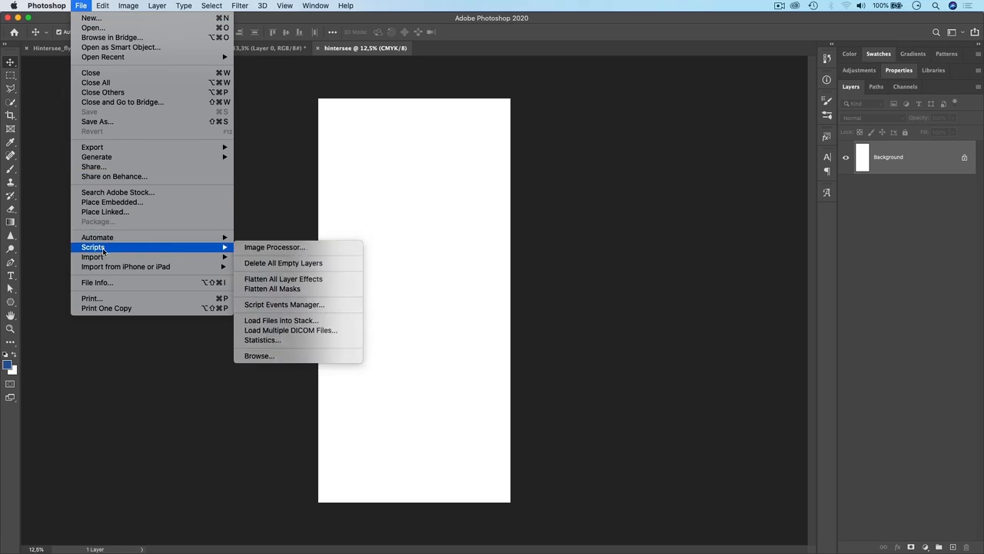
click(106, 205)
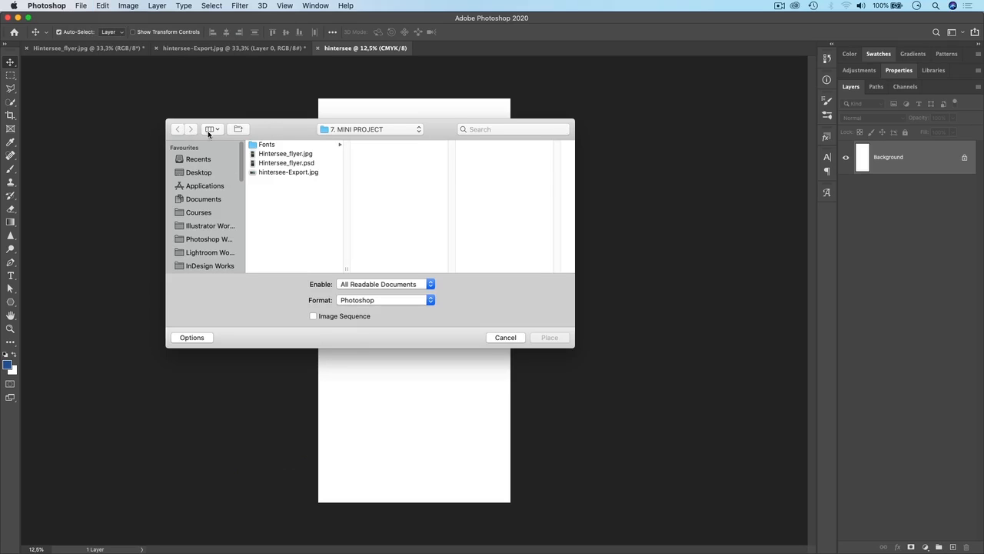
click(497, 337)
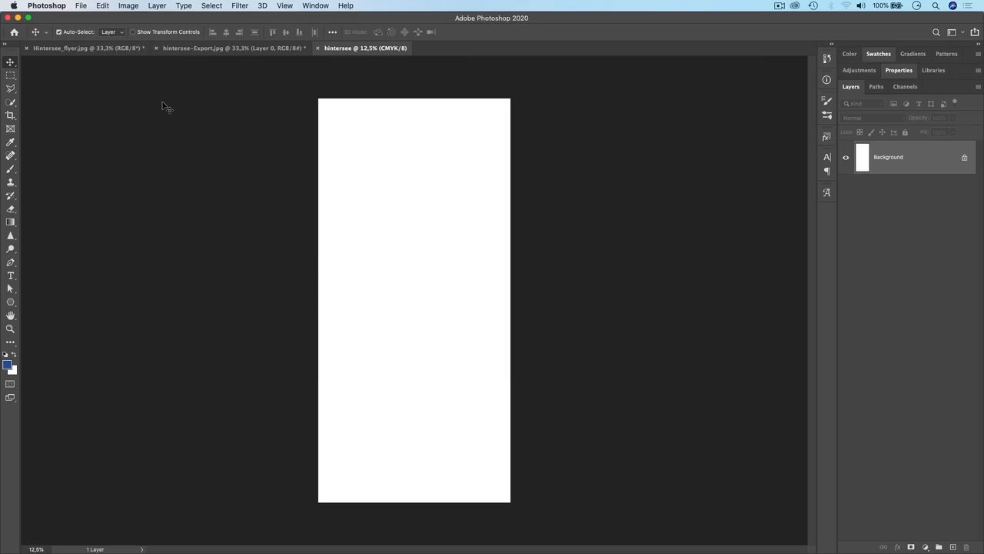
Place hintersee-Export.jpg from the 7. MINI PROJECT folder into the document as an embedded image.
click(82, 6)
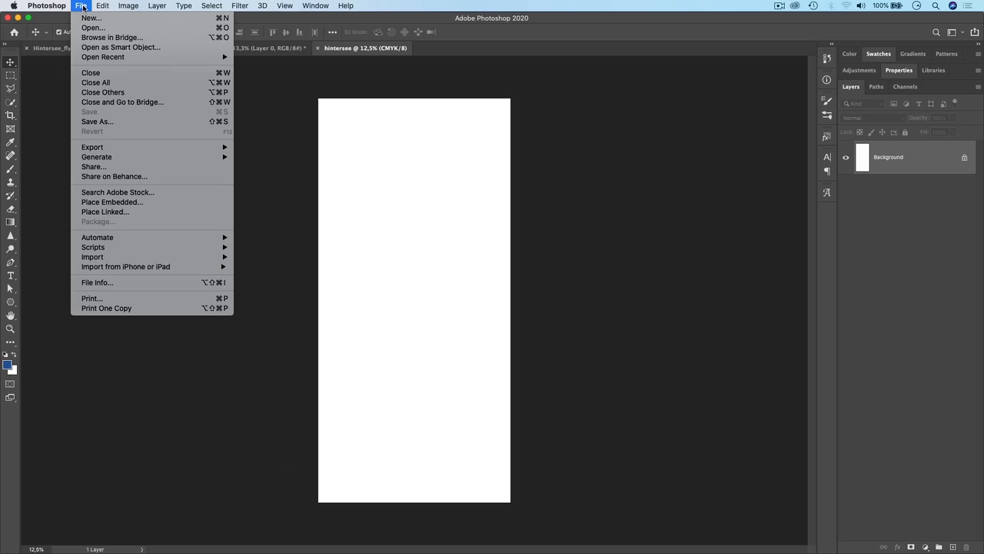
click(116, 202)
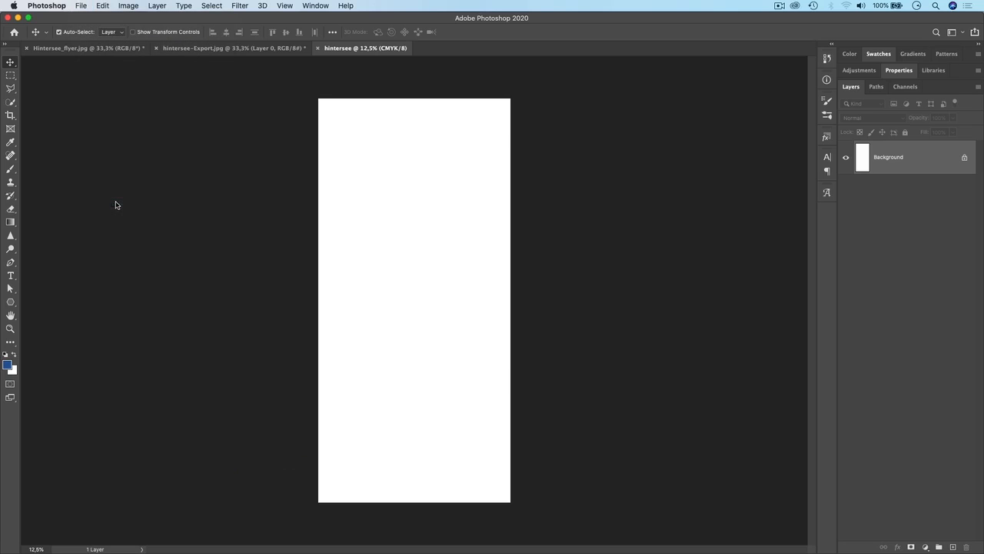
drag(302, 131, 213, 110)
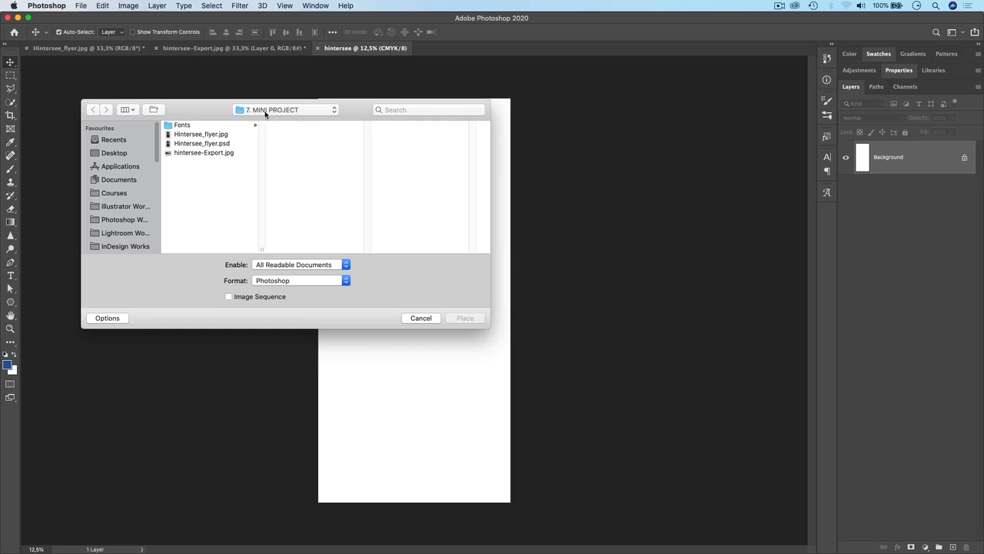
click(185, 128)
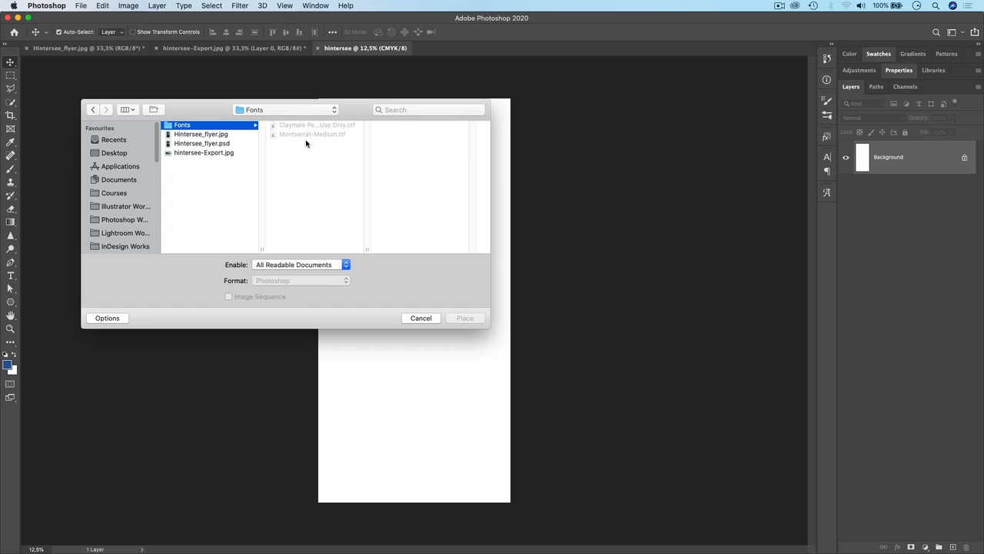
drag(361, 105, 357, 103)
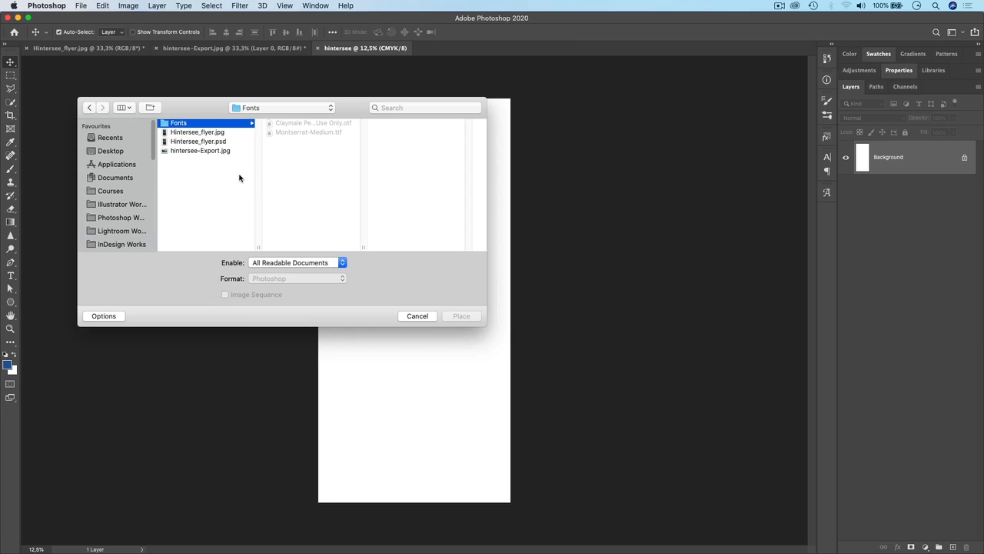
drag(203, 104, 209, 101)
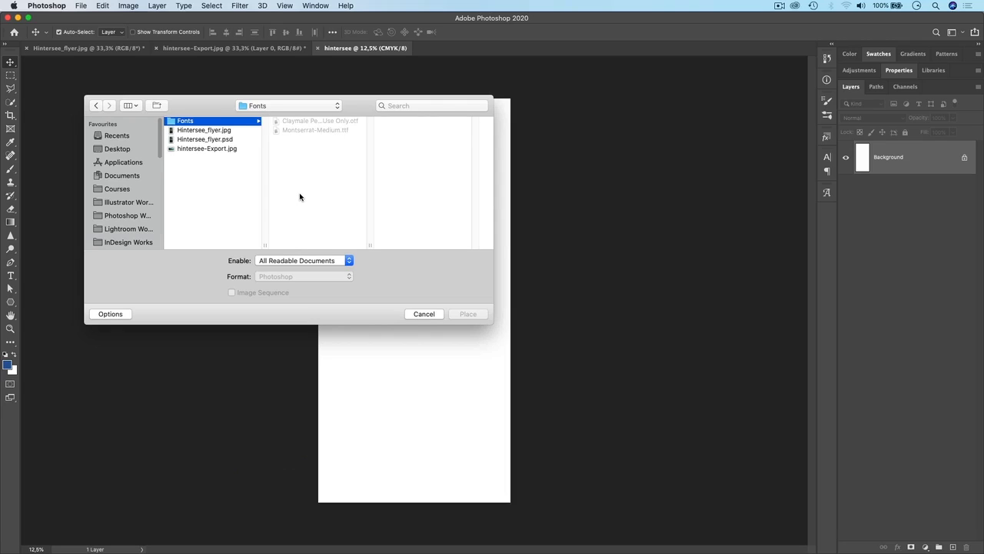
click(199, 149)
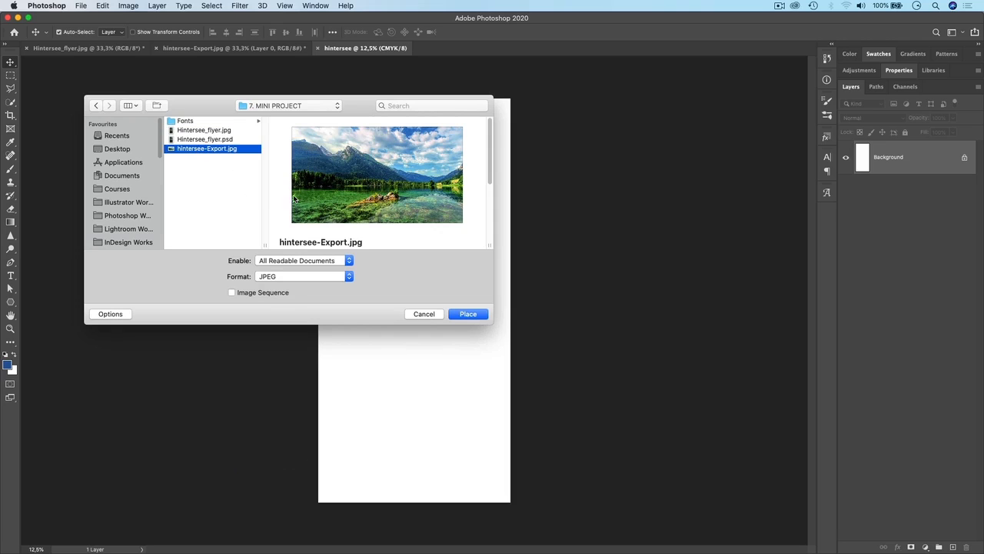
click(467, 314)
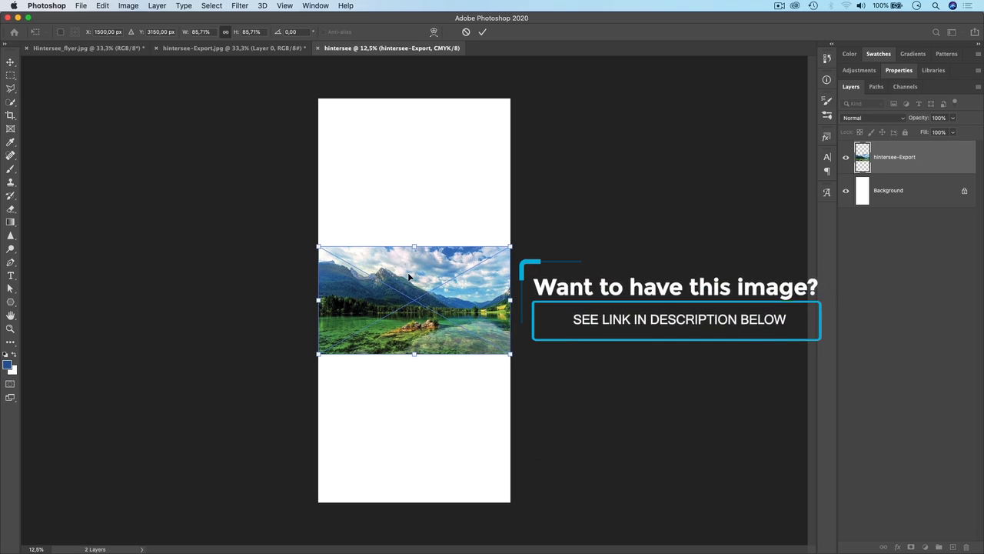
Move the placed lake photo up into the upper part of the page.
drag(419, 256, 418, 160)
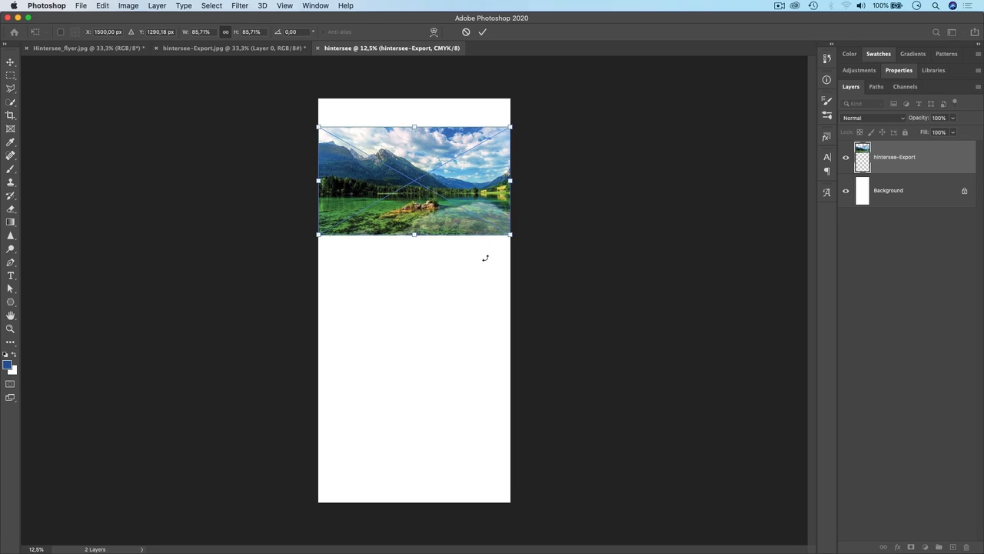
mouse_move(419, 156)
mouse_down()
mouse_move(457, 156)
mouse_move(420, 154)
mouse_up()
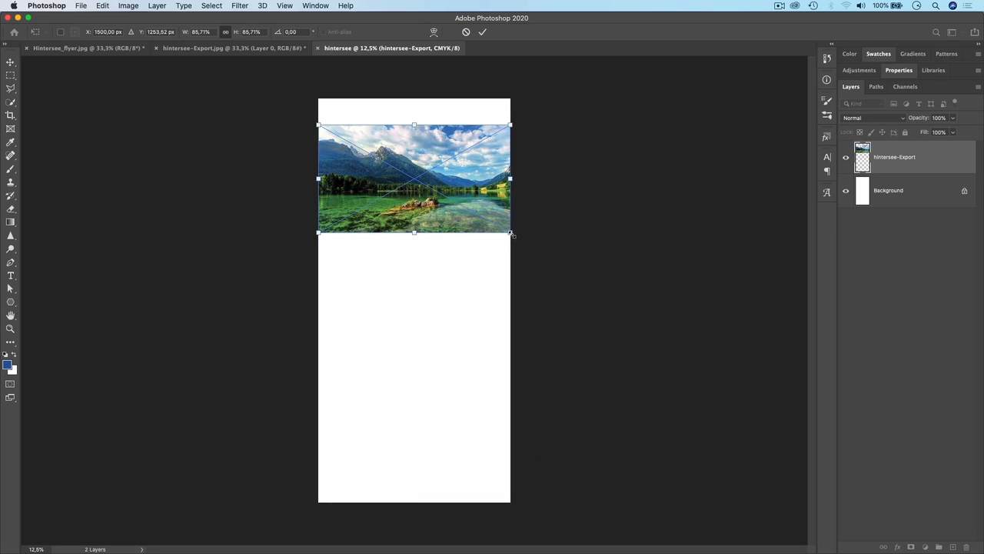
Try enlarging the photo proportionally to about 123% and undo the scaling.
drag(511, 234, 512, 234)
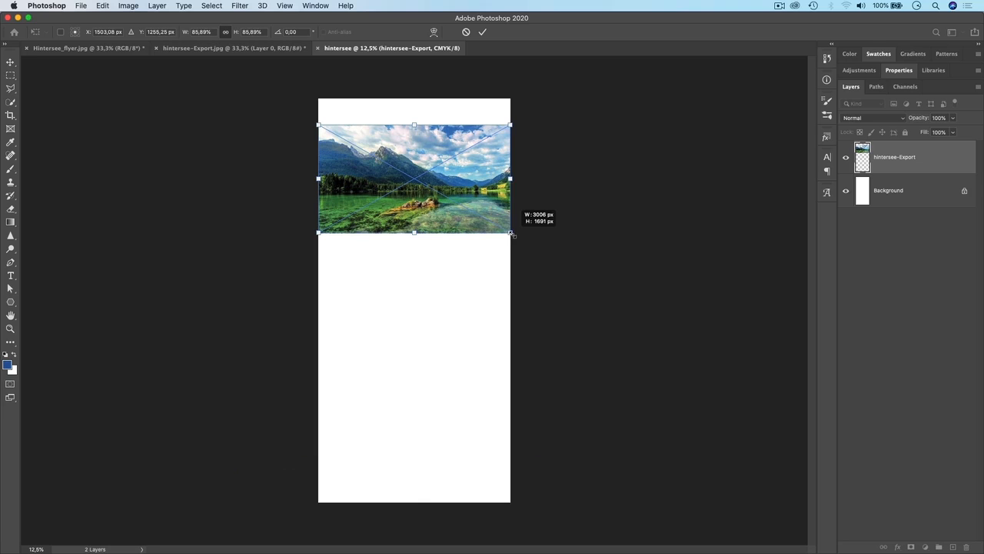
drag(512, 233, 596, 283)
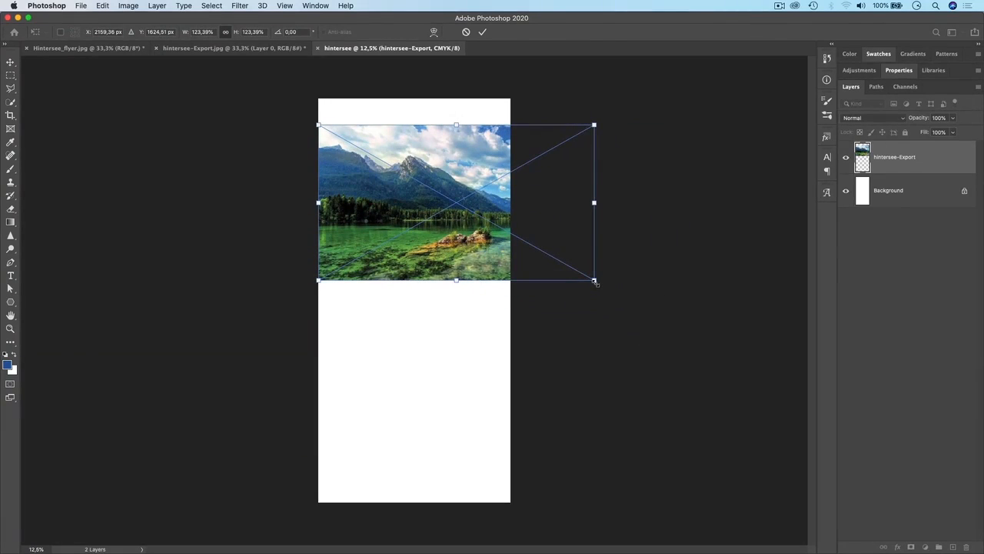
key(super+z)
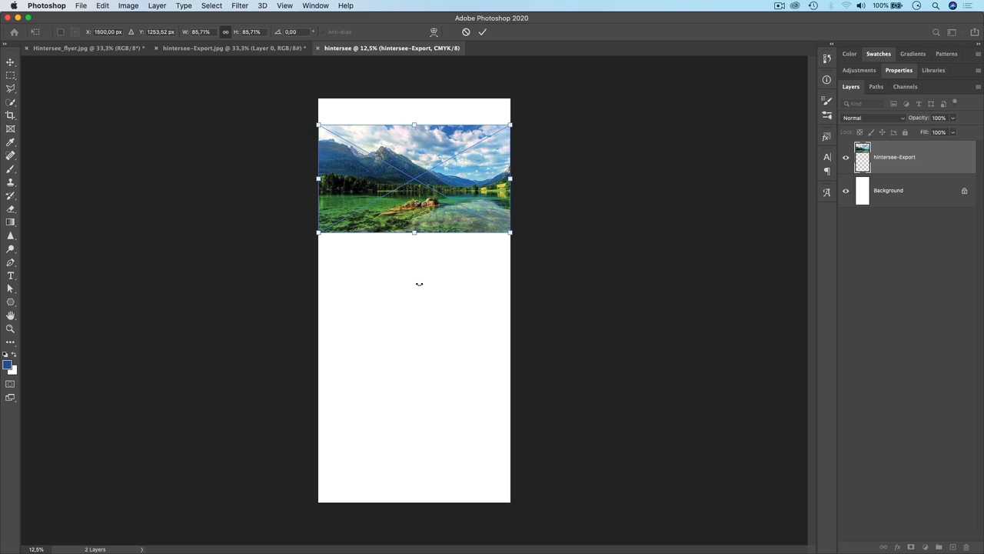
Commit the photo's placement, and briefly enter and leave Free Transform on its layer.
click(10, 62)
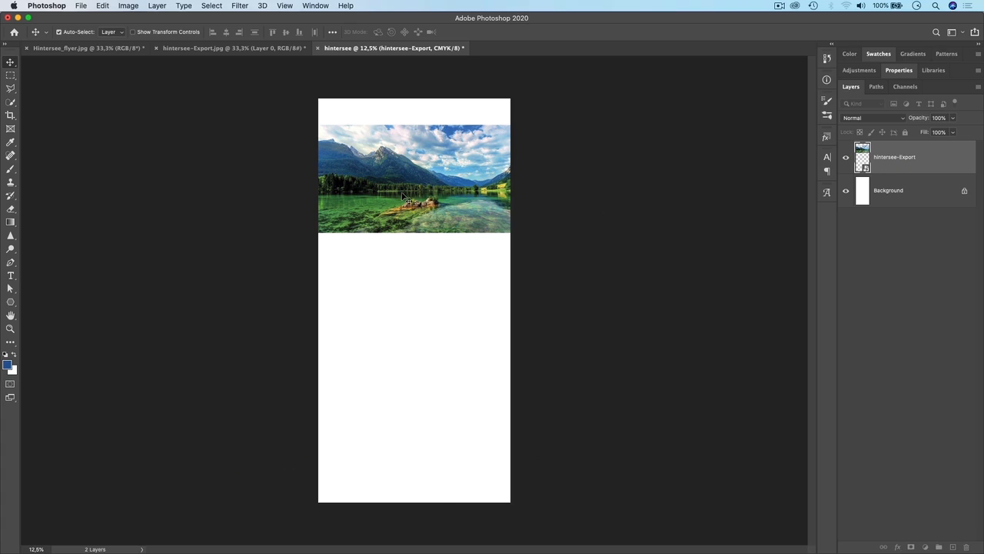
key(super+t)
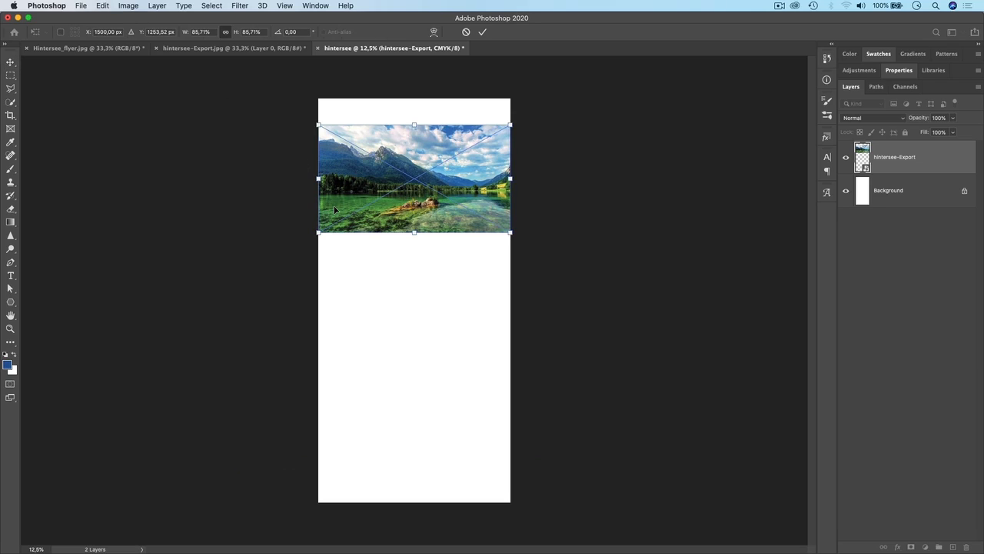
key(Return)
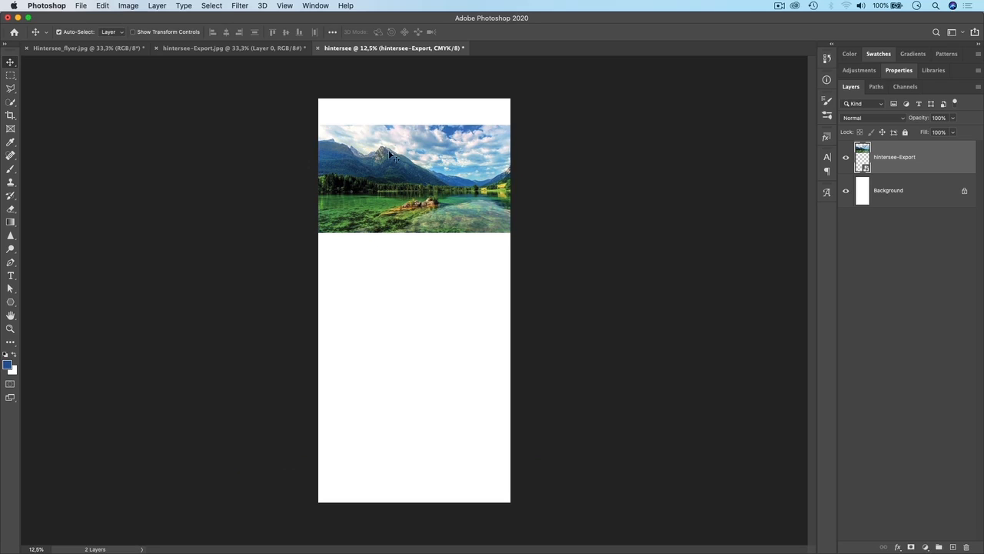
Try enlarging the photo to about 139% with Free Transform and return it to 85.71%.
click(102, 6)
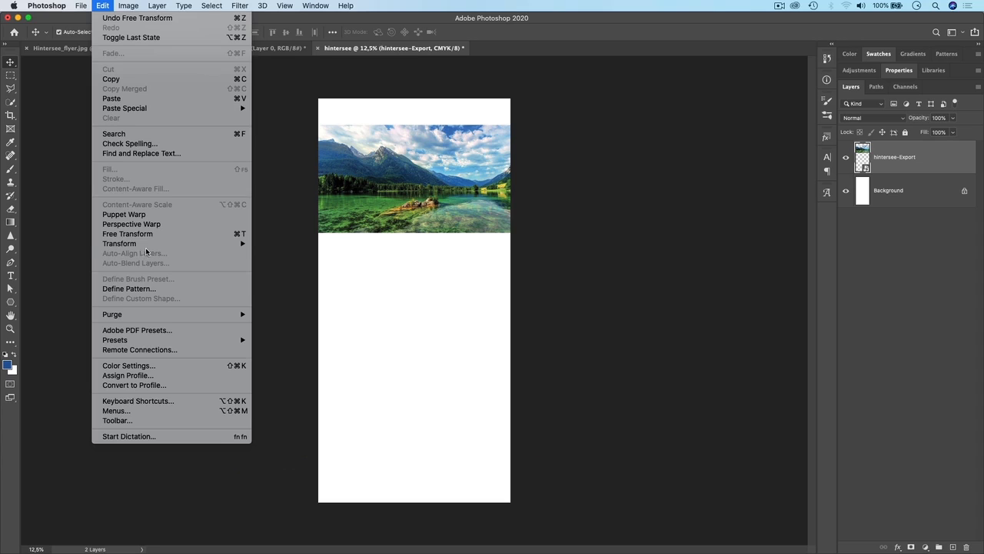
mouse_move(135, 245)
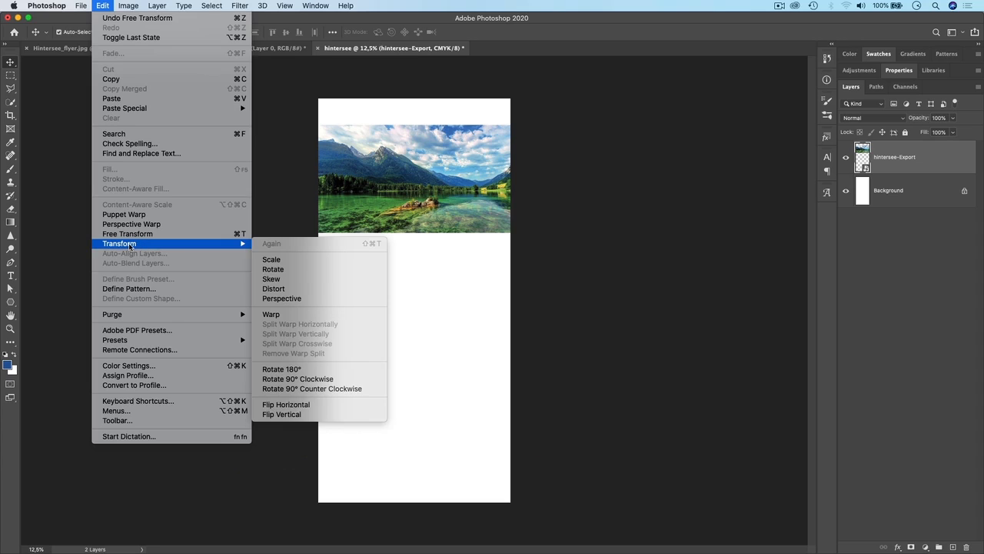
click(129, 234)
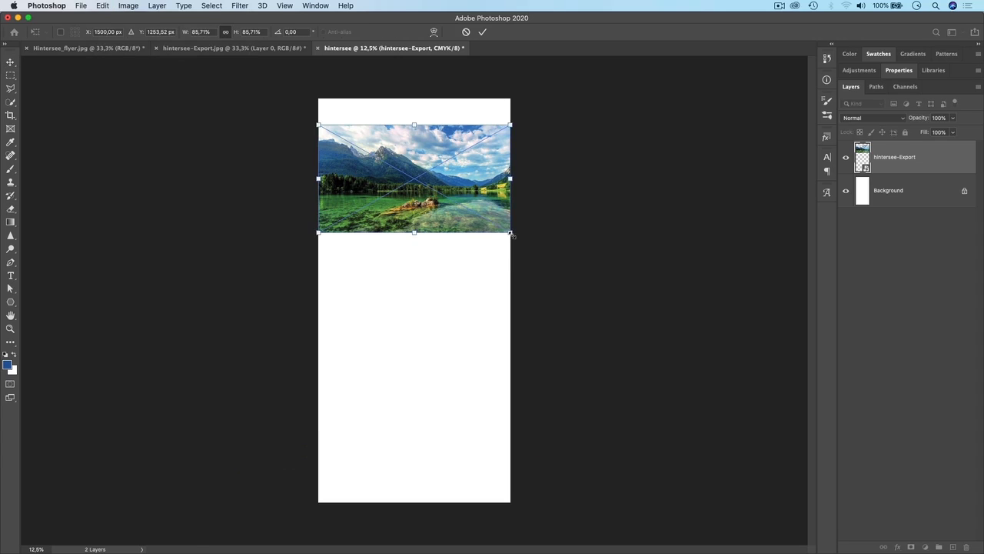
drag(512, 235, 634, 297)
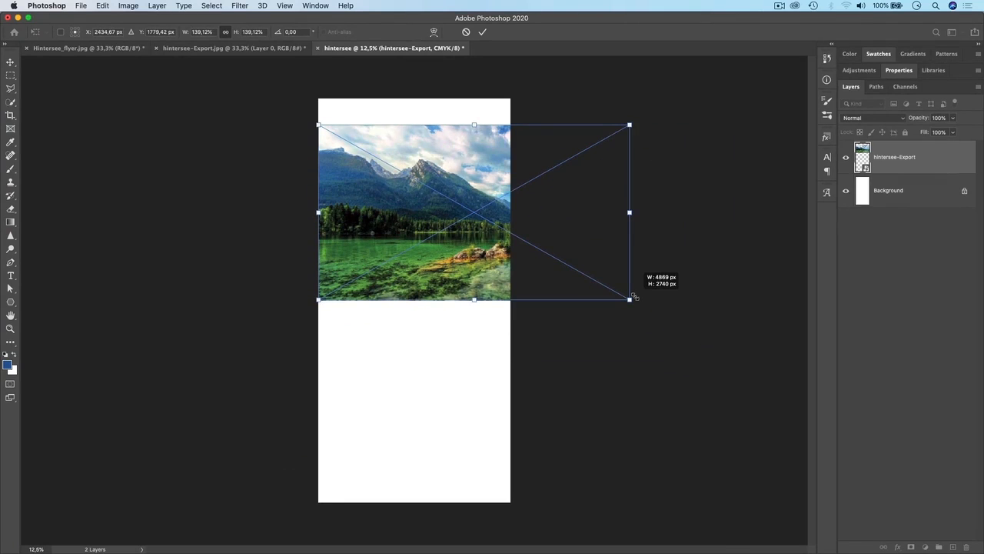
drag(635, 296, 505, 249)
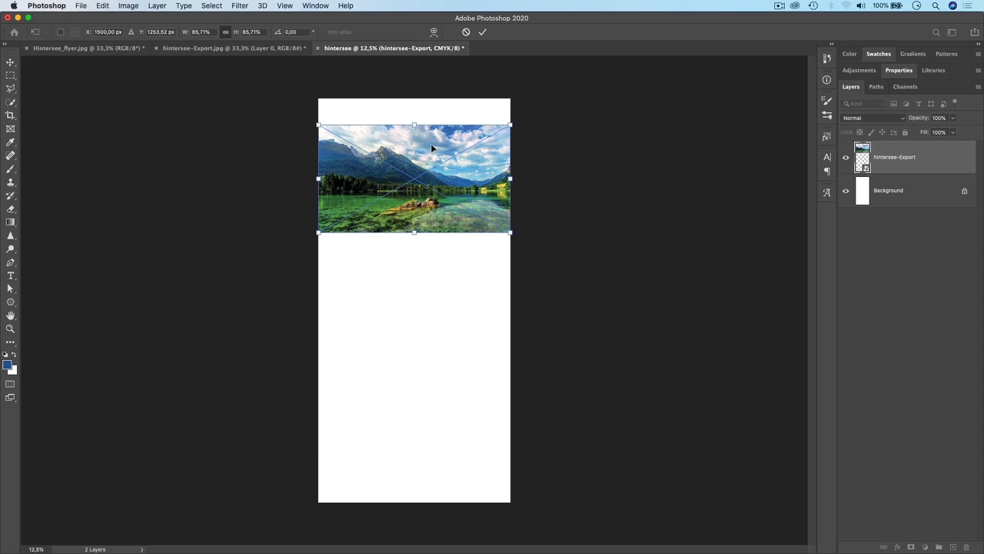
Move the photo up until it aligns with the top and side edges of the page.
key(Up)
key(Up)
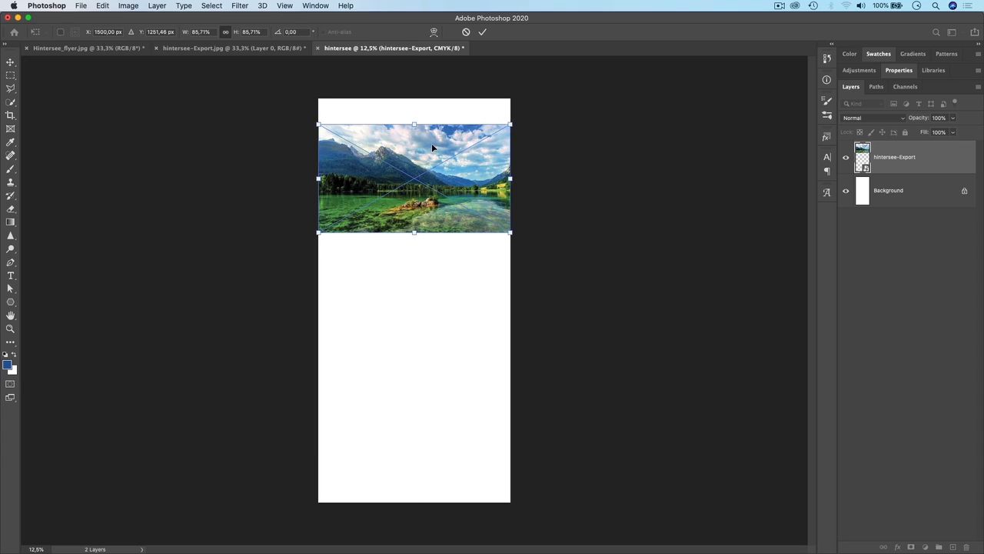
click(10, 62)
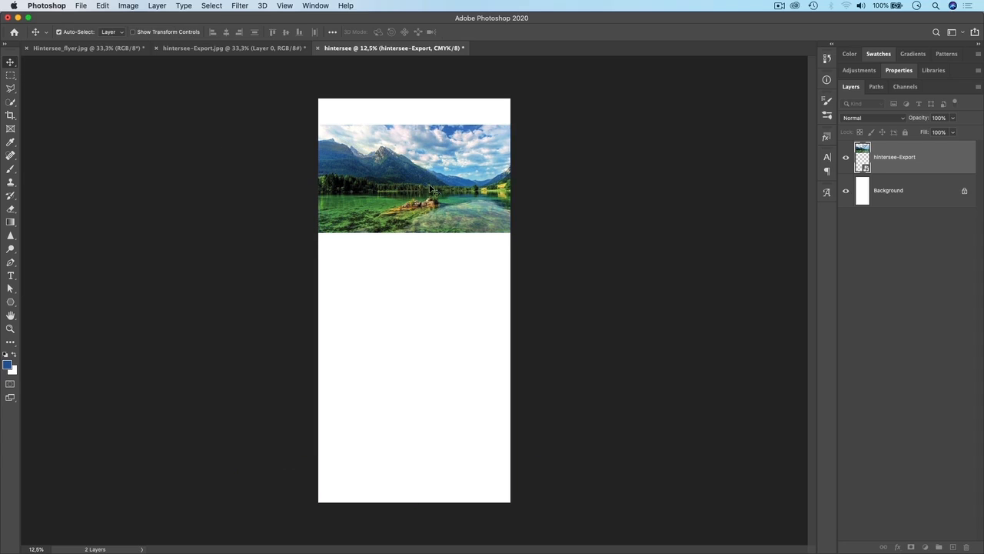
drag(404, 155, 283, 170)
drag(417, 176, 406, 128)
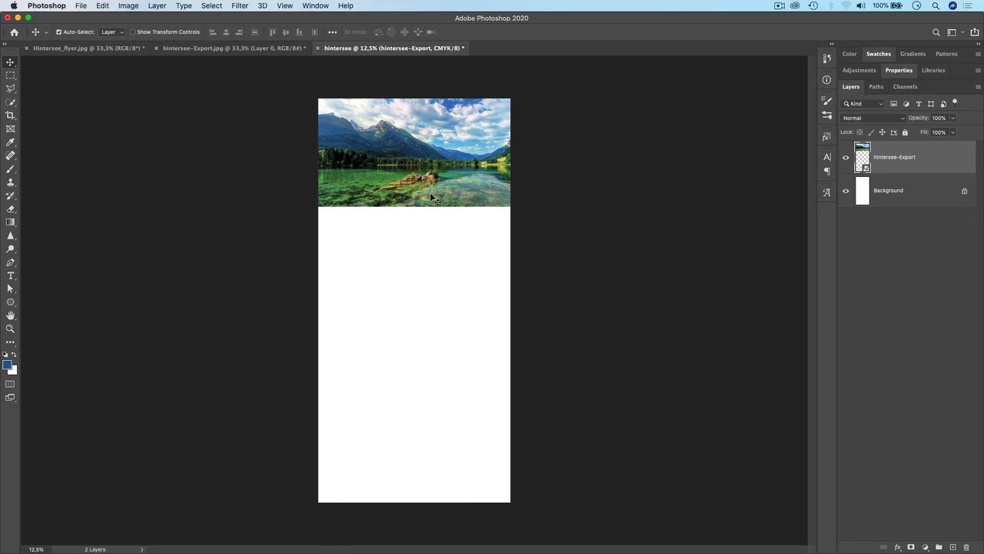
mouse_move(410, 154)
mouse_down()
mouse_move(410, 197)
mouse_move(327, 201)
mouse_move(413, 146)
mouse_up()
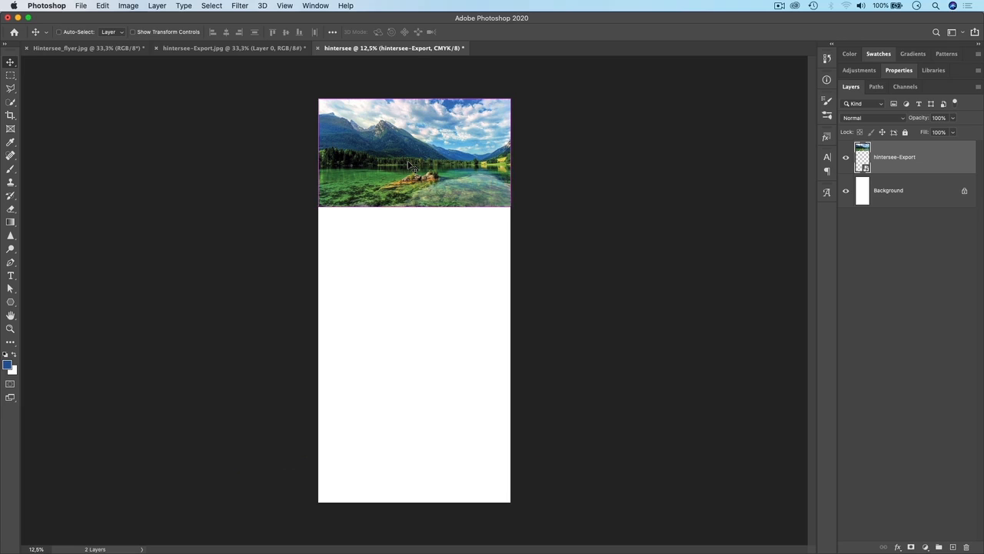
Scale the photo proportionally to about 160.6% and position it to fill the upper half of the page with the mountain and rocks in view.
key(ctrl+t)
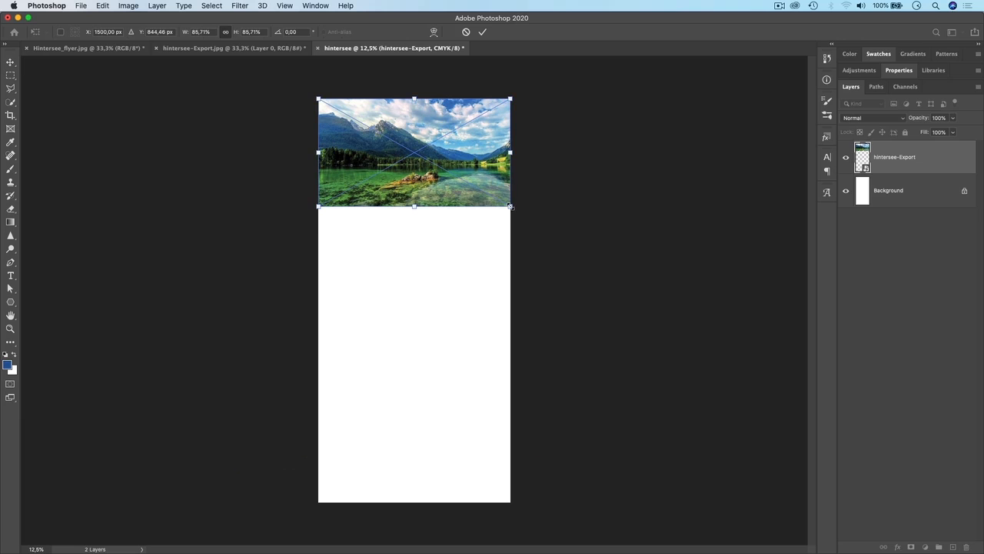
drag(510, 206, 654, 343)
drag(434, 218, 356, 216)
drag(422, 173, 421, 172)
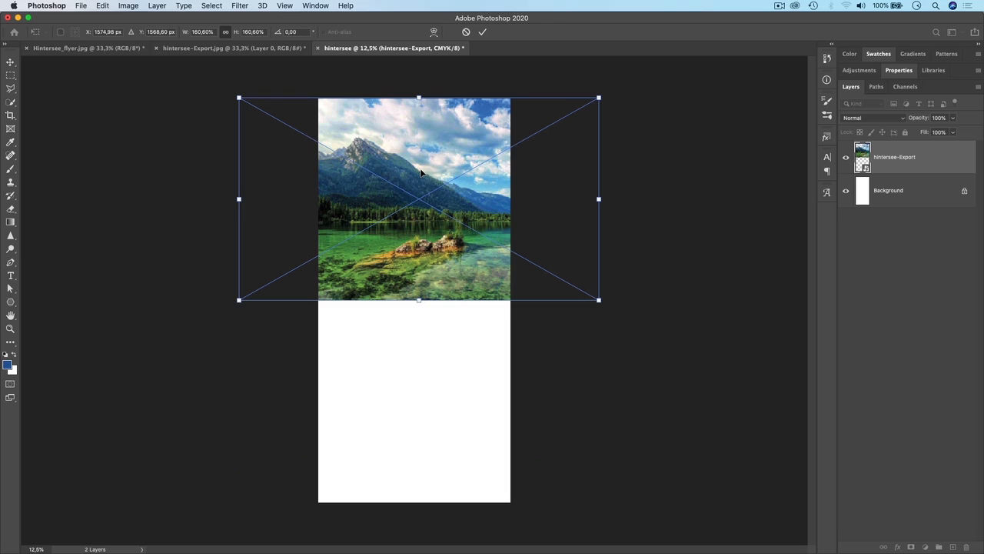
key(Return)
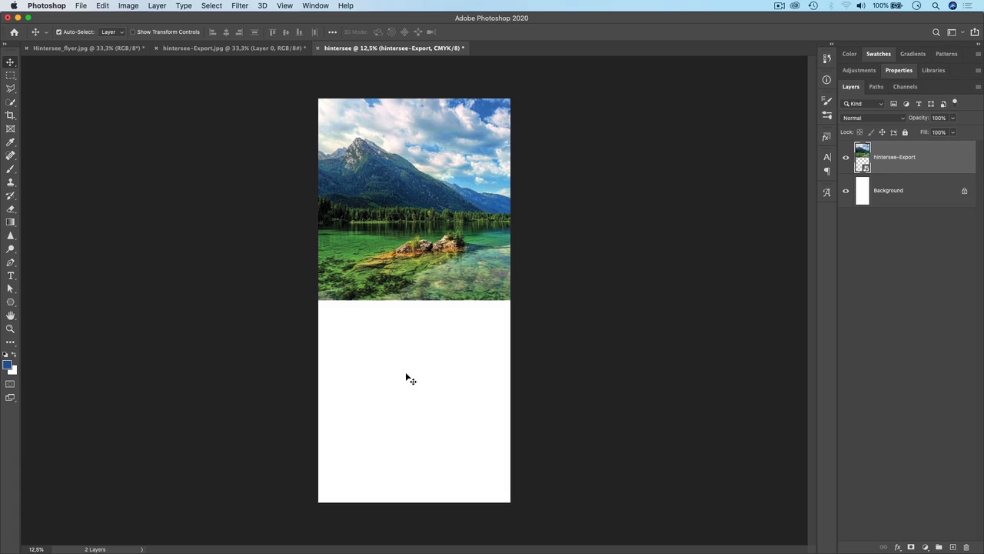
Draw a blue rectangle shape of about 3035 × 3187 px over the blank lower half of the page.
click(10, 302)
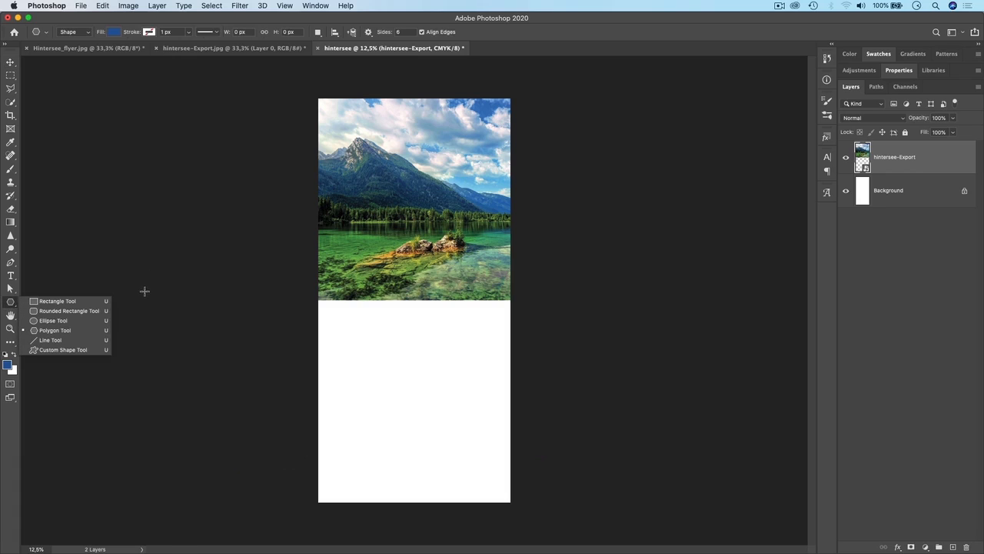
click(57, 301)
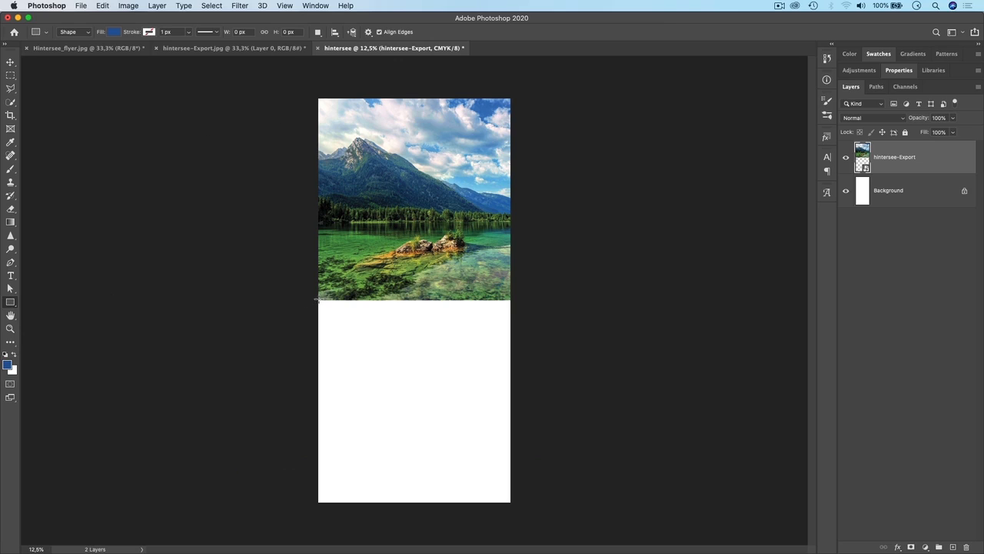
drag(316, 299, 512, 502)
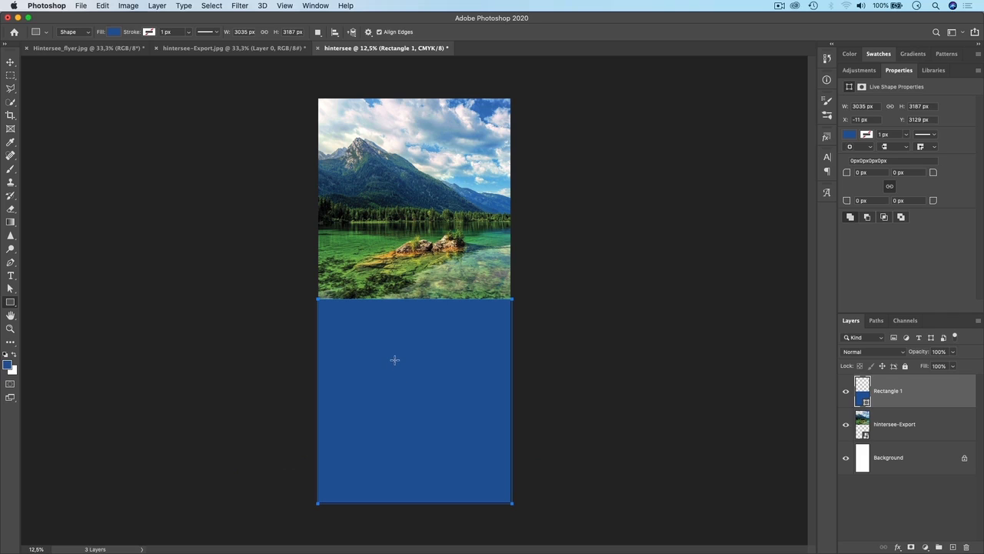
Examine the lower color block in the finished Hintersee_flyer.jpg and return to the new hintersee document.
click(93, 50)
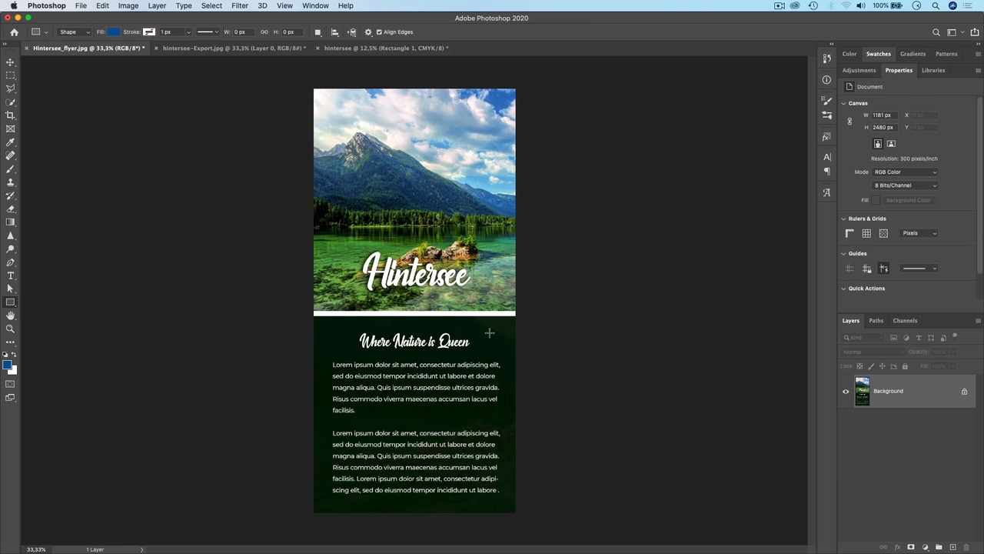
click(353, 49)
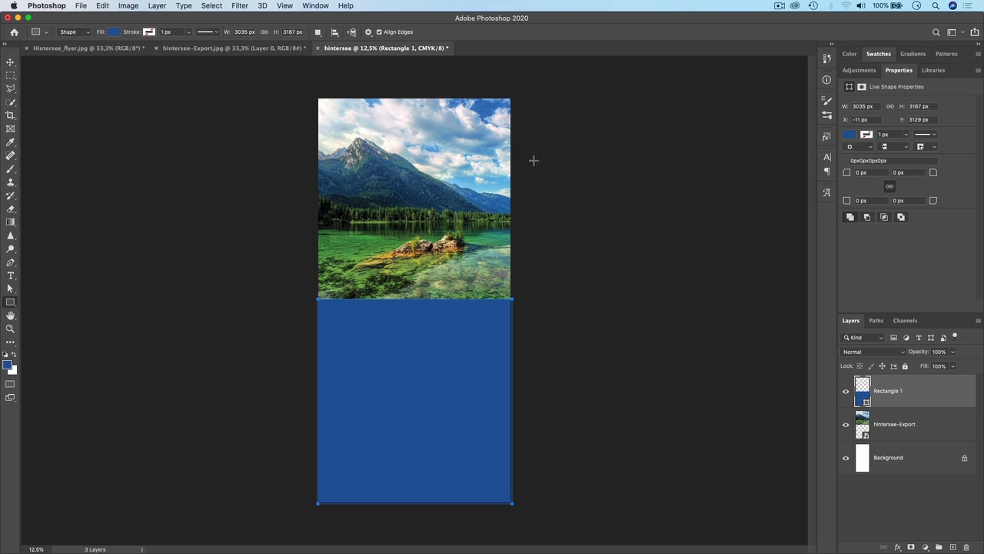
click(10, 62)
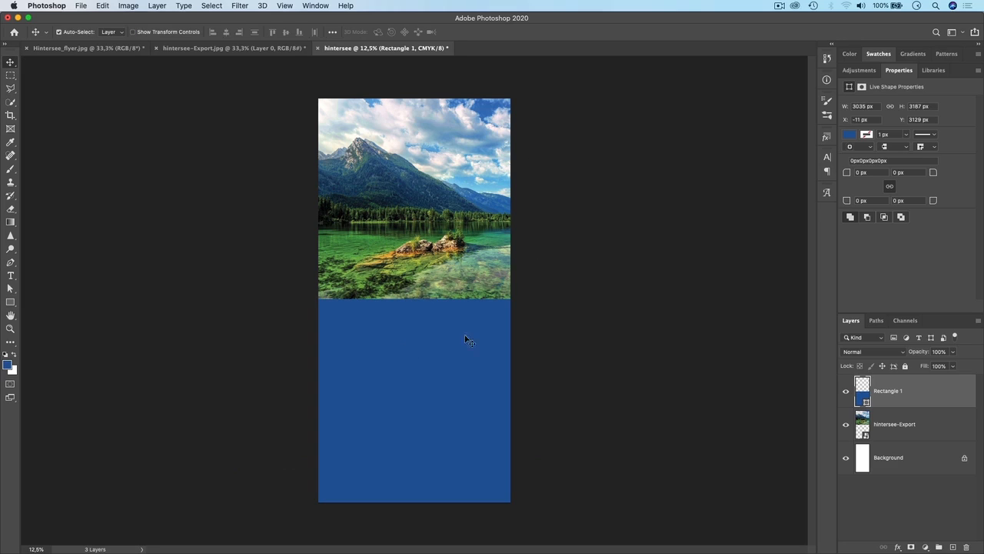
click(11, 302)
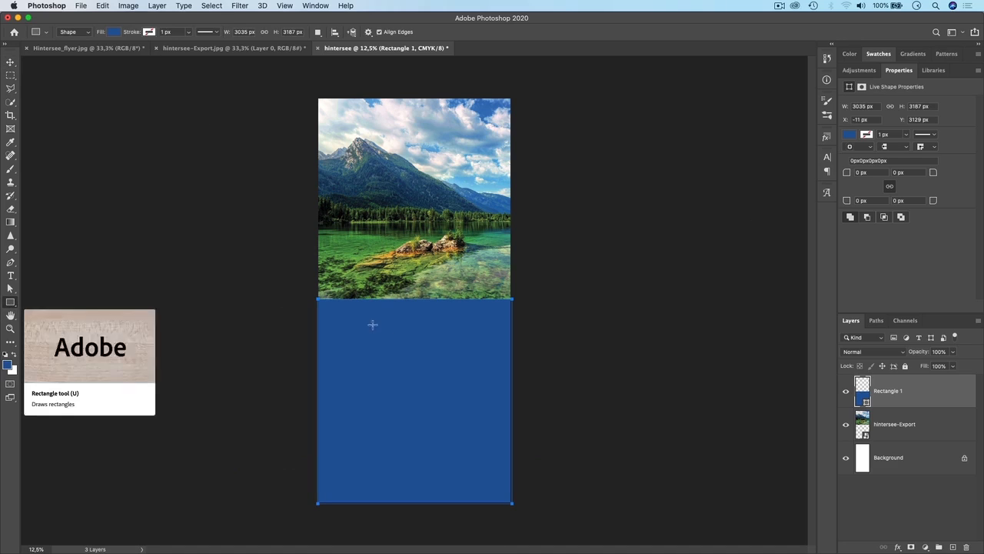
click(114, 33)
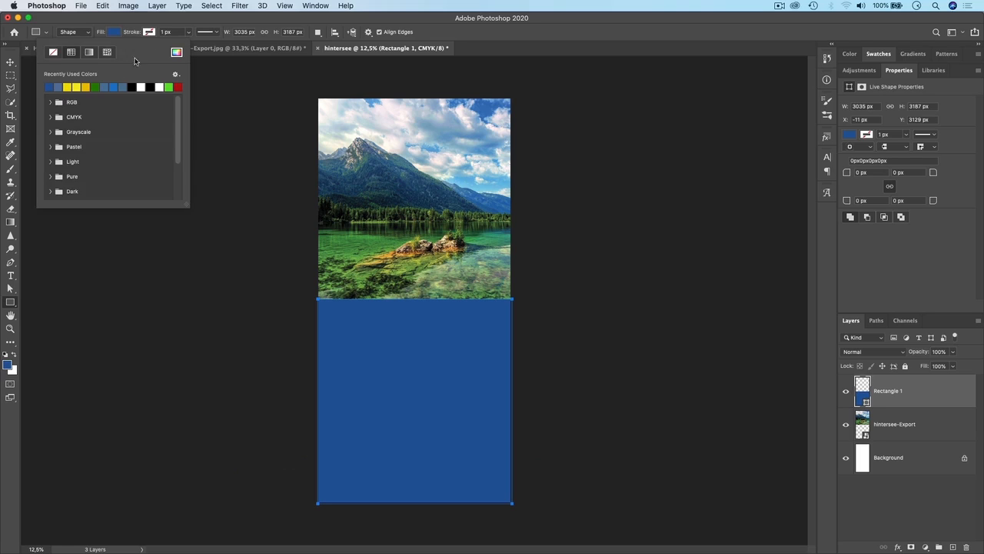
click(152, 17)
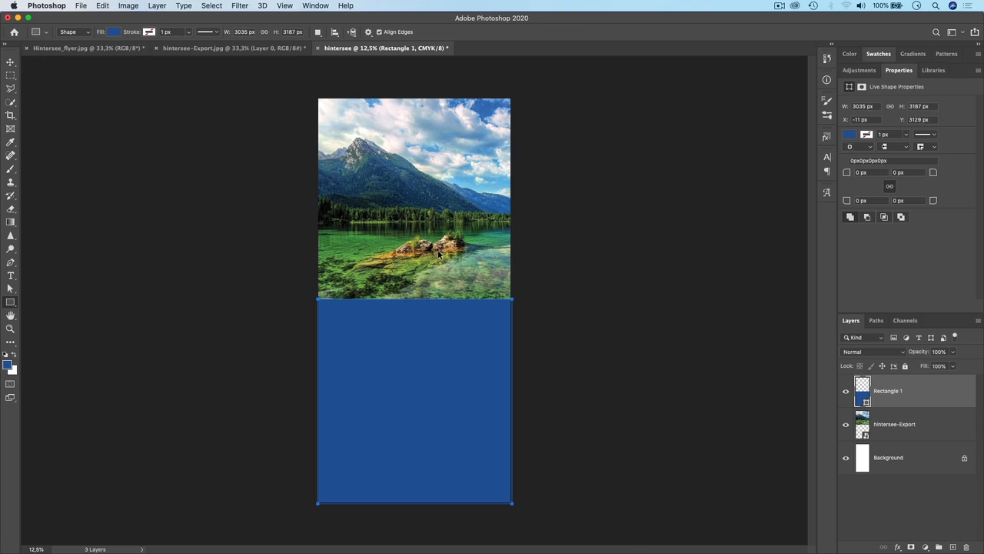
Fill the lower rectangle with a very dark green (#0a130a) sampled from the shadowed lake water in the photo.
key(super+plus)
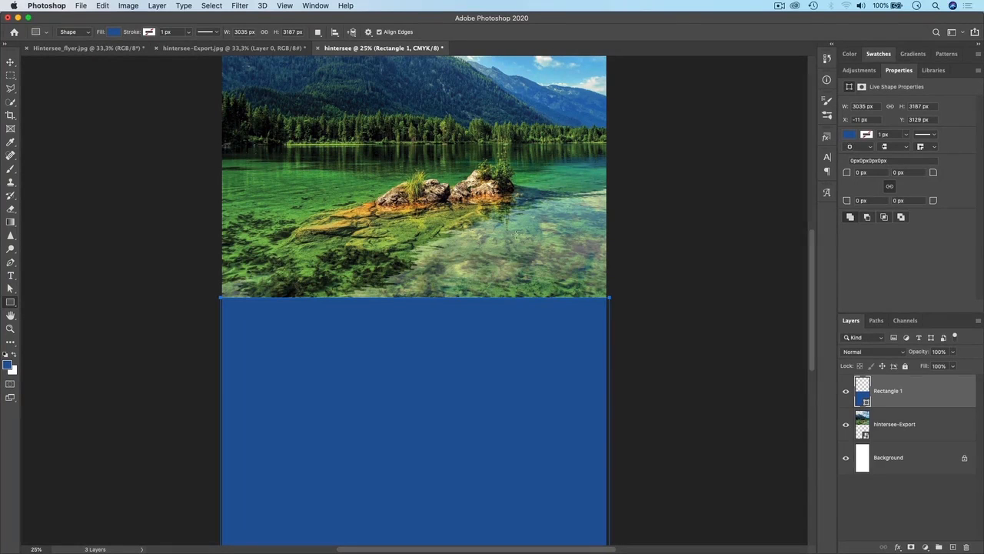
drag(451, 153, 405, 231)
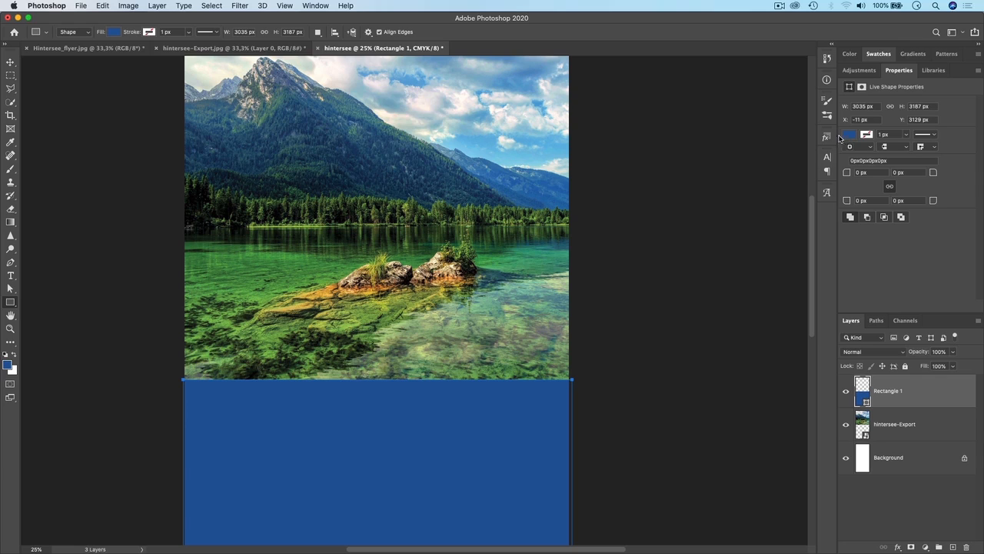
click(115, 33)
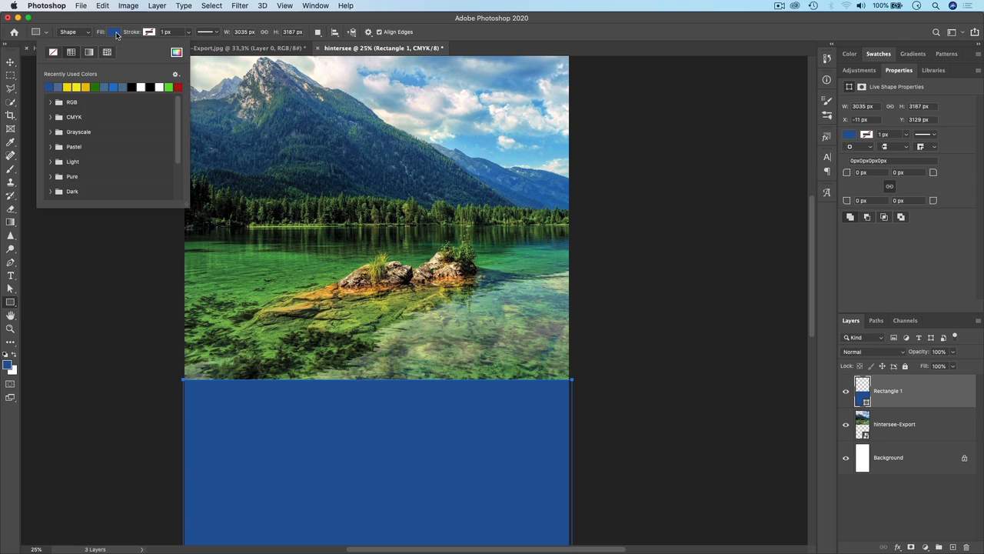
click(176, 53)
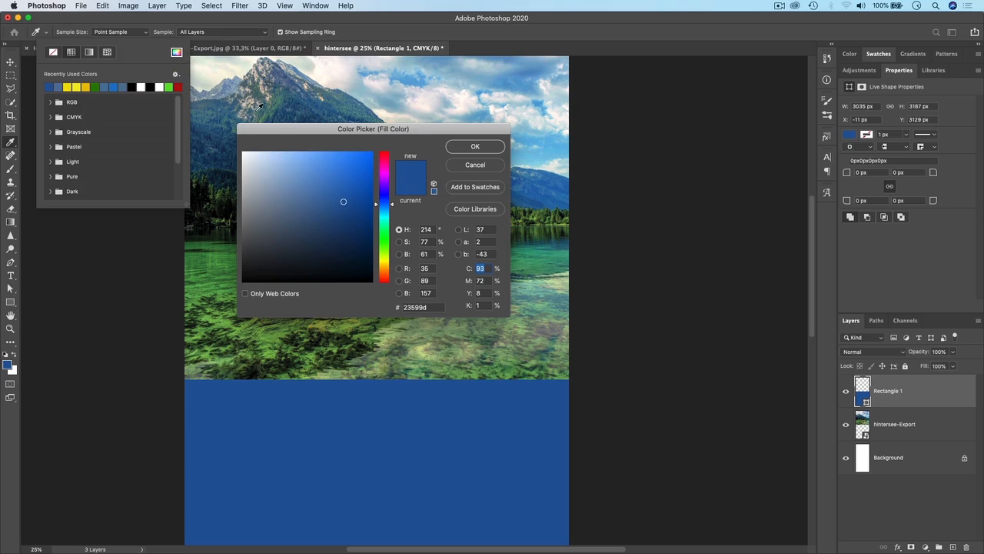
drag(300, 130, 585, 102)
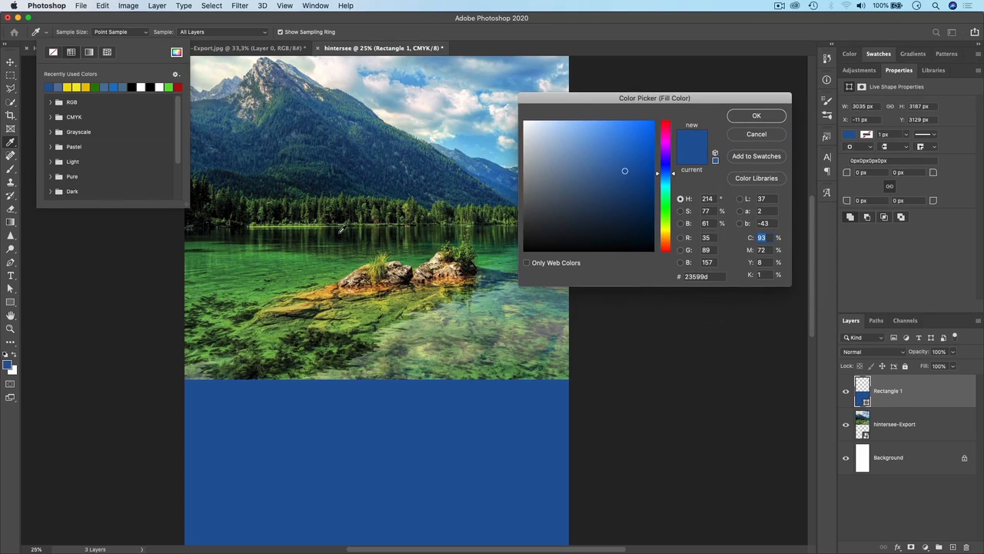
click(338, 236)
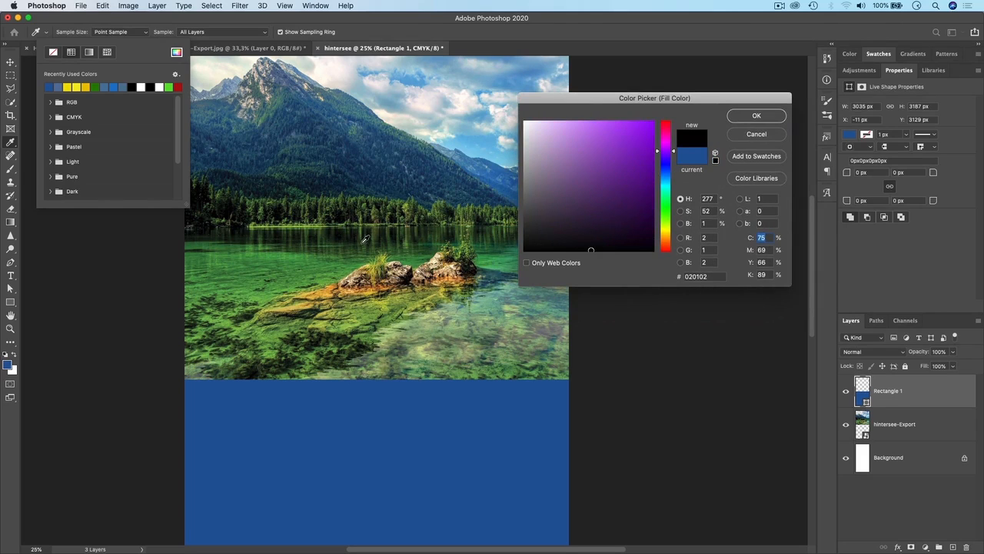
click(262, 211)
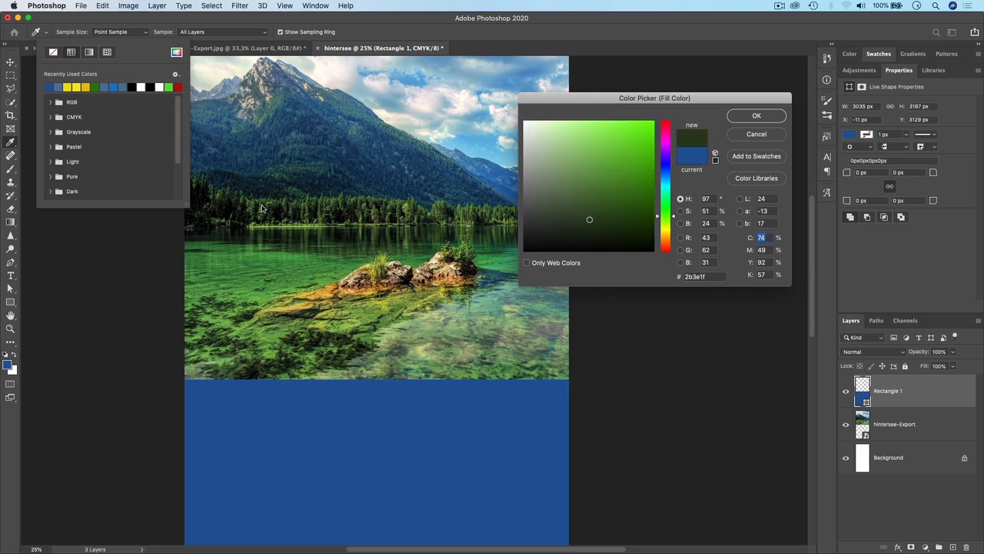
click(346, 126)
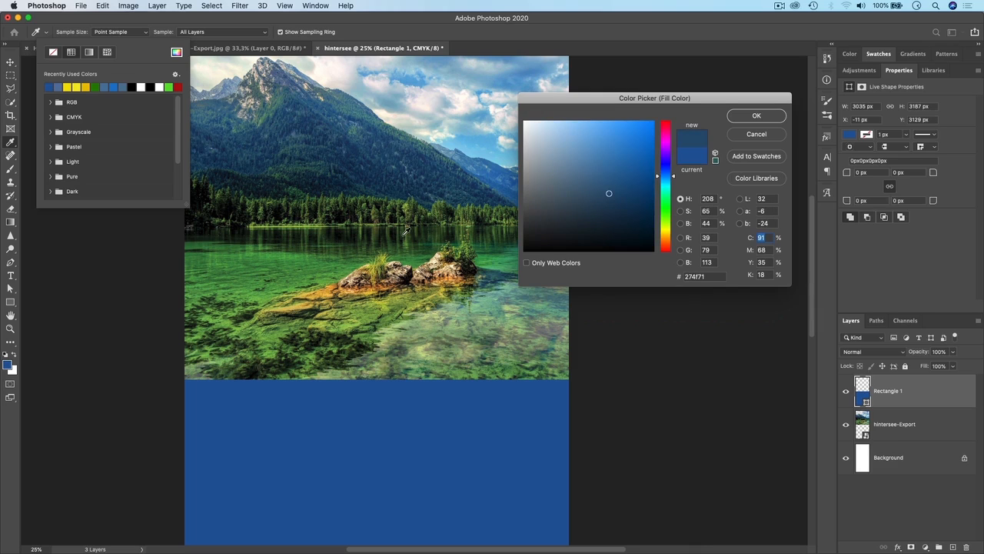
click(347, 236)
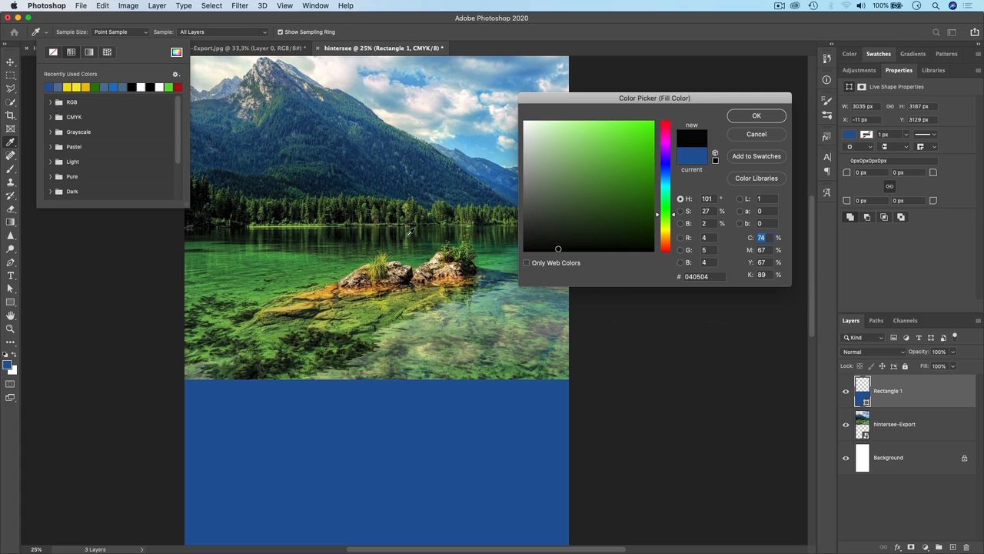
click(382, 243)
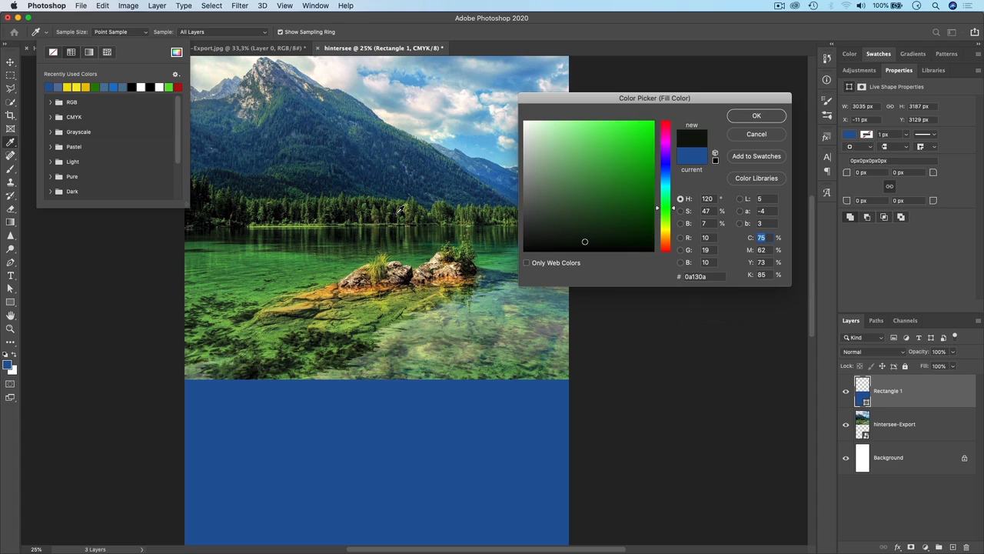
click(752, 116)
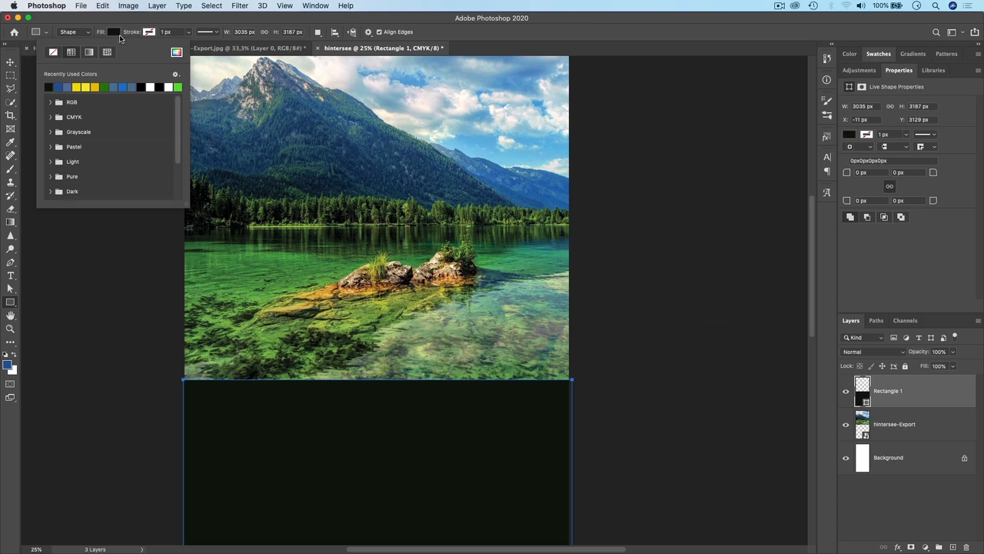
click(128, 21)
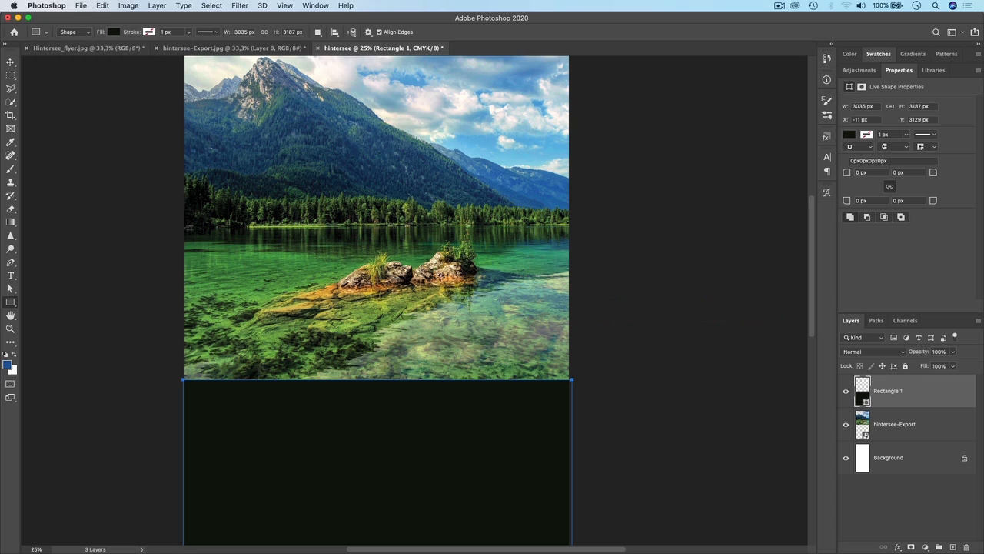
Try a bright green fill (#22ca21) on the lower rectangle and undo the fill changes.
click(12, 66)
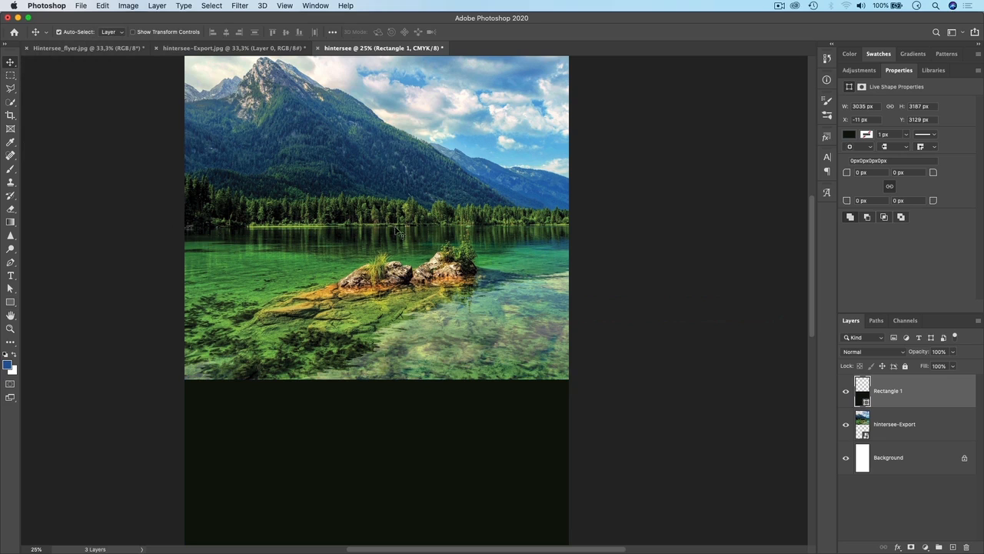
drag(387, 403, 369, 169)
drag(360, 347, 361, 277)
key(super+minus)
key(super+minus)
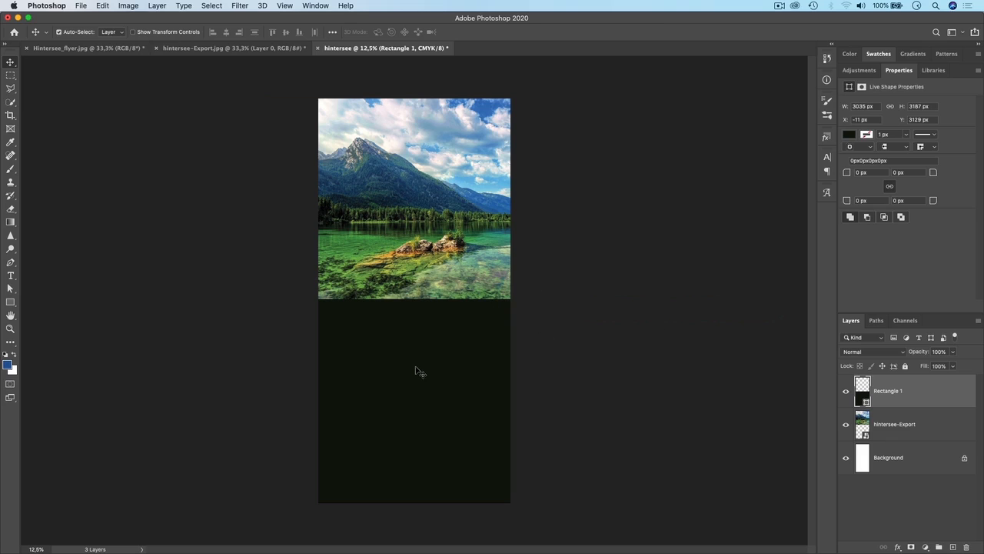
key(super+plus)
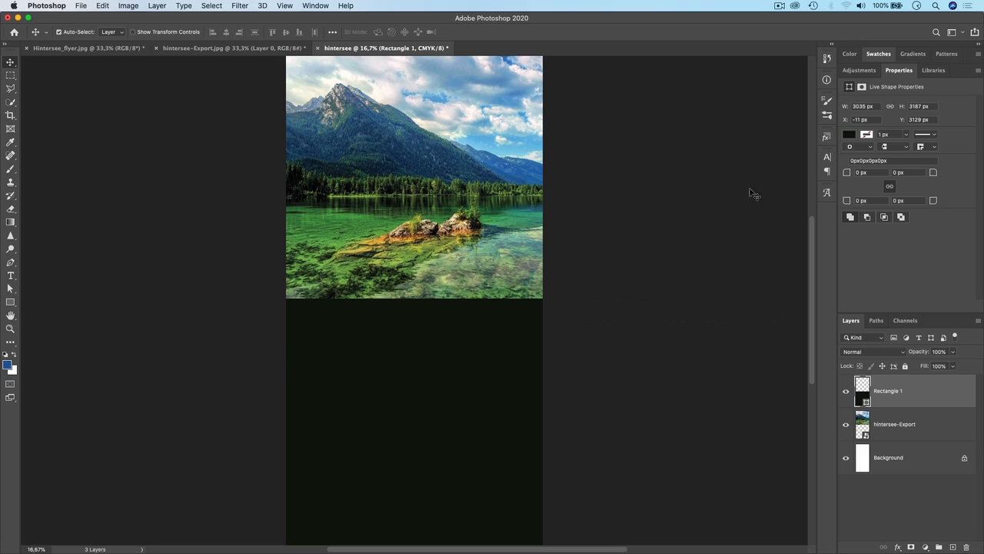
click(847, 141)
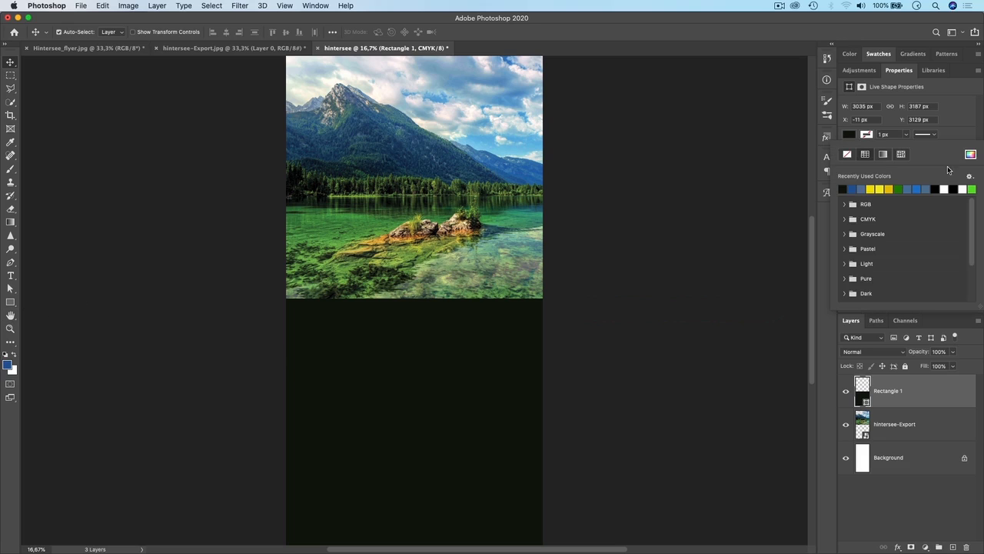
click(972, 154)
click(632, 147)
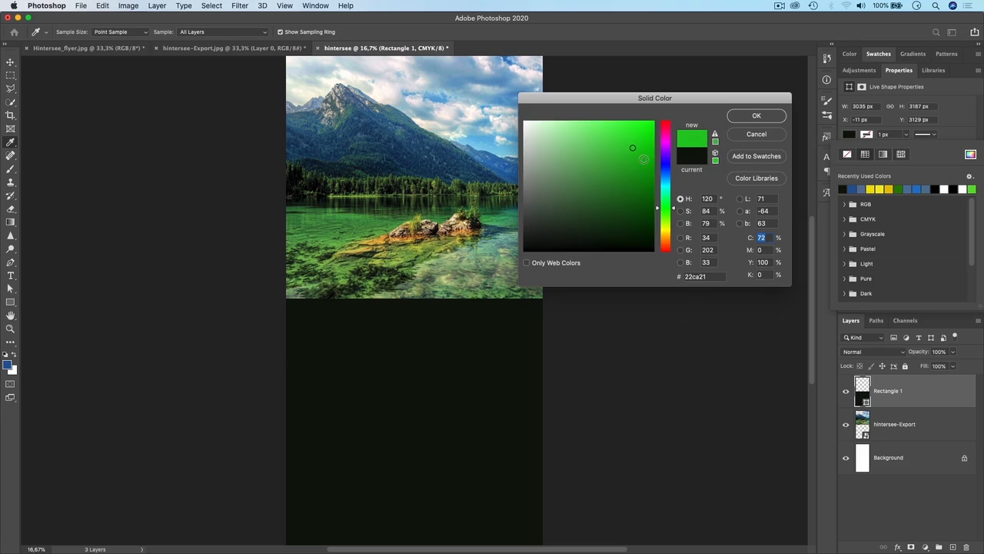
key(Return)
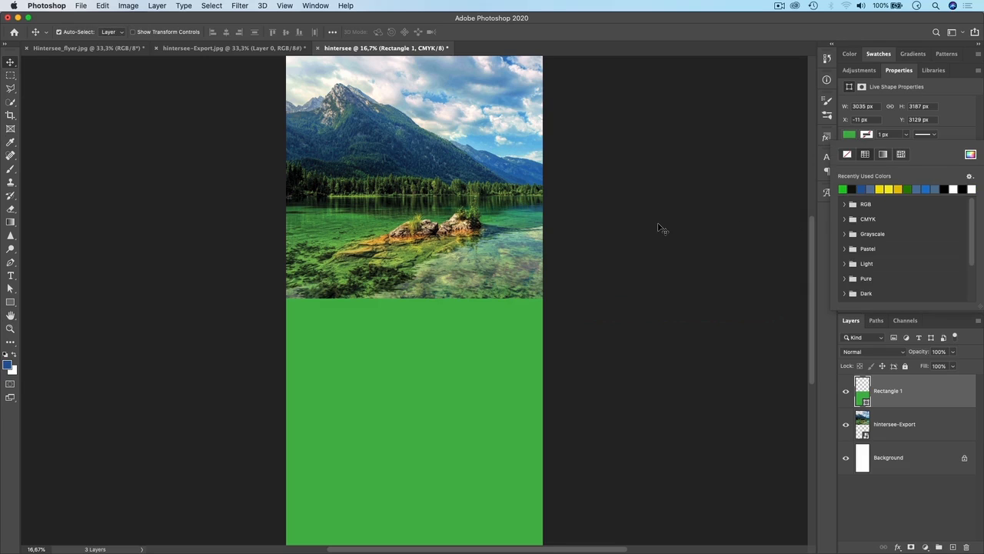
click(733, 221)
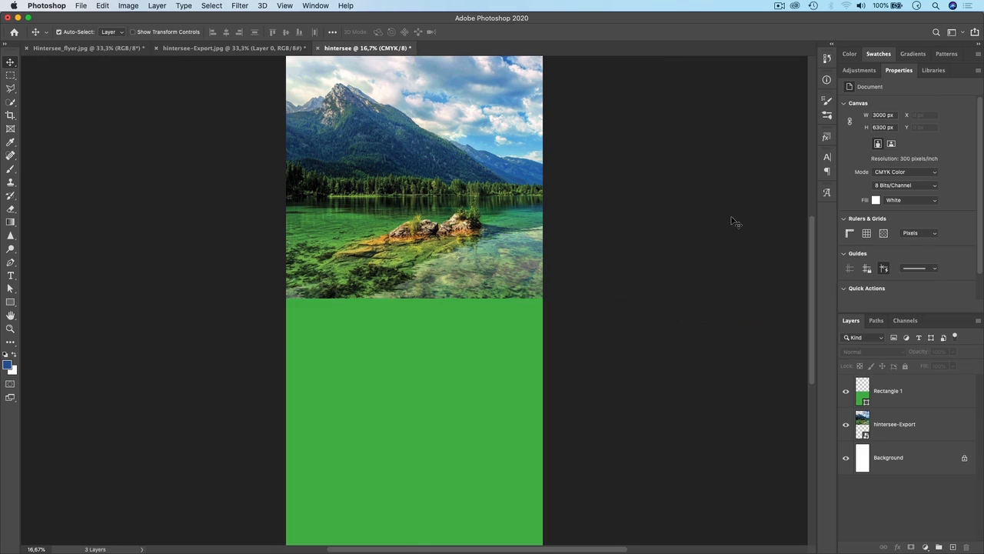
key(super+z)
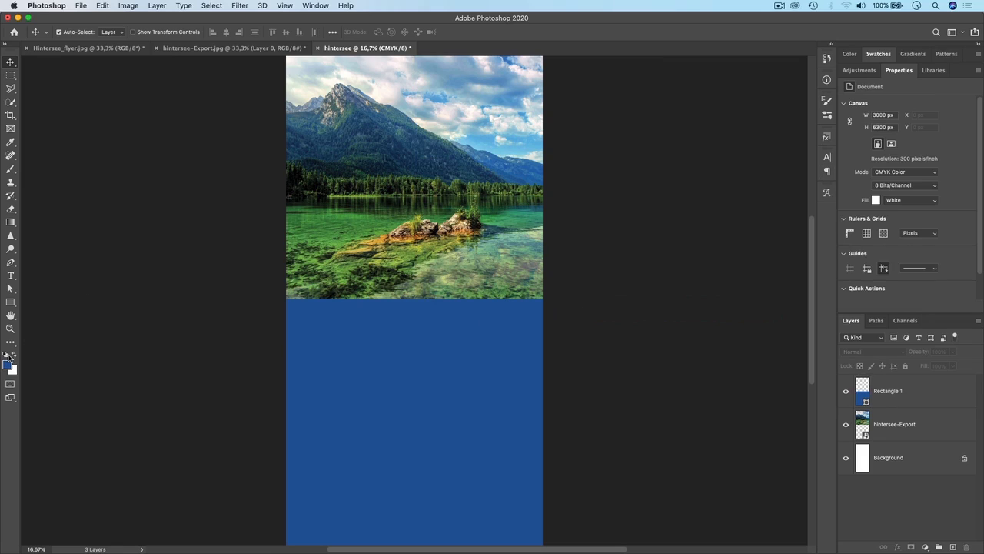
Try to recolor the lower block by sampling a near-black (#090f09) from the lake as the Rectangle tool's fill without selecting the layer.
click(10, 301)
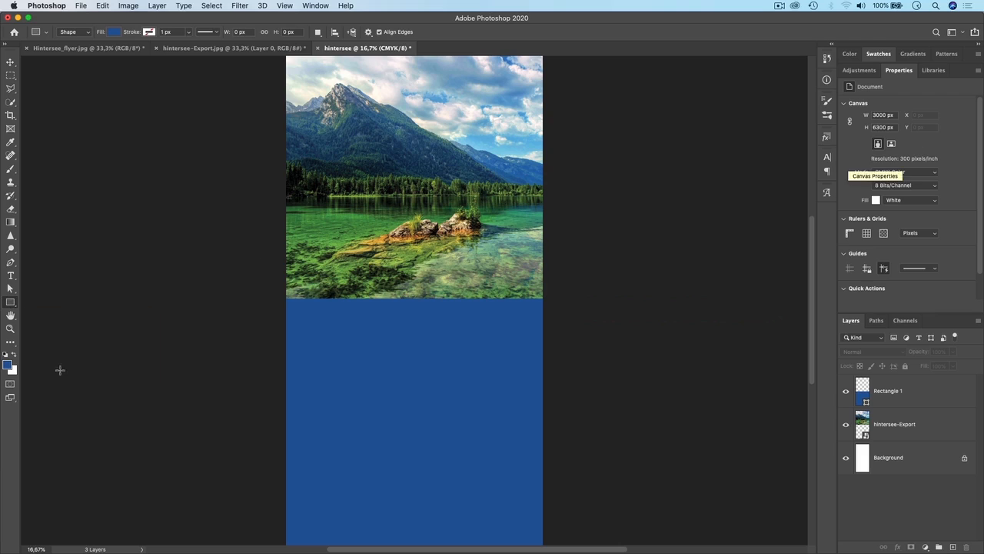
click(115, 33)
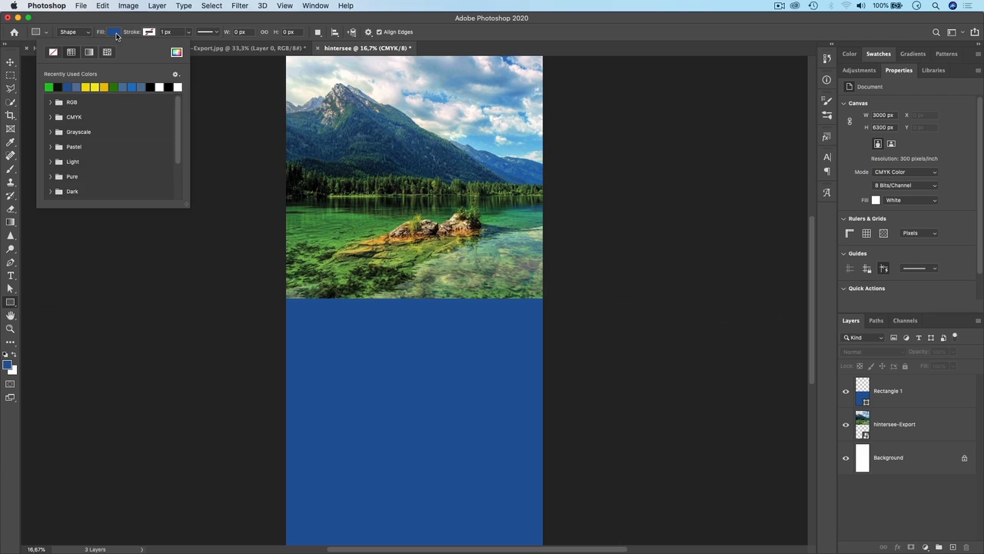
click(176, 53)
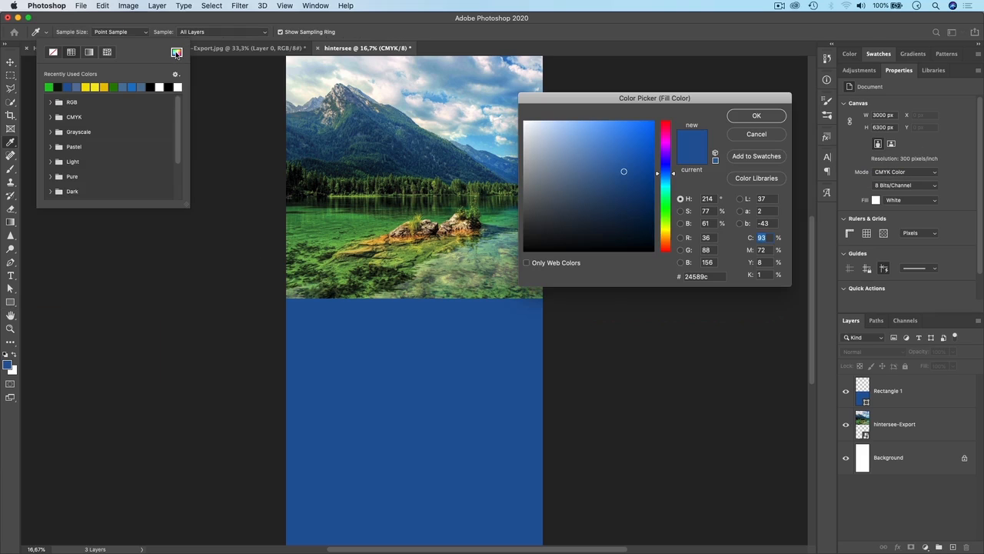
click(376, 201)
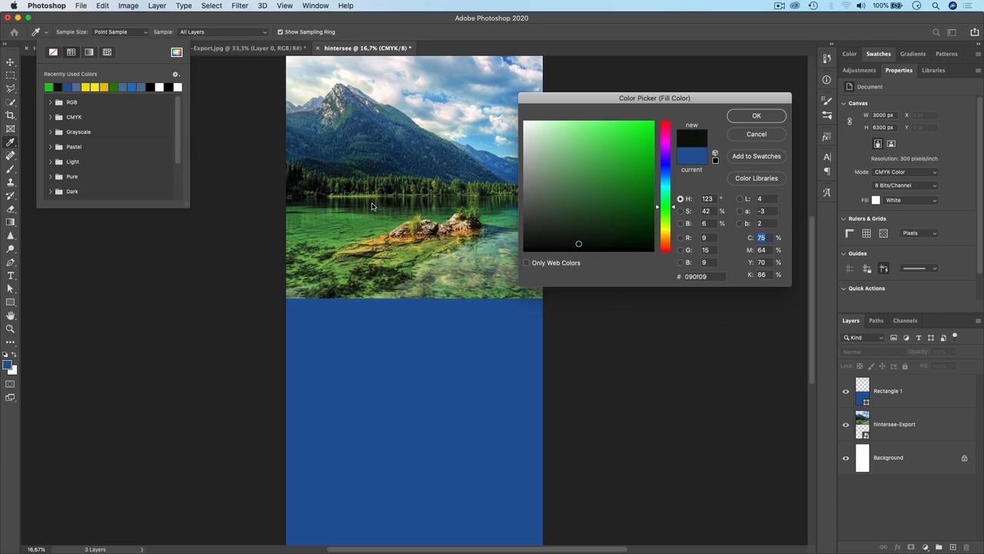
click(755, 134)
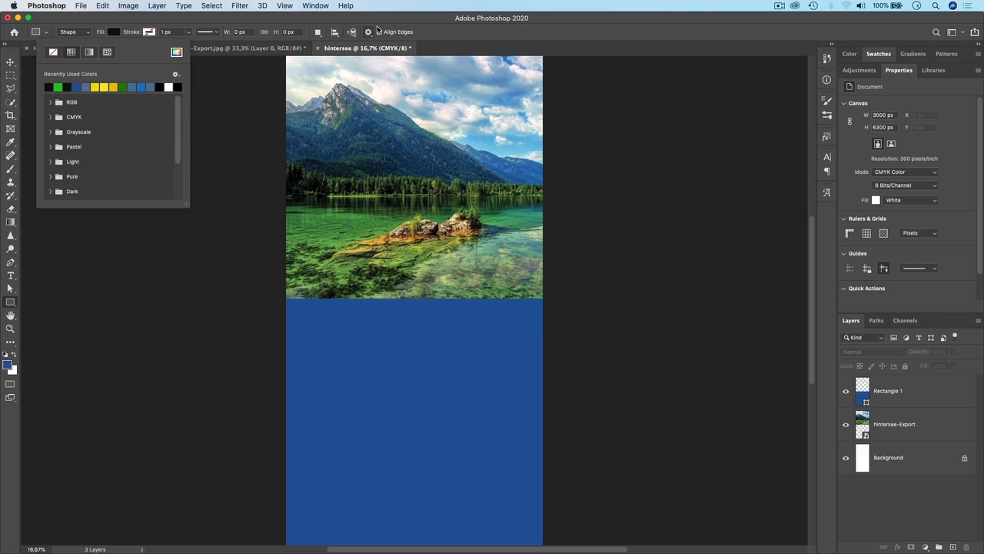
click(441, 30)
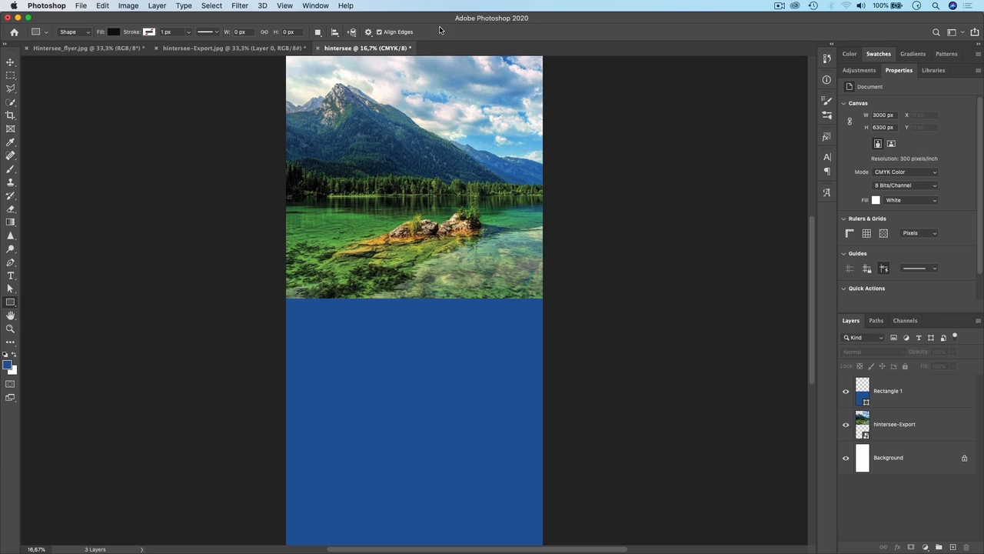
Select the Rectangle 1 layer and fill it with the recently used very dark green sampled from the lake.
click(12, 62)
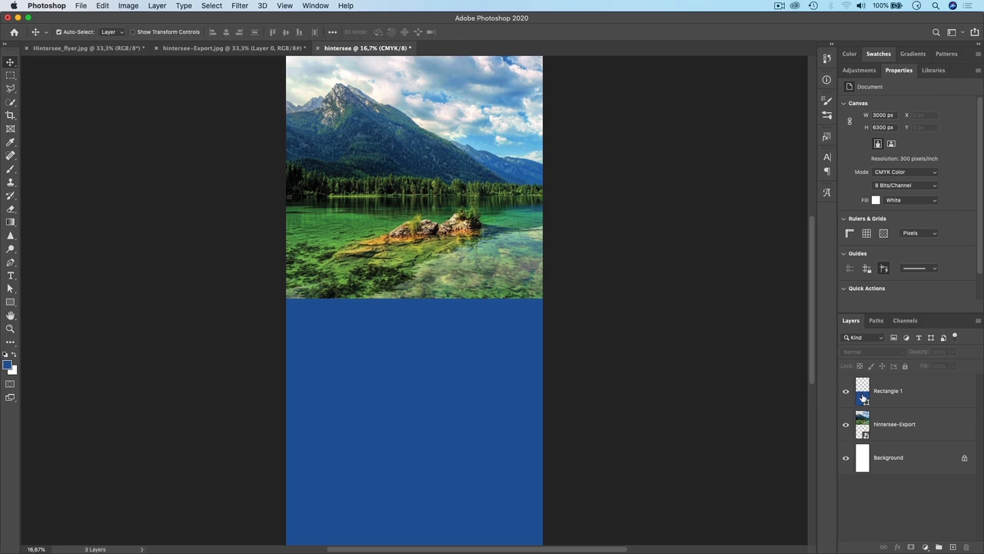
click(863, 396)
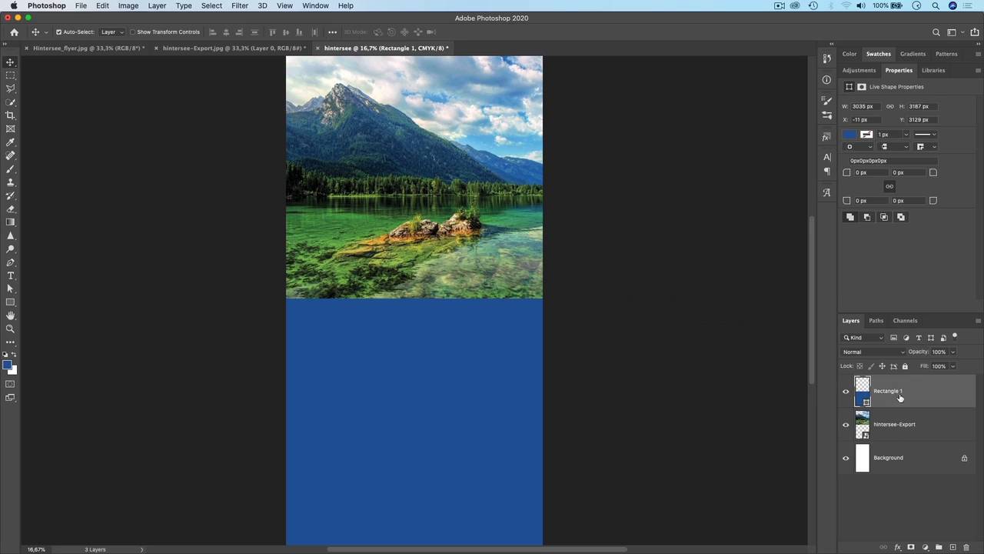
click(851, 136)
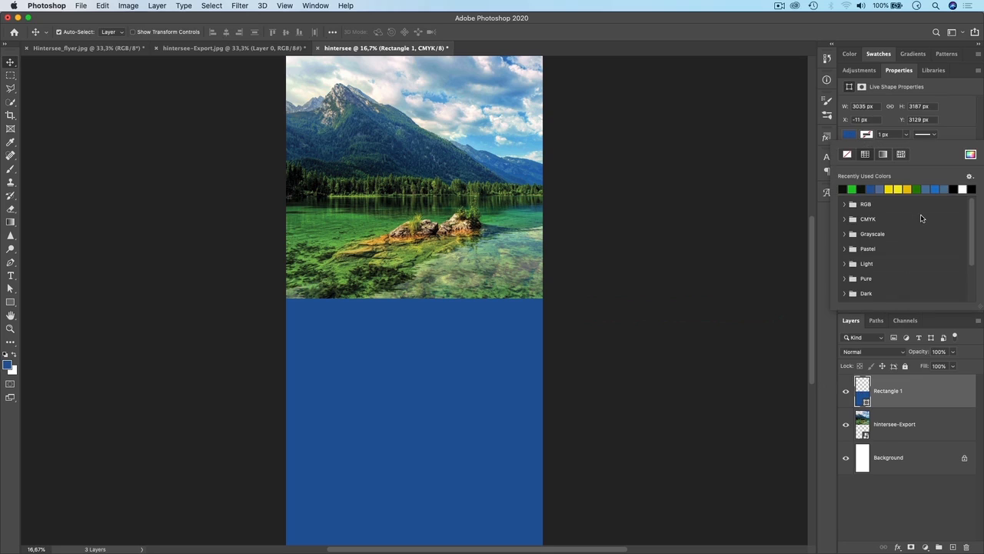
click(861, 189)
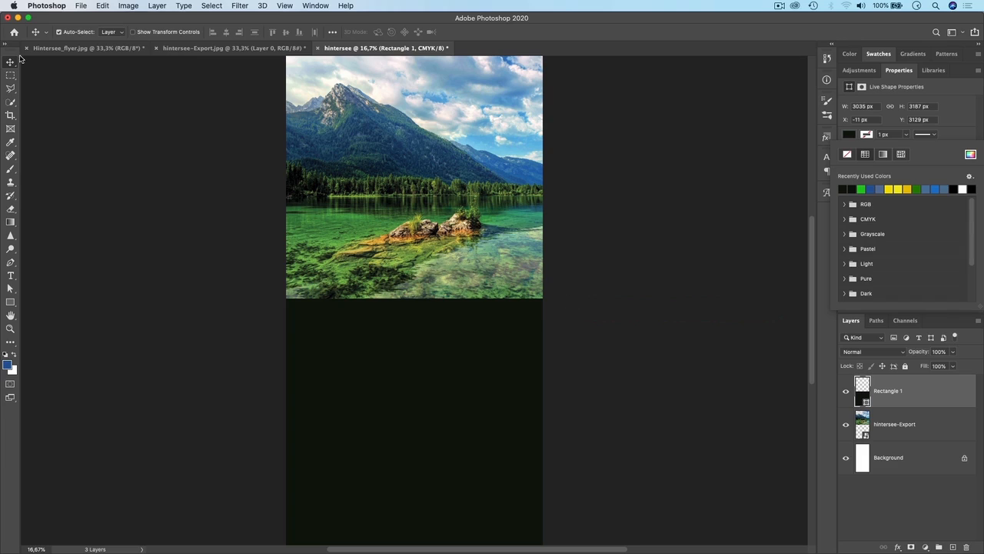
click(796, 84)
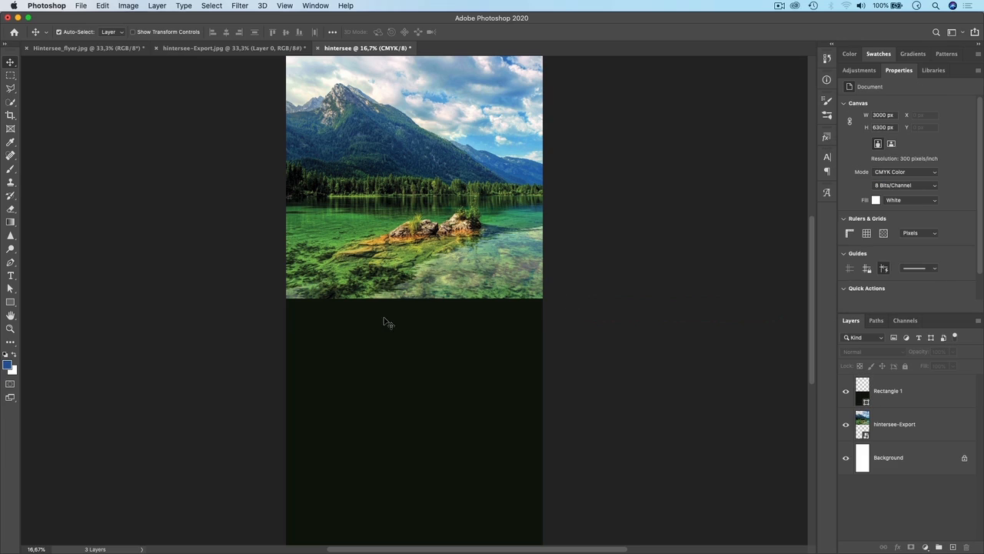
click(400, 373)
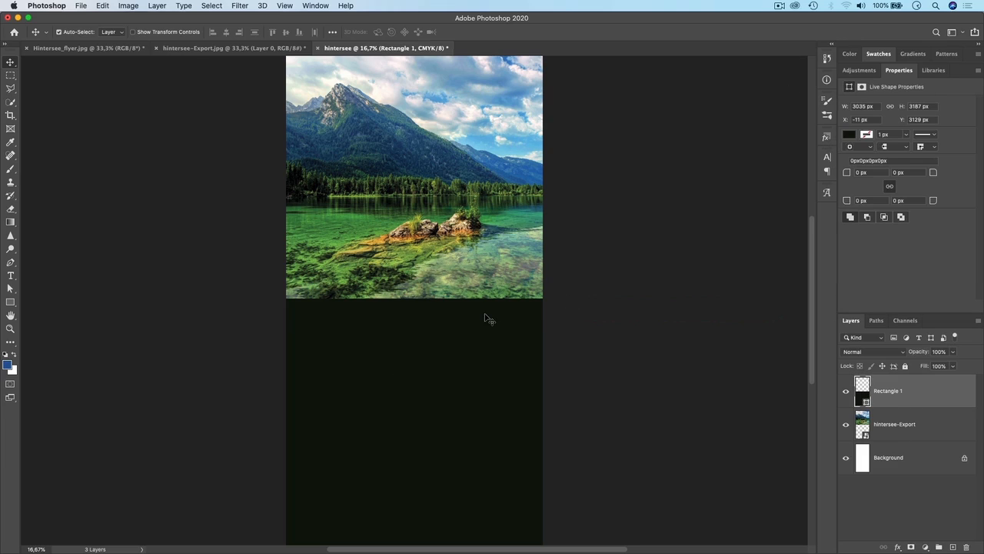
Draw a white-filled rectangle about 3011 × 62 px across the flyer, just above the seam between photo and dark block.
click(84, 47)
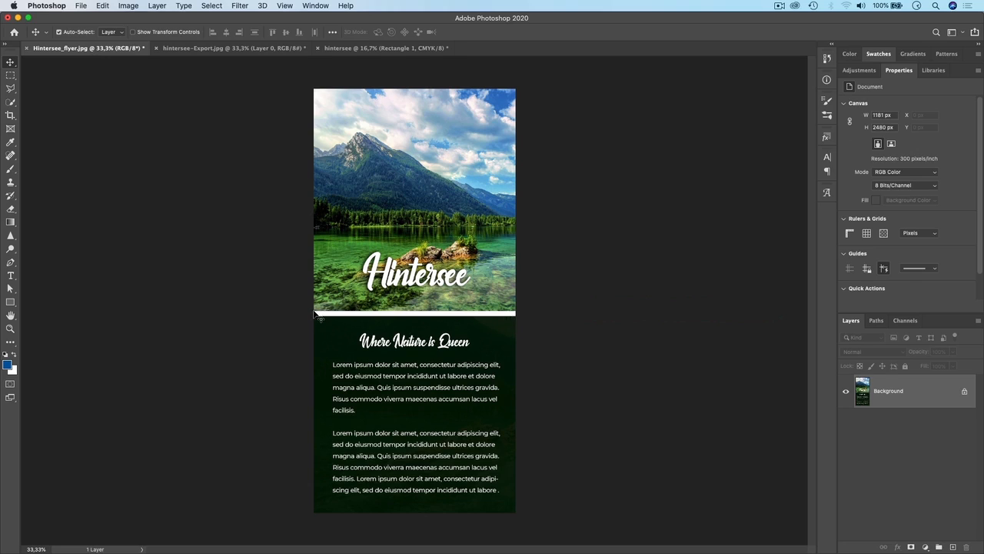
click(348, 49)
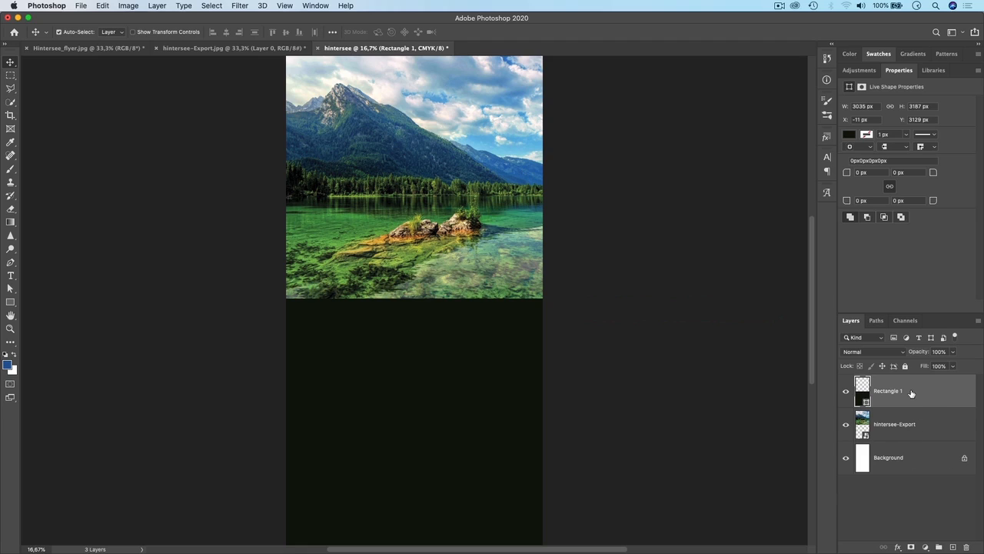
click(10, 303)
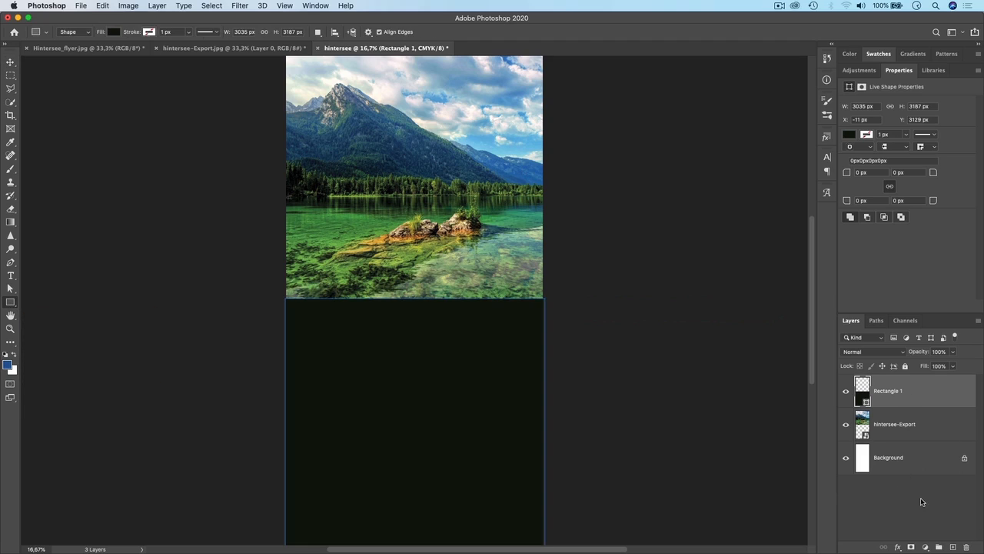
click(904, 484)
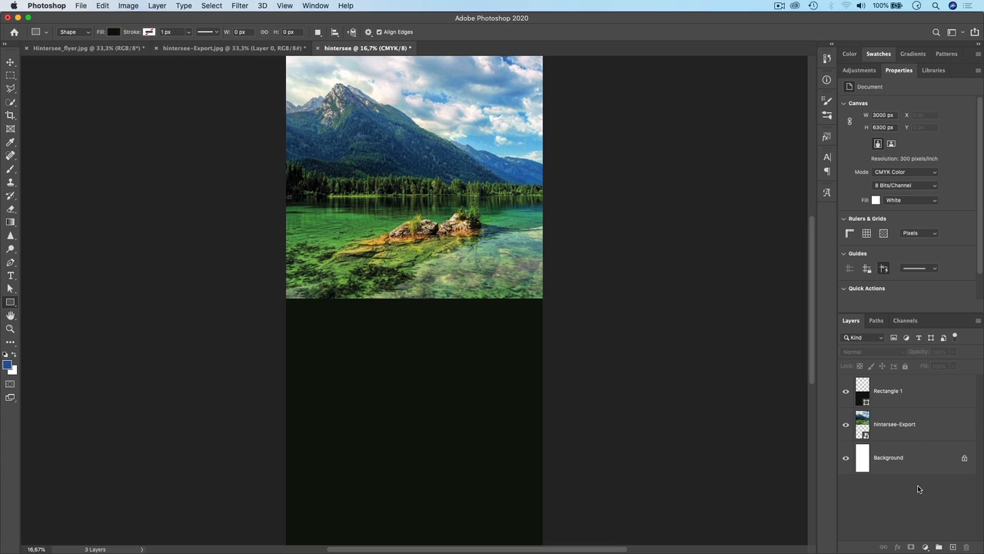
click(114, 31)
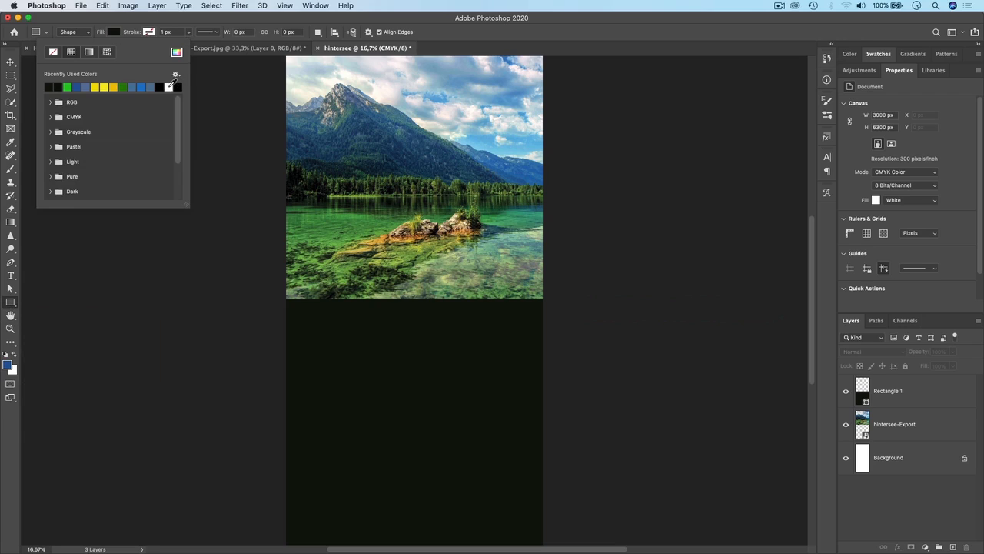
click(169, 86)
click(311, 17)
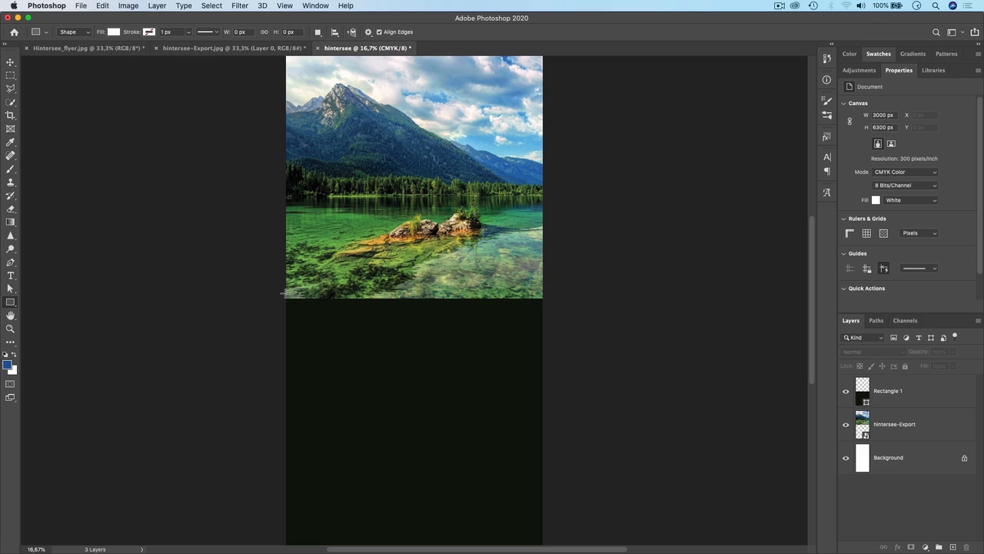
drag(285, 292, 544, 299)
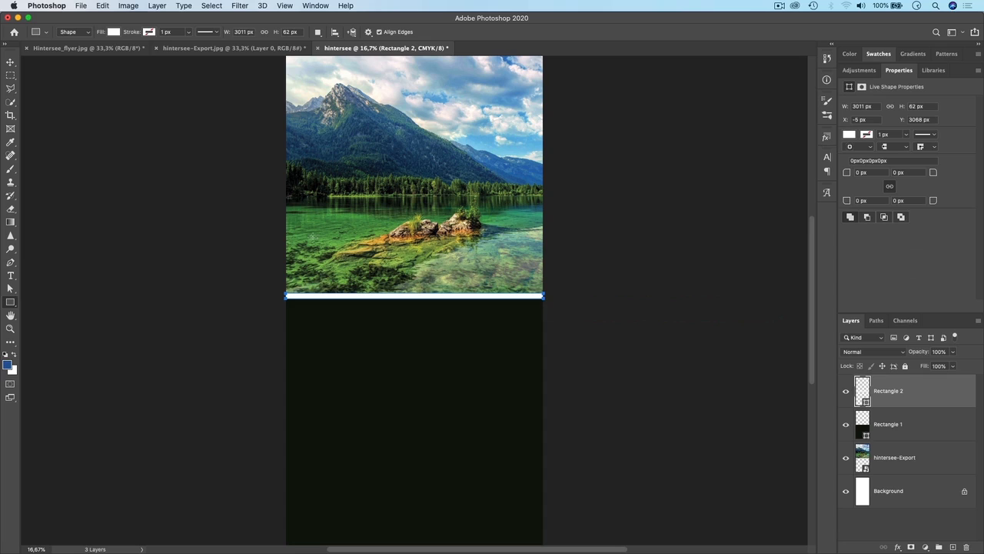
click(10, 62)
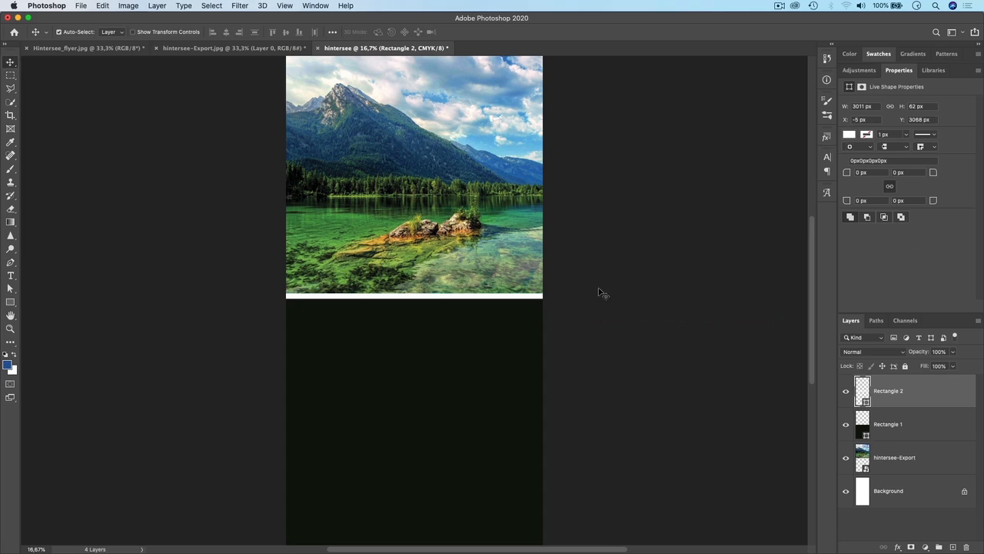
Check the layout against the reference flyer and set the Type tool's font to Montserrat Thin.
click(106, 51)
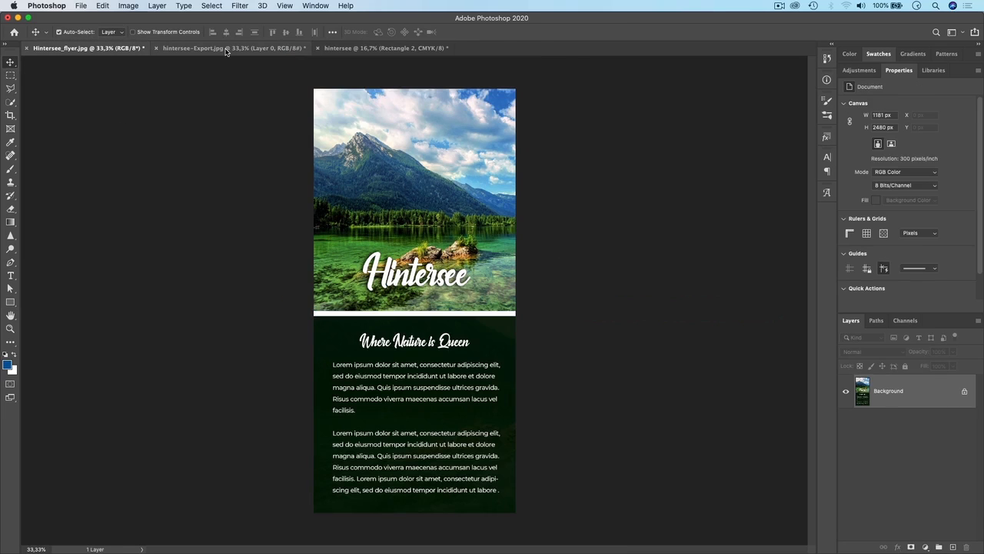
click(226, 48)
click(377, 48)
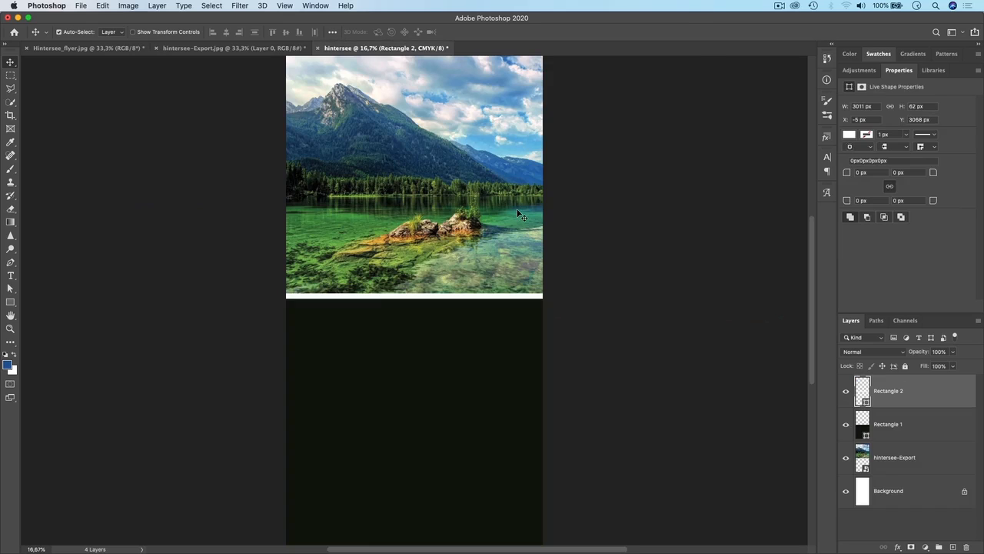
scroll(482, 231, up, 3)
scroll(467, 199, down, 5)
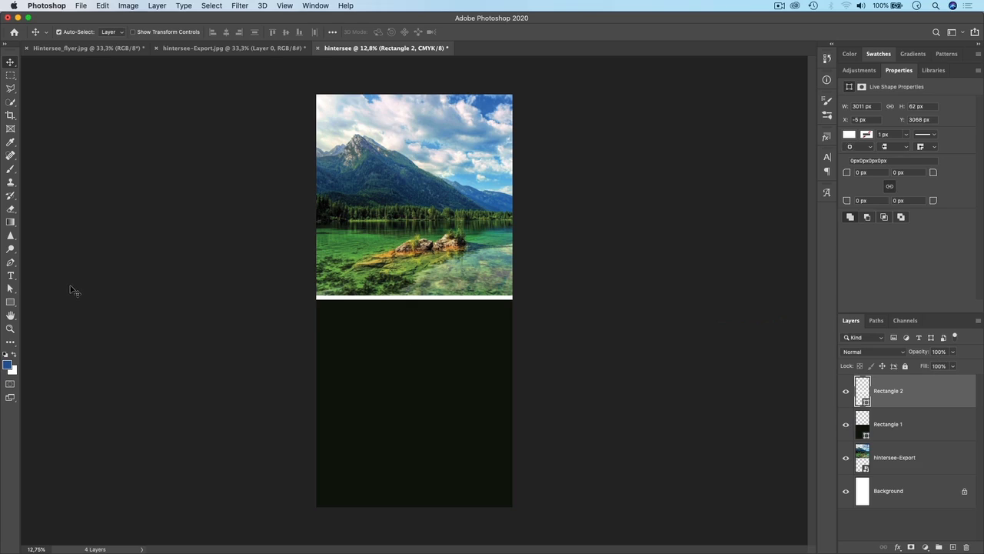
click(11, 277)
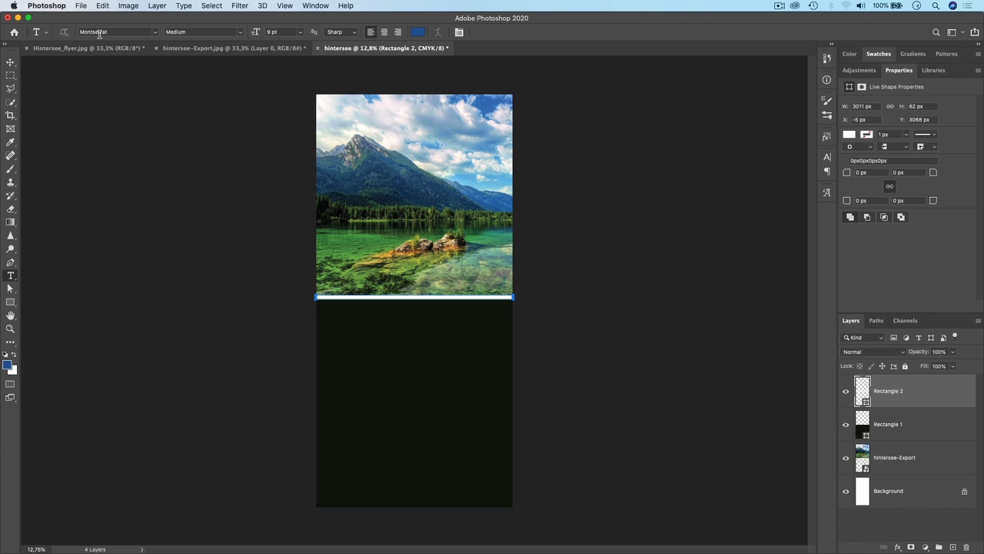
click(155, 33)
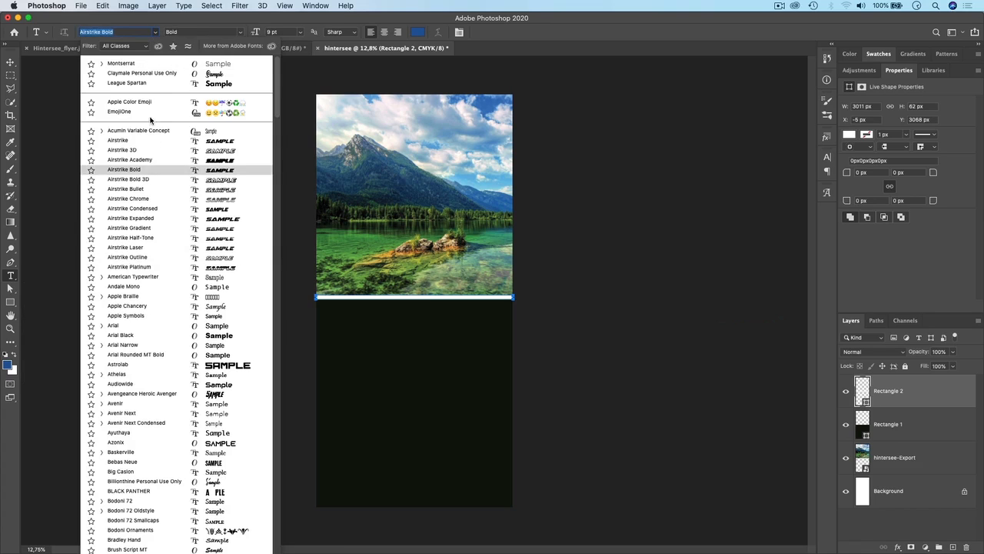
click(140, 64)
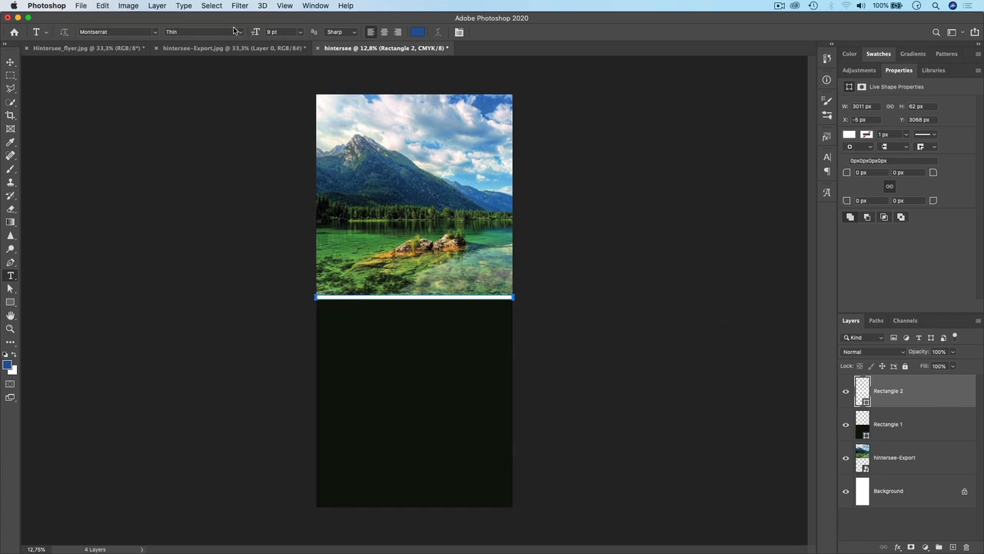
click(240, 36)
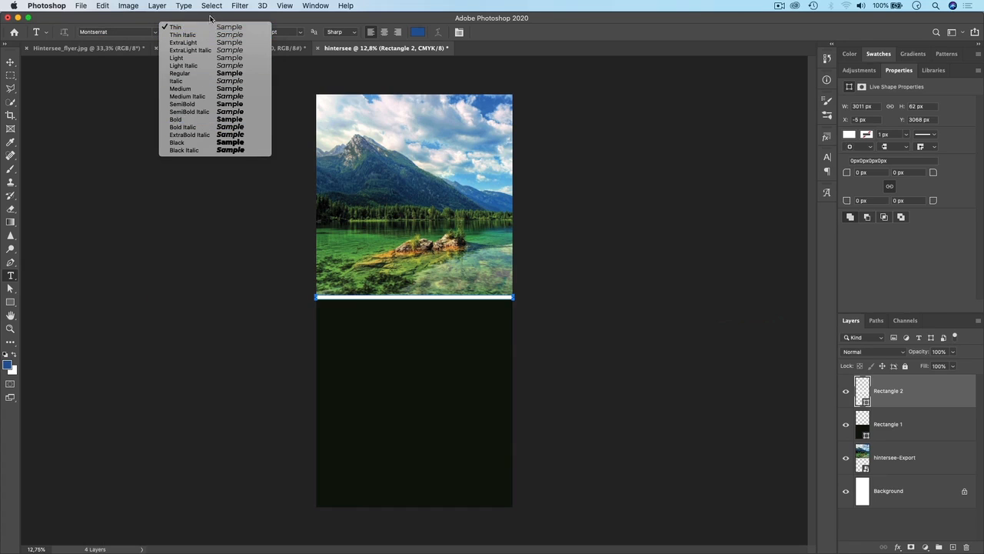
click(217, 28)
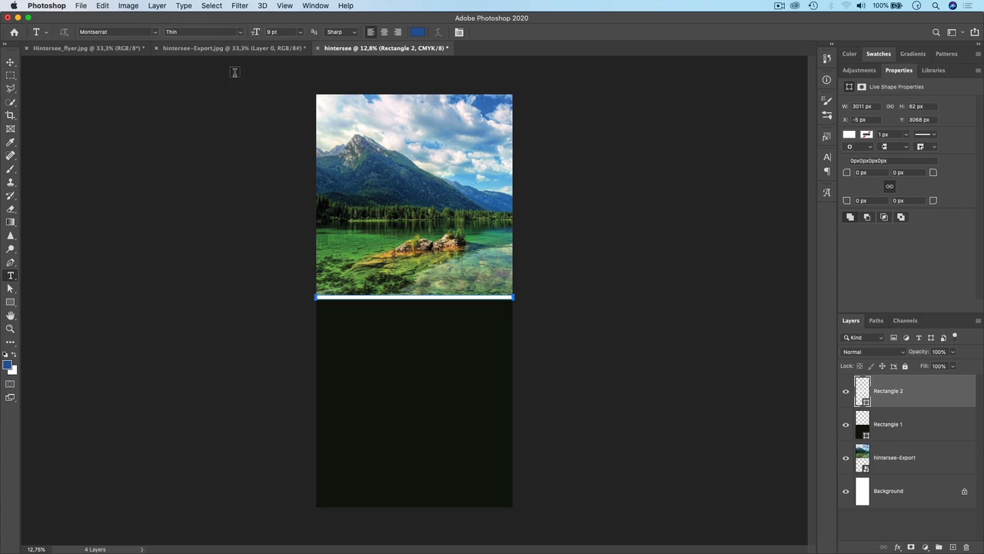
Set the text color to pure white (#ffffff).
click(419, 36)
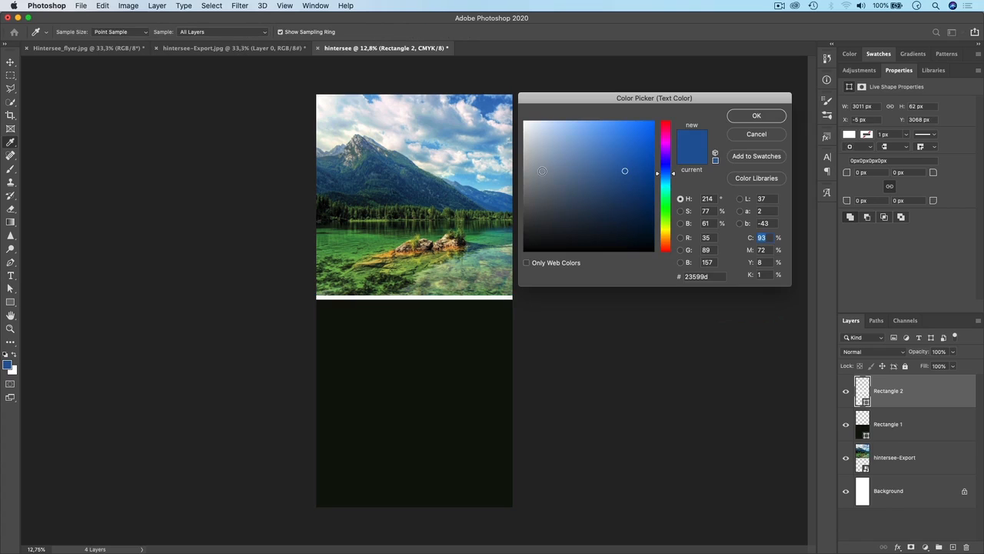
click(481, 95)
drag(481, 96, 524, 120)
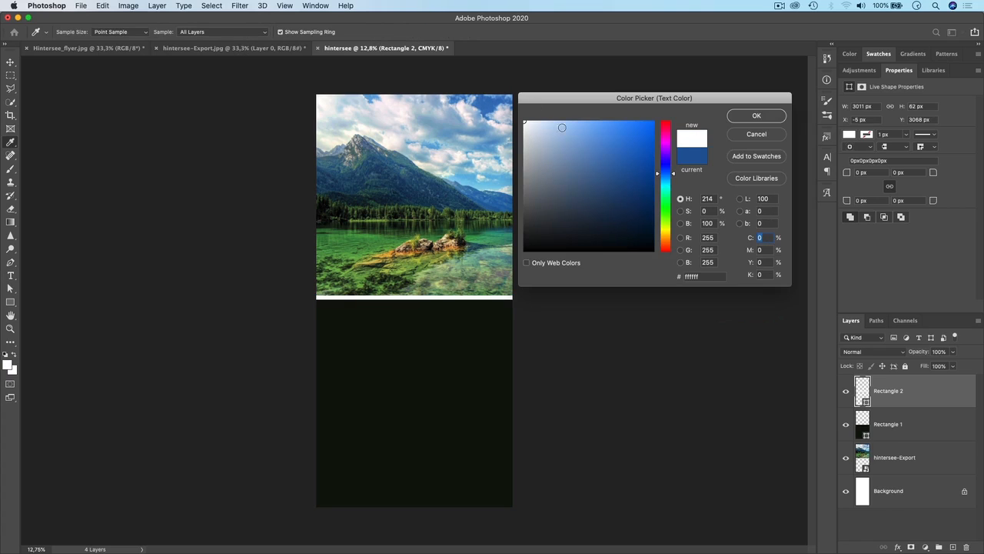
click(750, 116)
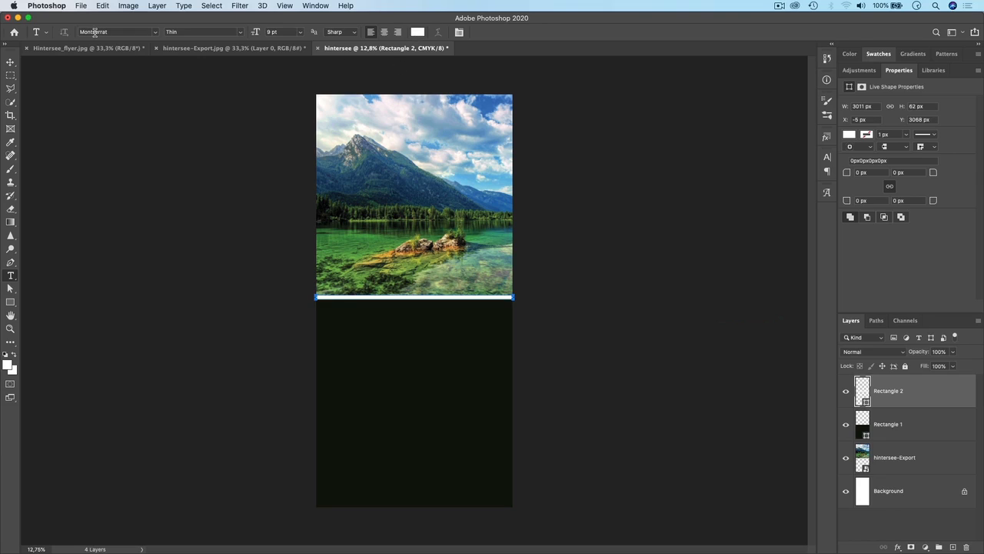
click(363, 243)
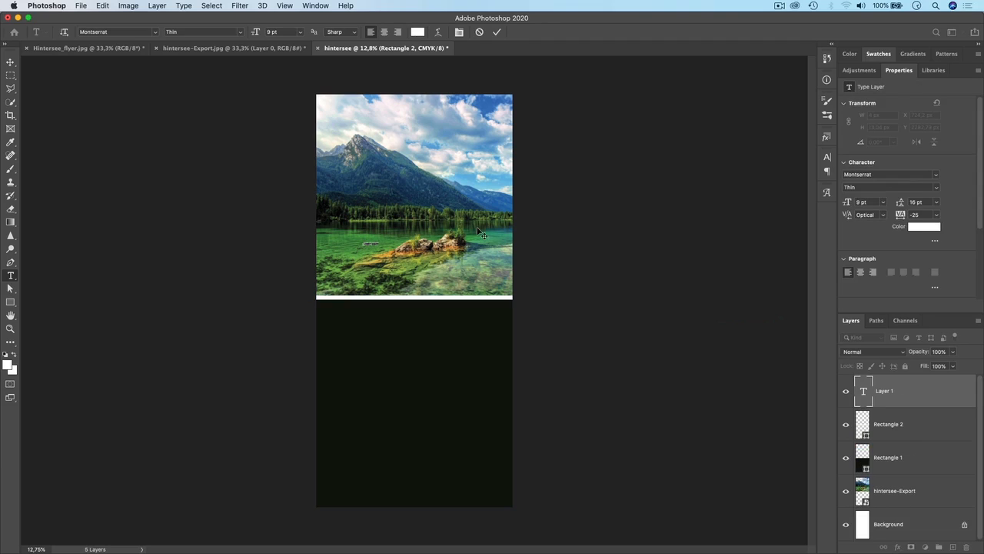
key(super+plus)
key(super+plus)
key(super+plus)
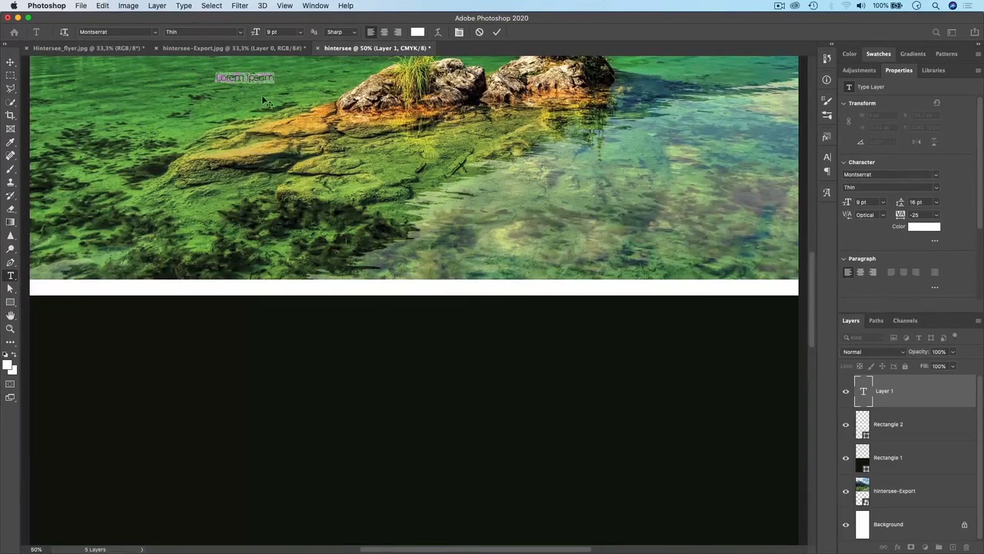
key(BackSpace)
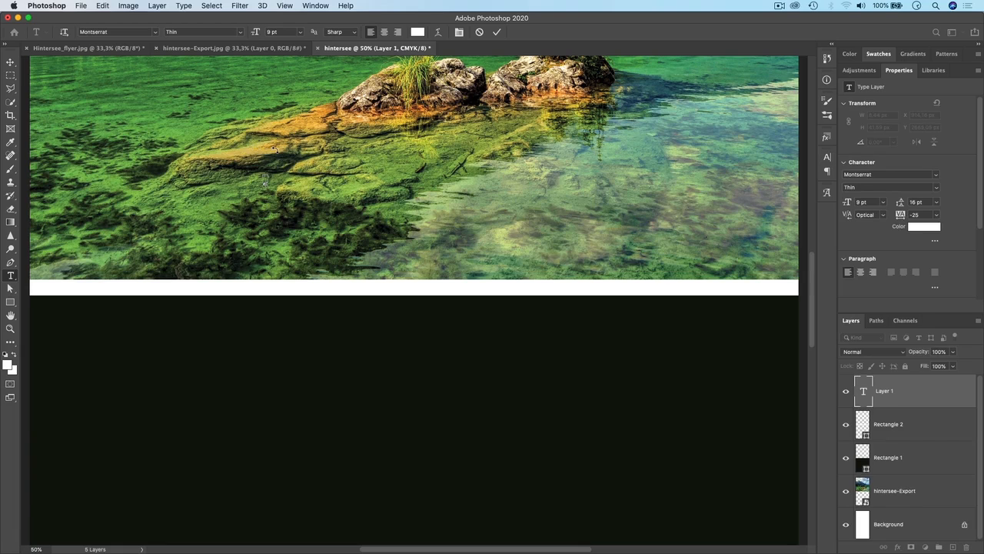
click(10, 61)
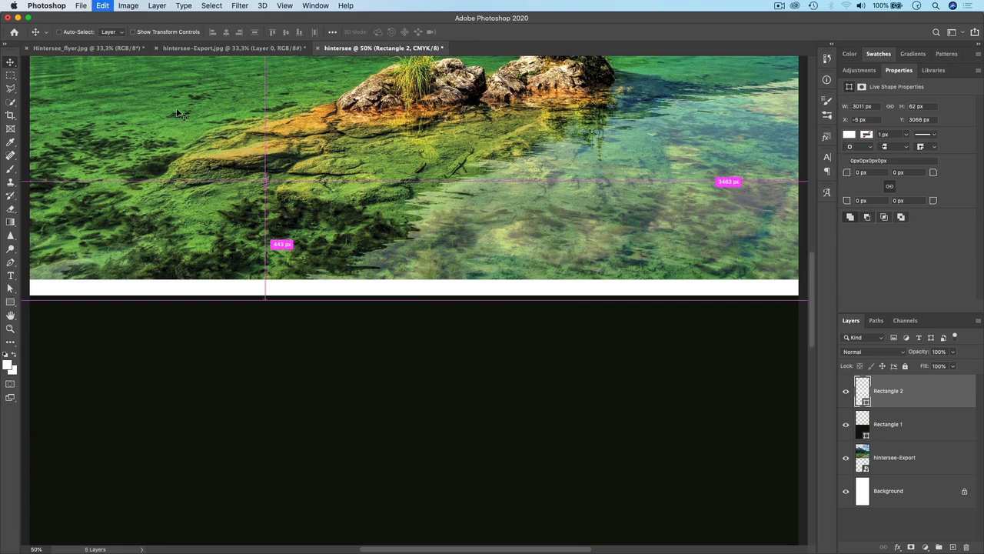
drag(279, 123, 298, 260)
key(t)
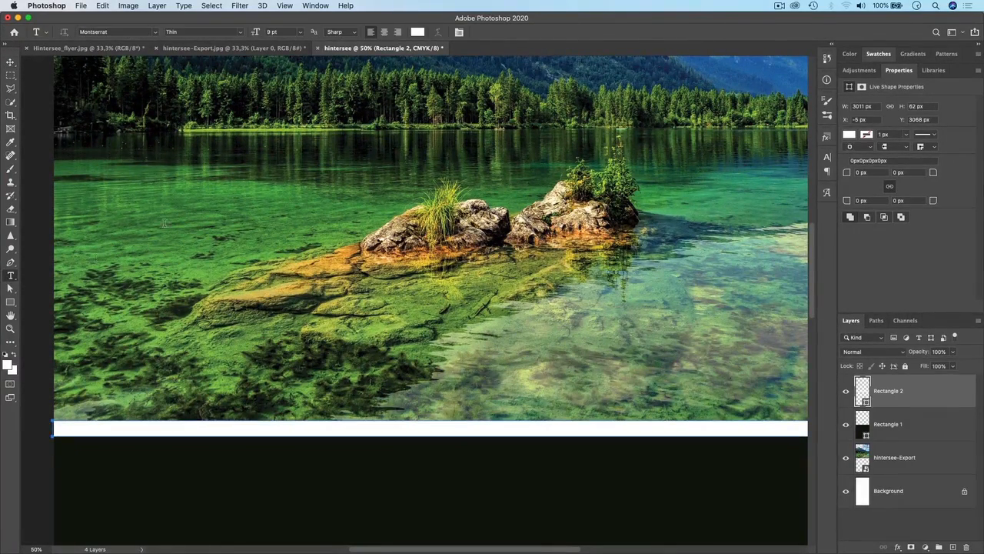
click(253, 197)
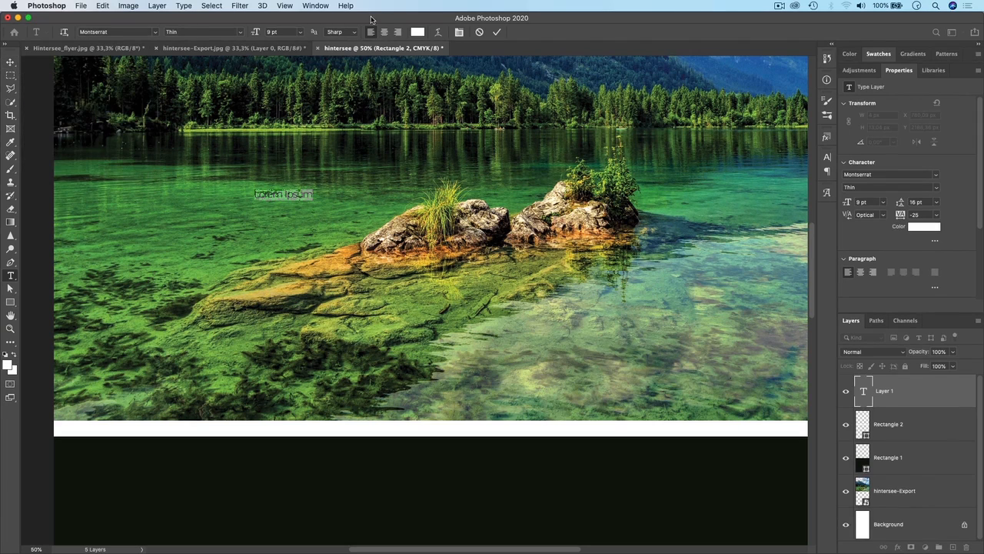
key(BackSpace)
click(903, 390)
key(BackSpace)
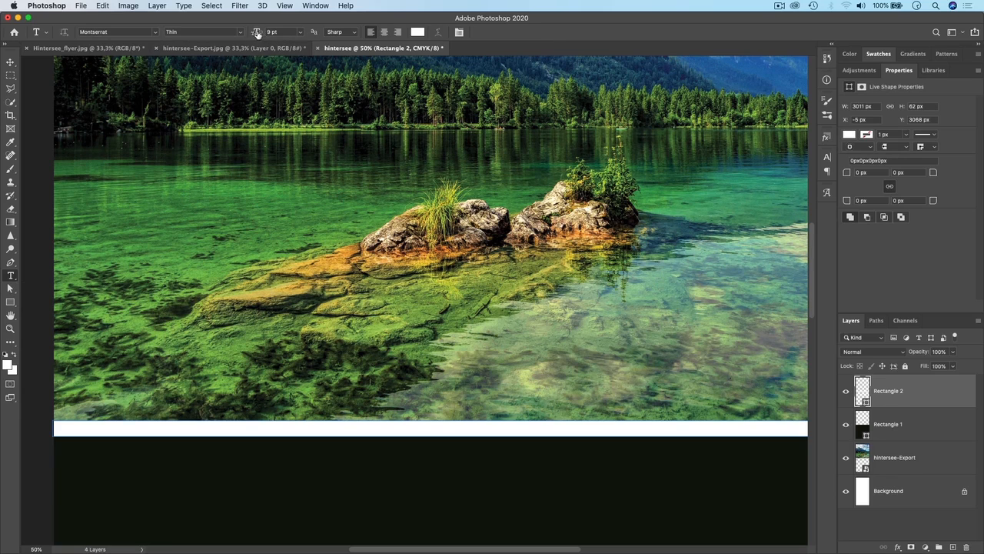
Add the title text "Hintersee" at 36 pt over the lake water beside the rocks.
click(303, 34)
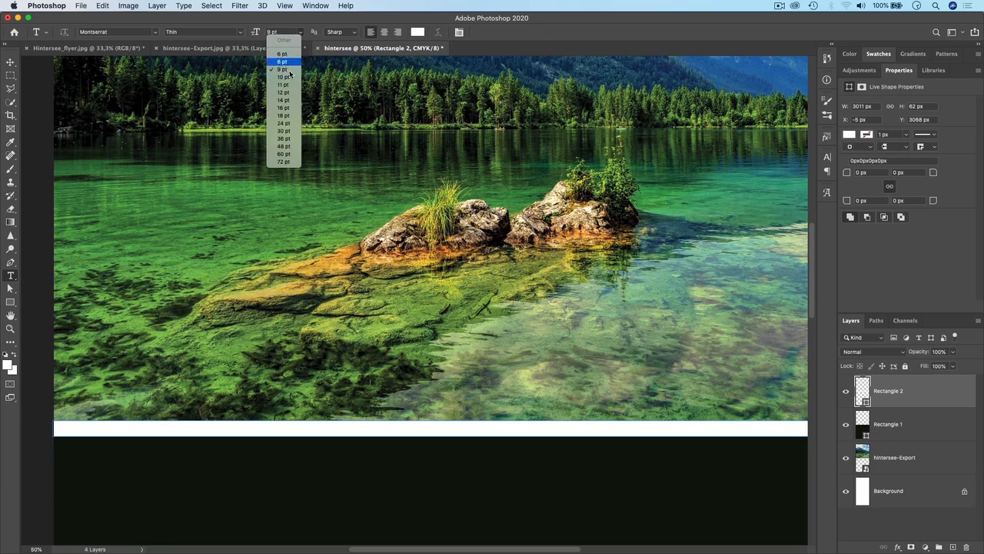
click(283, 138)
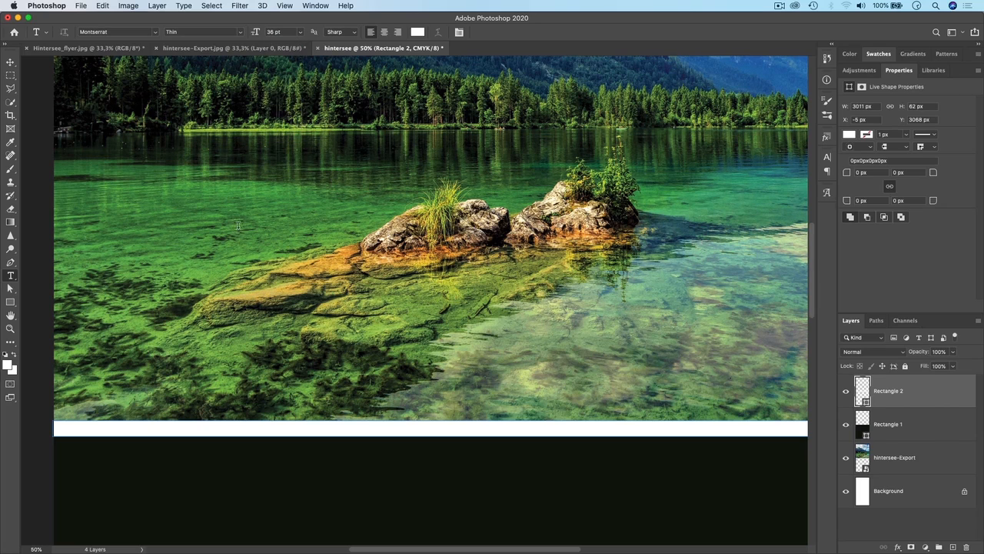
click(239, 195)
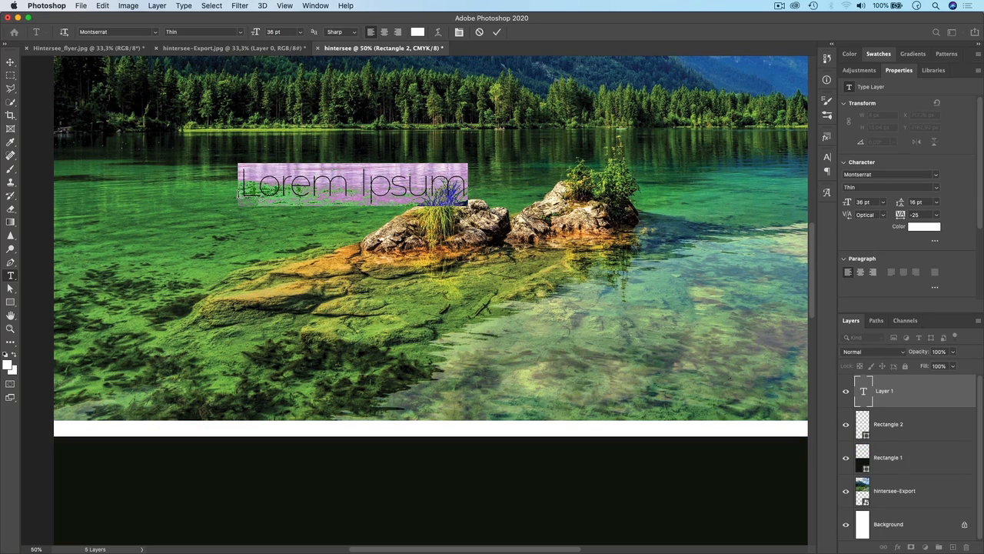
key(BackSpace)
text(Hinterss)
key(BackSpace)
text(ee)
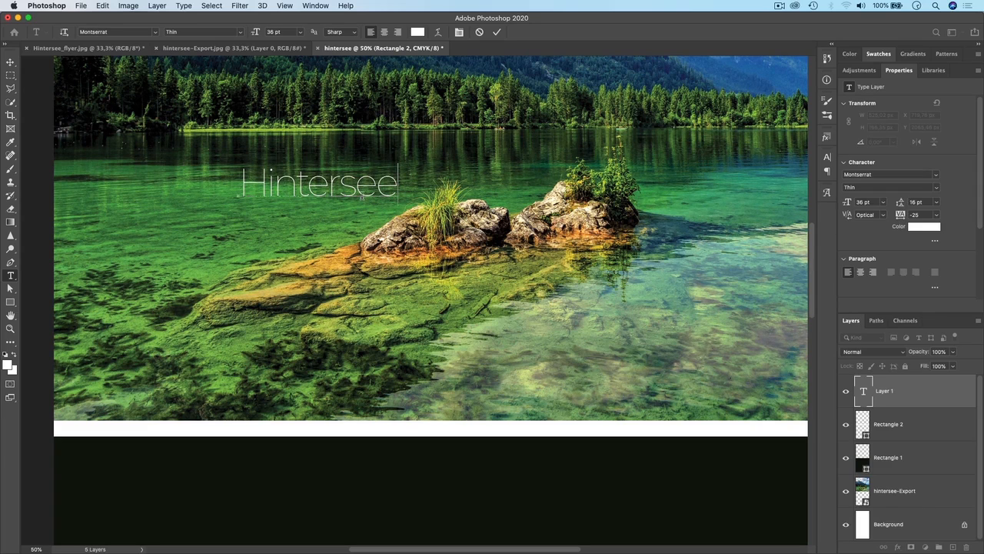
Commit the Hintersee title and move it slightly up and to the right over the water.
click(11, 63)
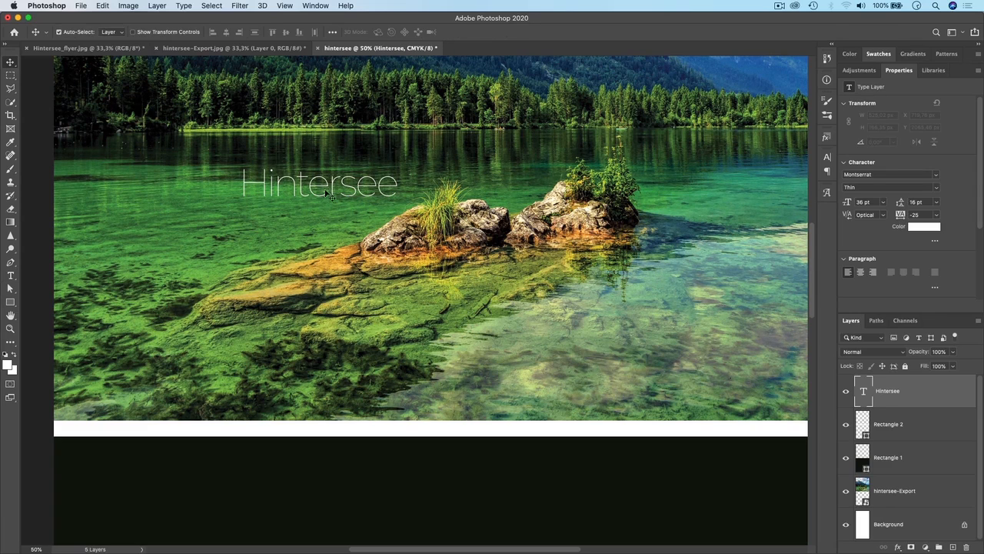
mouse_move(327, 188)
mouse_down()
mouse_move(371, 199)
mouse_move(316, 174)
mouse_move(329, 178)
mouse_up()
drag(388, 173, 349, 169)
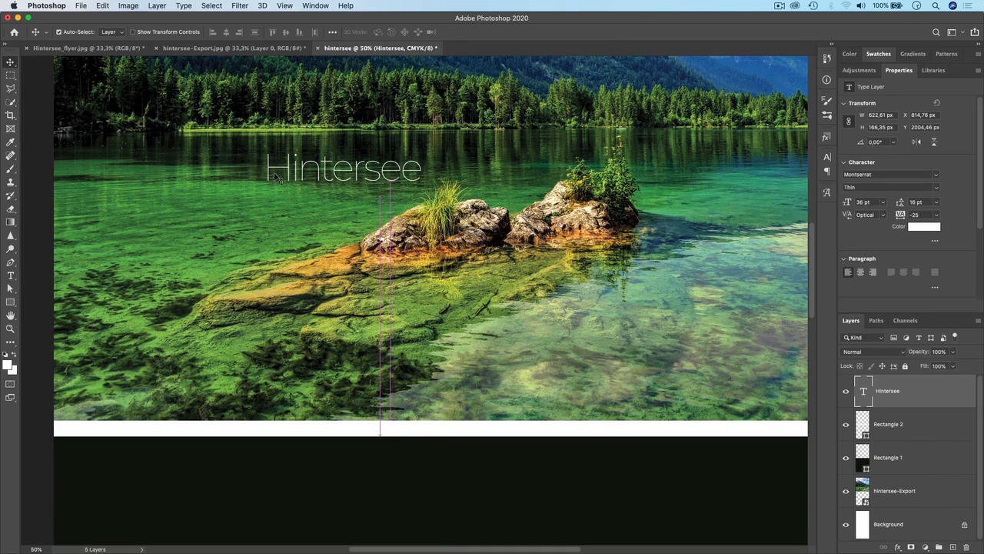
Select the Hintersee title text and try the Claymale Personal Use Only Regular font on it.
click(10, 275)
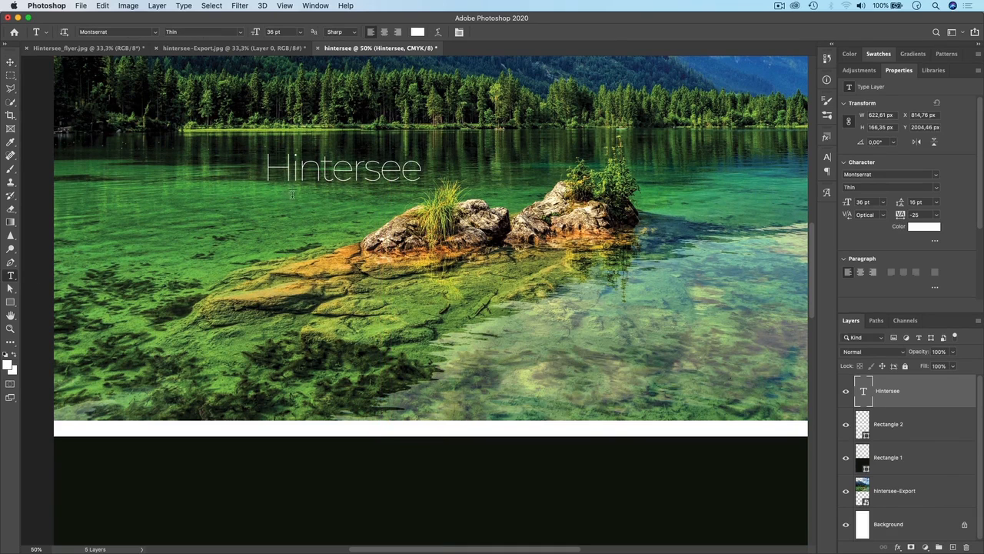
drag(267, 167, 432, 178)
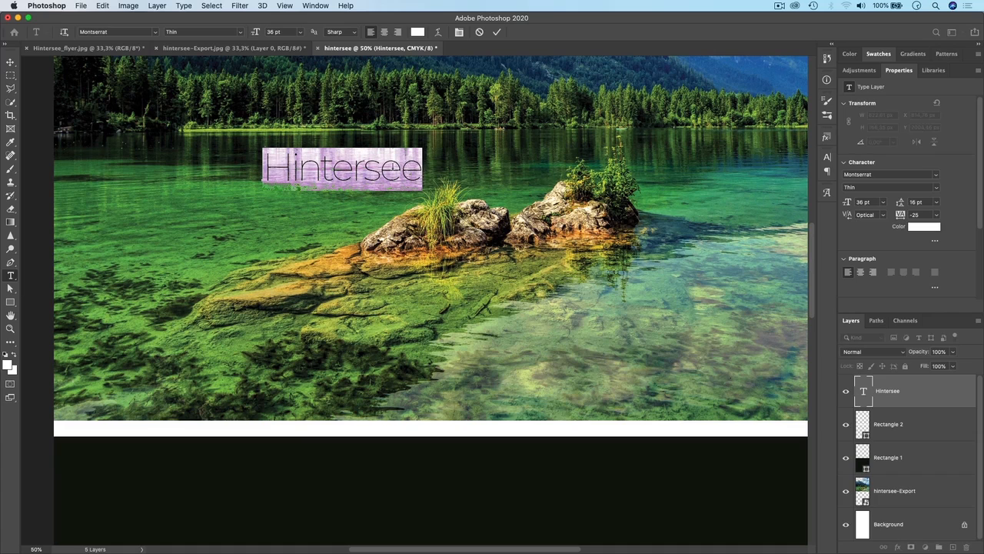
click(118, 31)
text(clay)
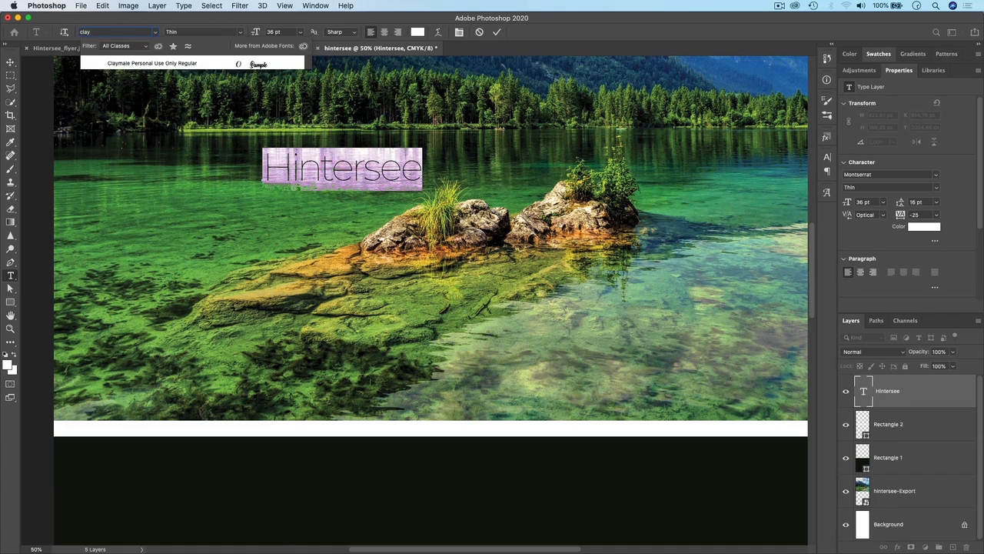
click(146, 63)
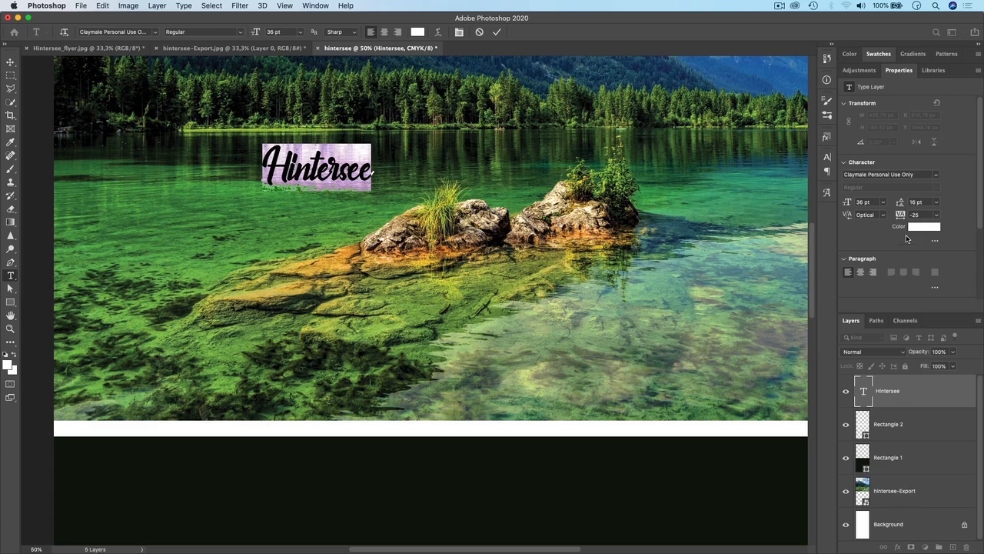
click(934, 177)
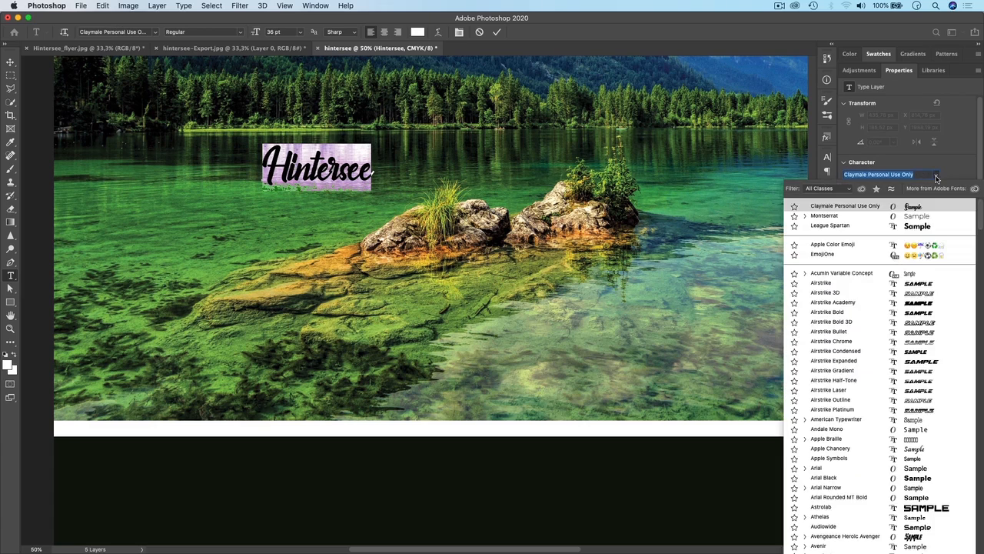
click(949, 93)
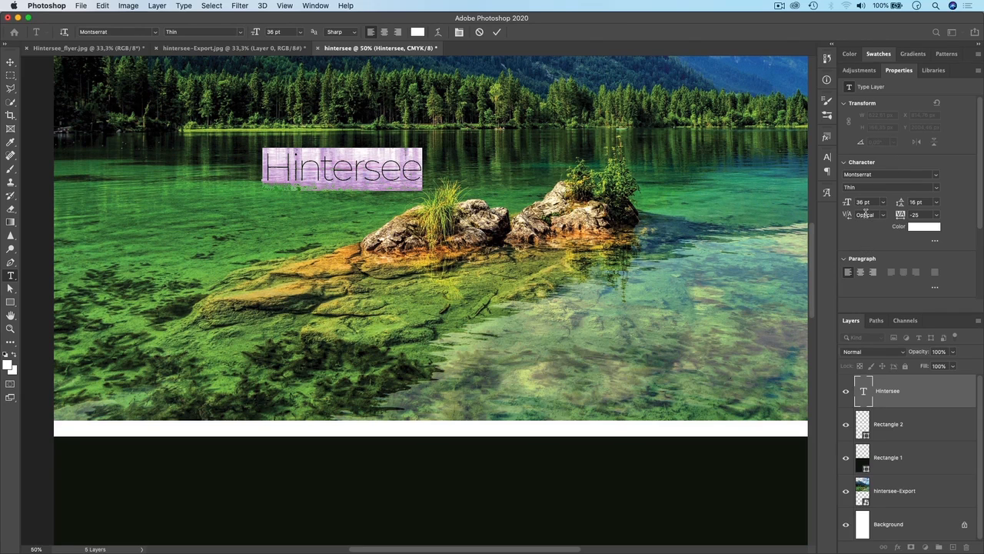
Set the font of the selected Hintersee title to Claymale Personal Use Only.
click(322, 7)
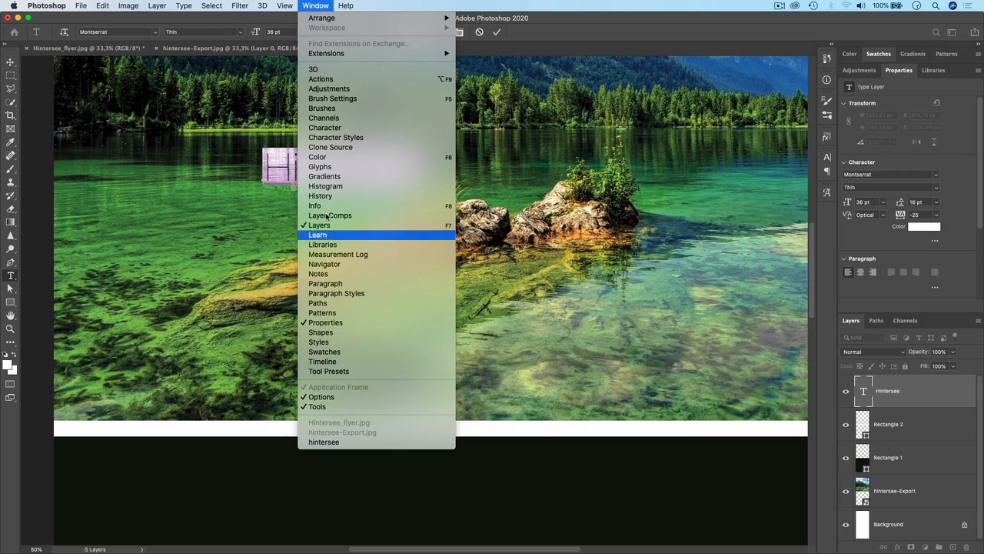
click(323, 127)
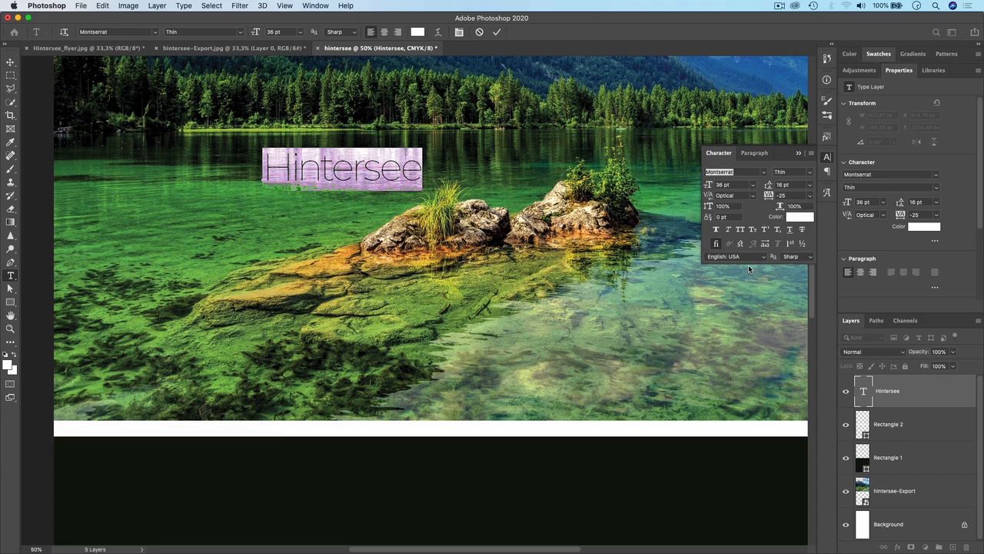
click(887, 173)
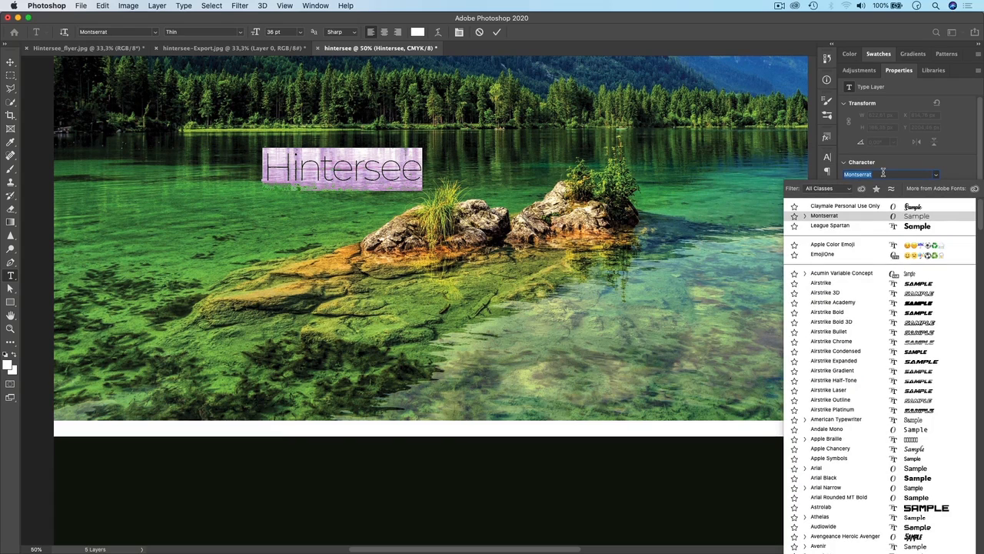
text(clay)
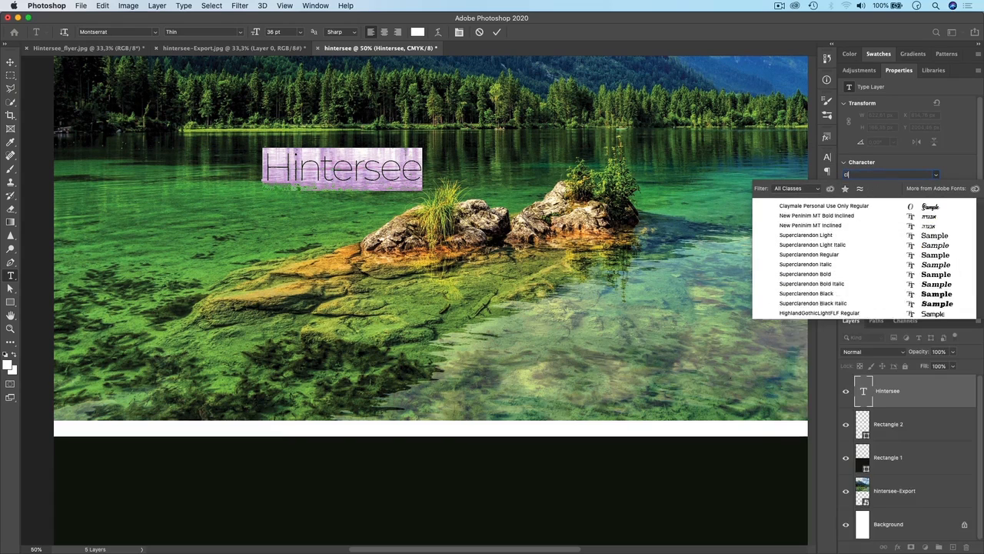
click(812, 207)
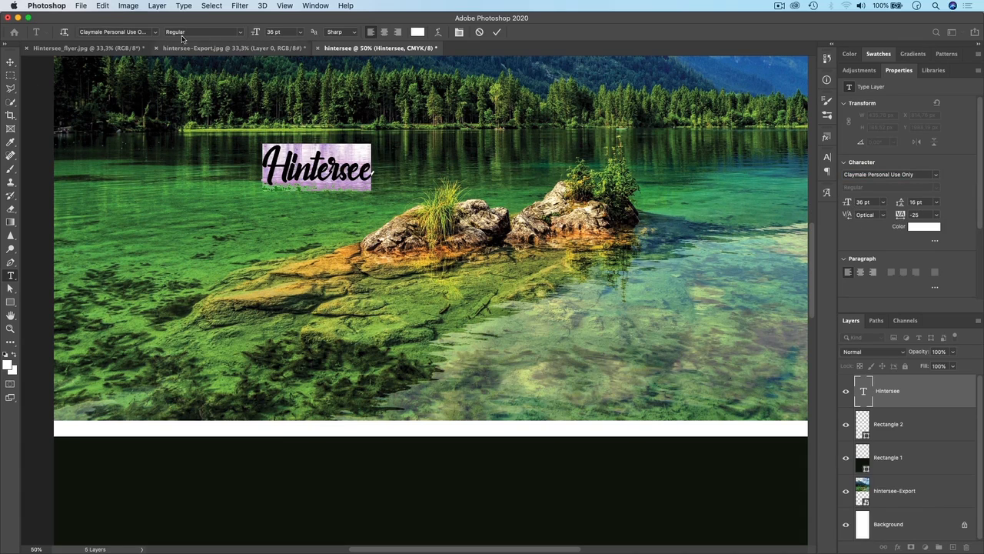
Increase the Hintersee title's font size to 71 pt and commit the text.
click(828, 157)
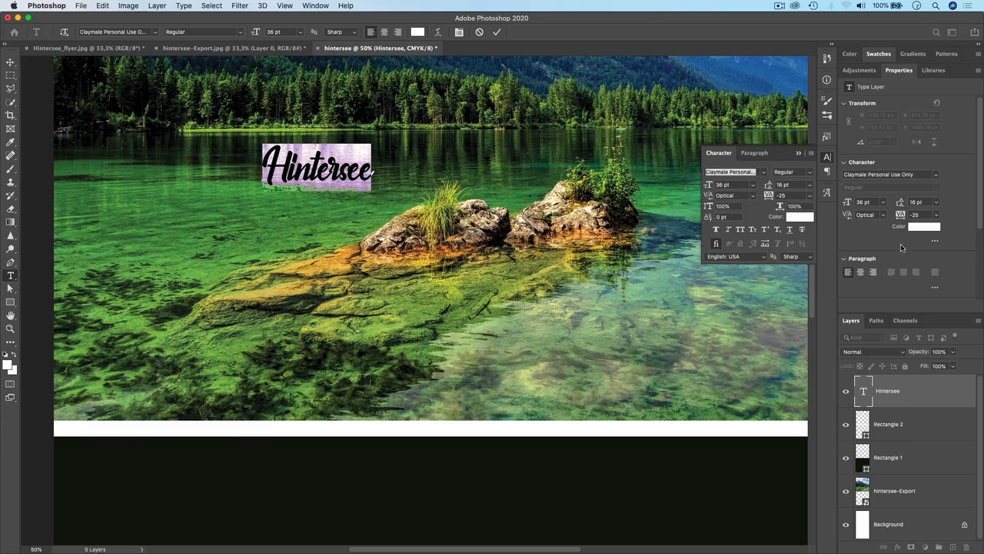
drag(707, 186, 719, 193)
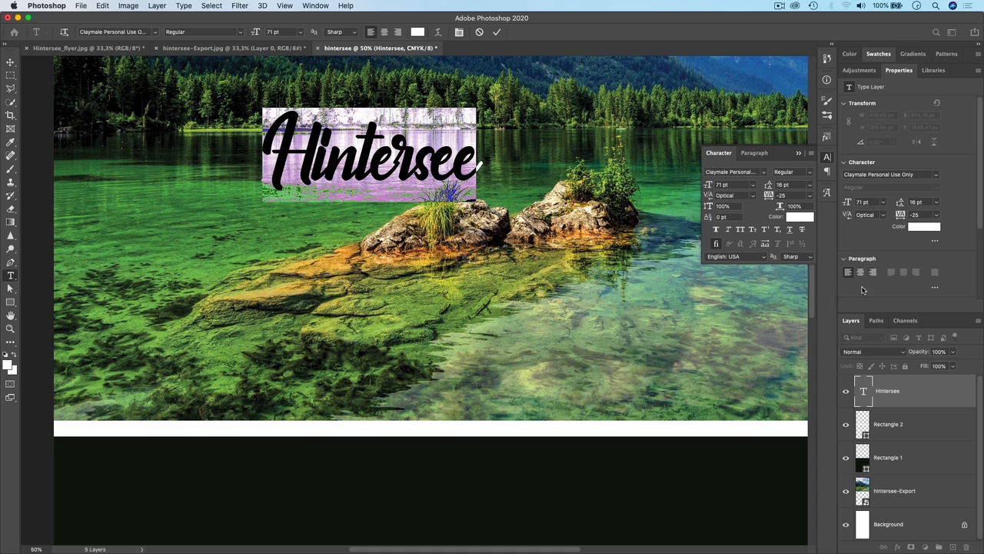
click(839, 293)
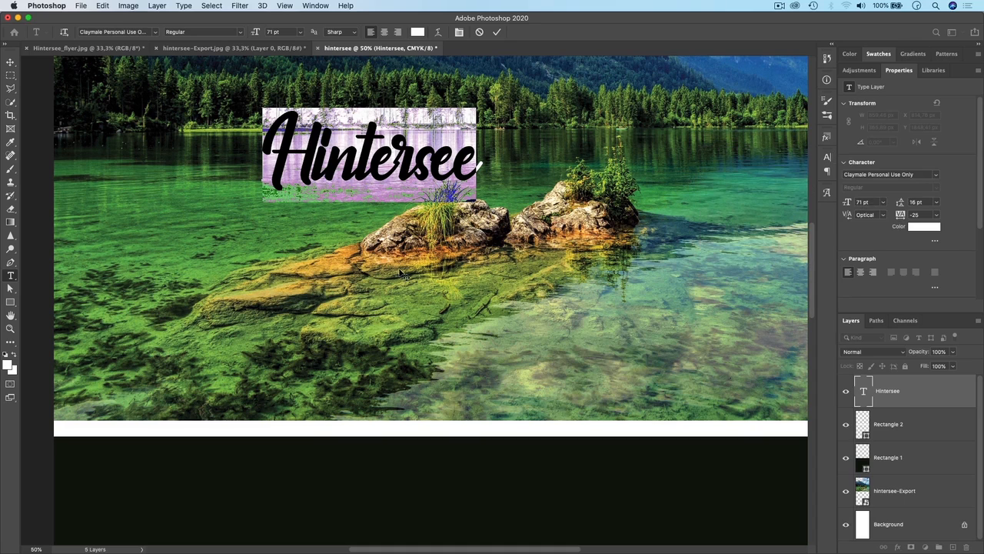
click(10, 63)
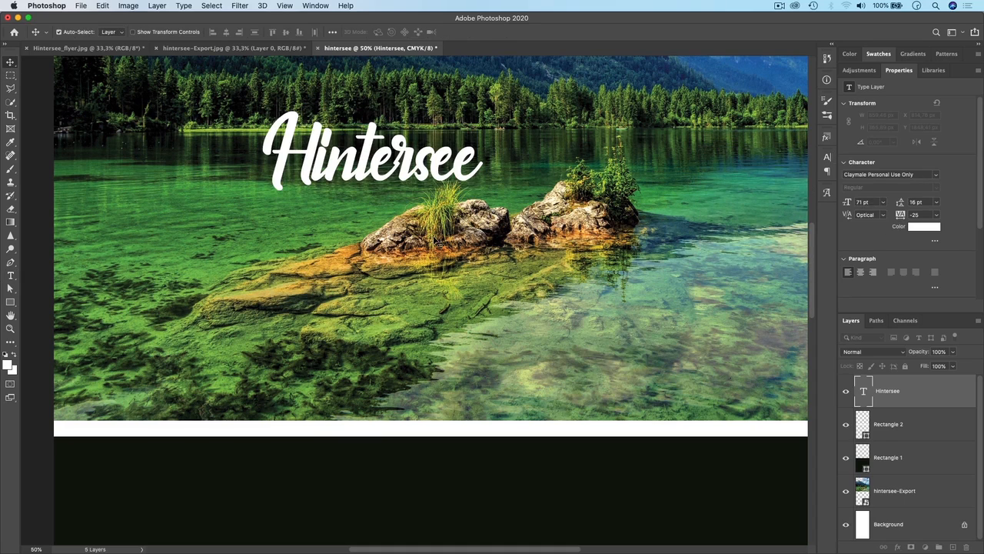
Move the Hintersee title down onto the shallow water just below the rocks.
key(super+minus)
key(super+minus)
key(super+minus)
key(super+plus)
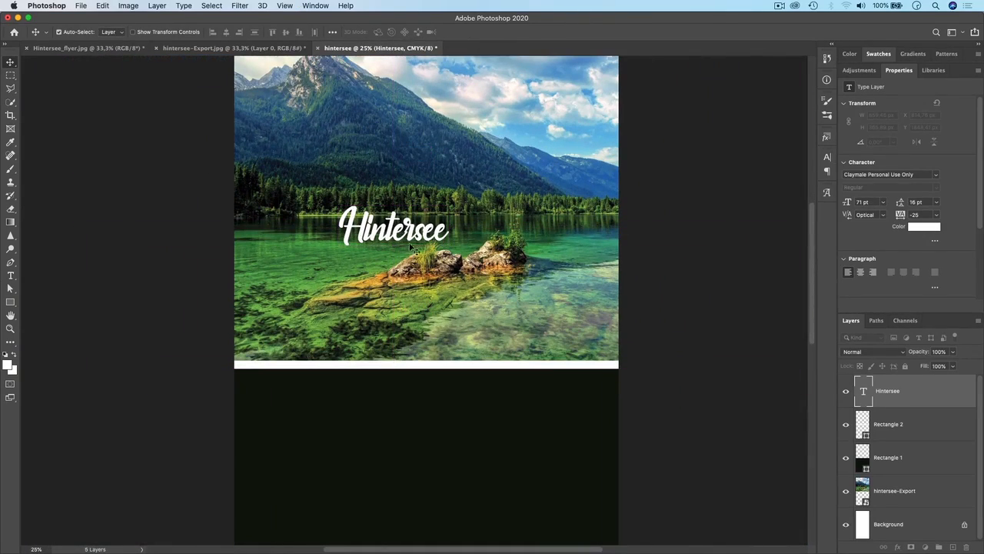
drag(411, 241, 435, 318)
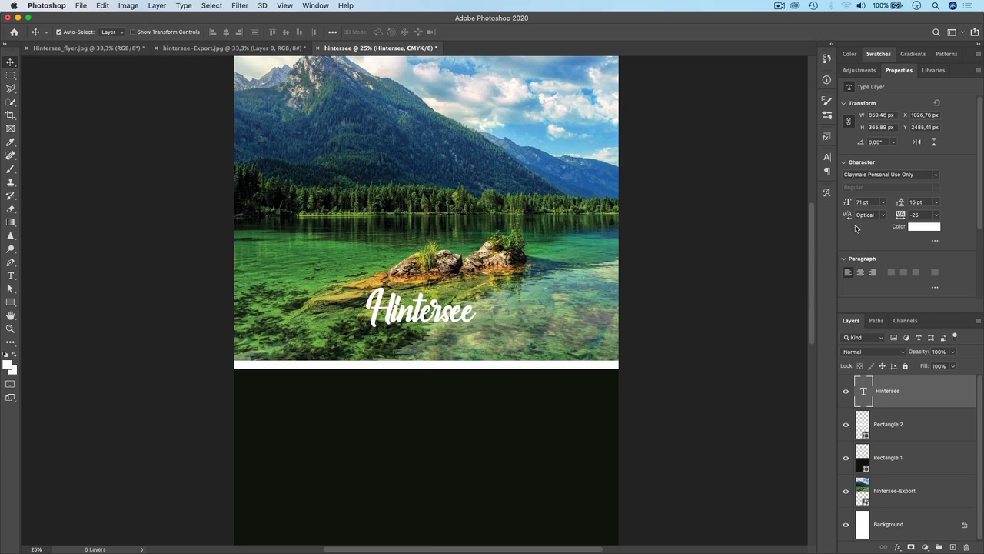
Set the Hintersee title's size to 103 pt and shift it left to roughly the middle of the flyer's width.
click(863, 202)
text(100)
key(Return)
key(Up)
key(Up)
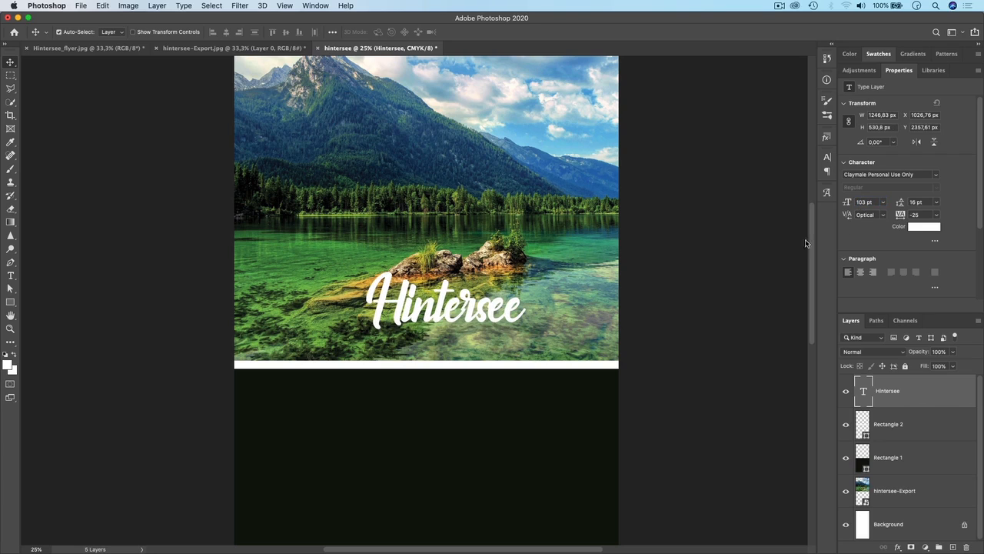
drag(445, 313, 416, 307)
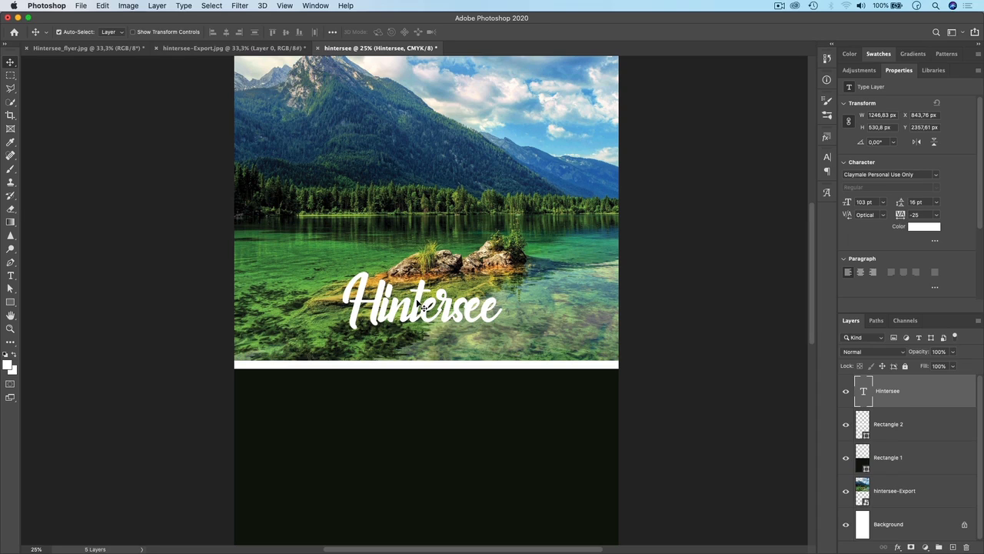
drag(424, 307, 423, 303)
Try duplicating the Hintersee title onto the dark block and delete the copy.
scroll(395, 227, down, 3)
scroll(395, 227, right, 1)
scroll(392, 238, down, 5)
scroll(392, 239, right, 1)
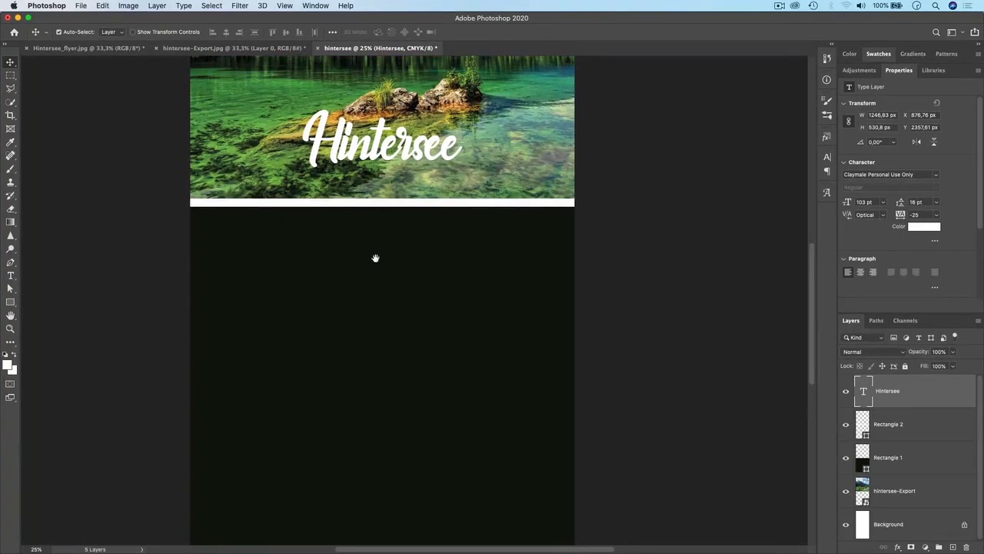
drag(375, 258, 378, 274)
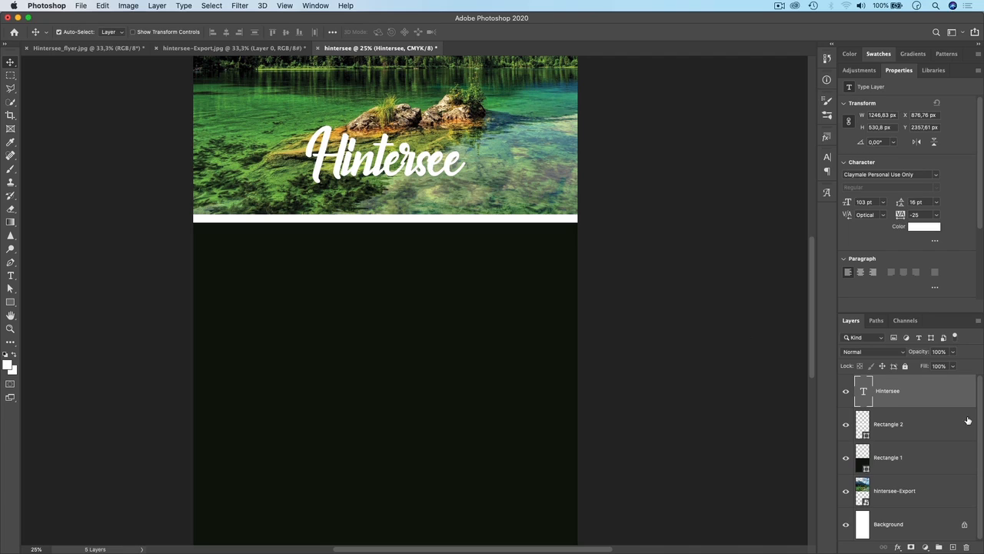
drag(927, 391, 954, 548)
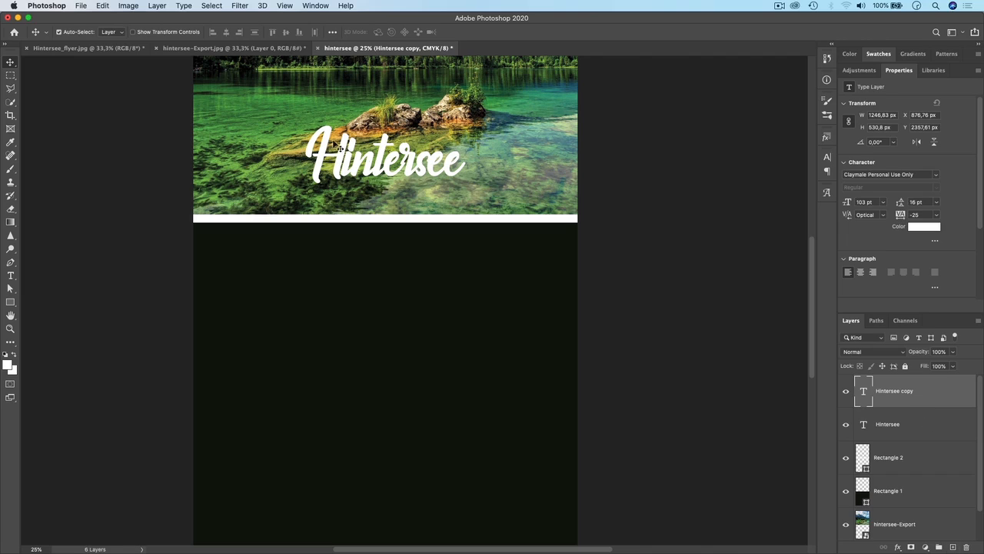
drag(374, 165, 376, 275)
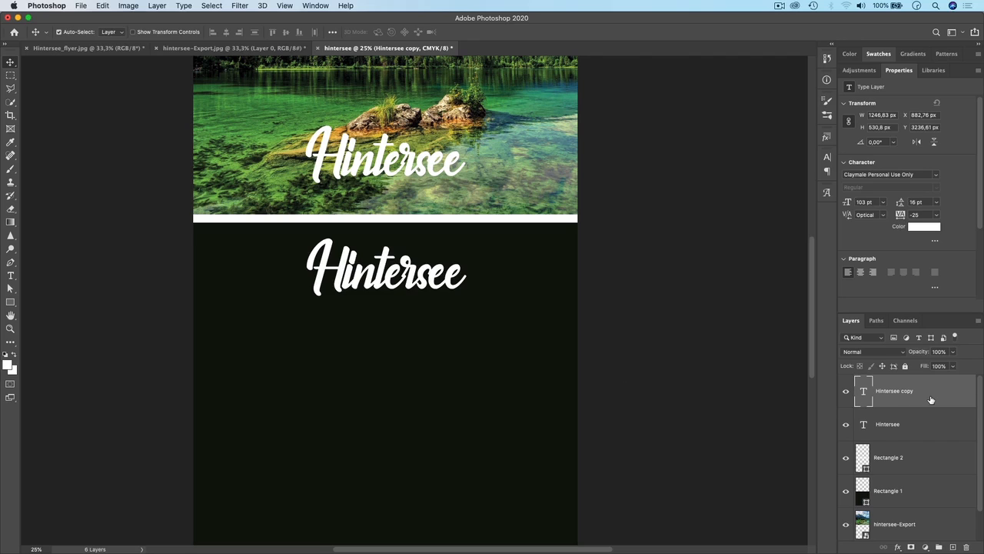
key(BackSpace)
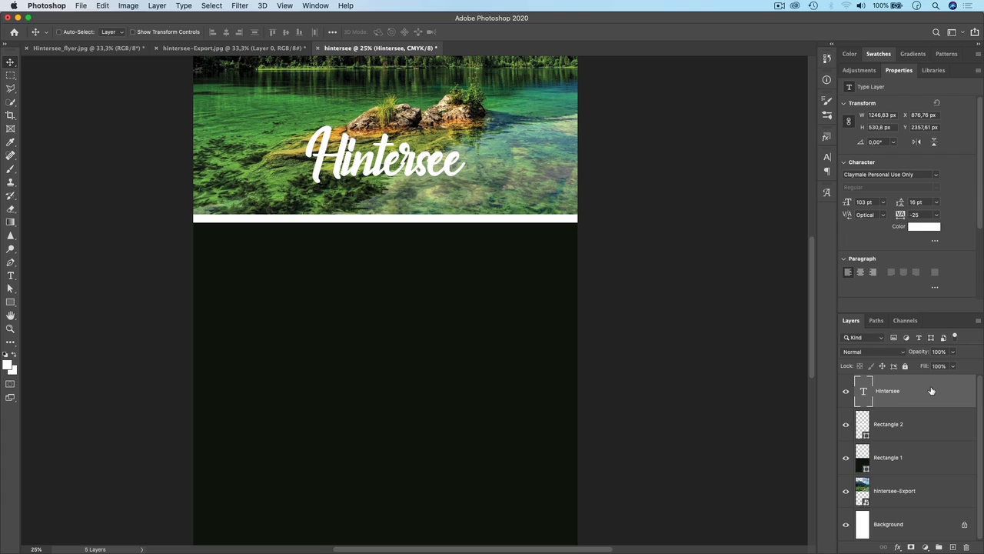
Duplicate the Hintersee title layer and move the copy straight down into the dark block below the white strip.
key(super+j)
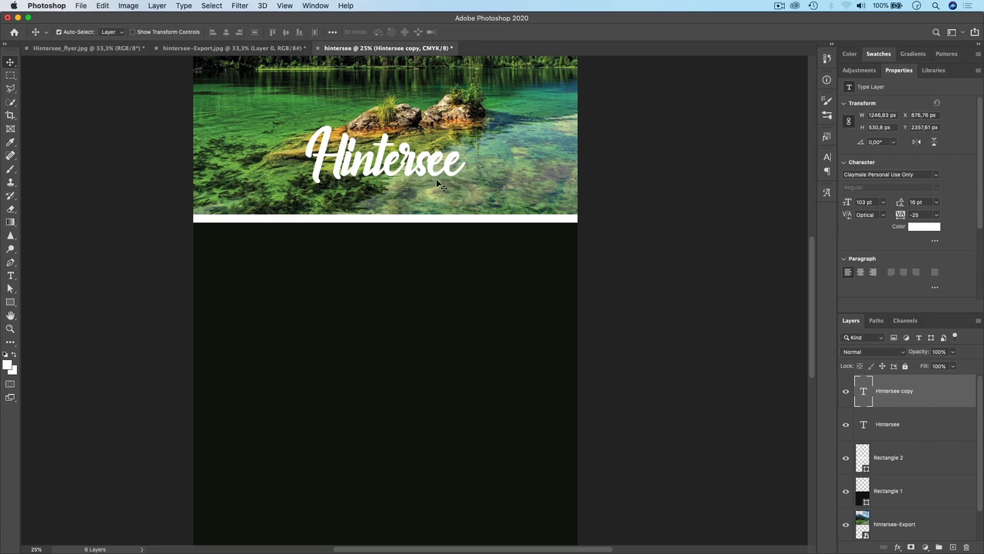
drag(431, 175, 437, 294)
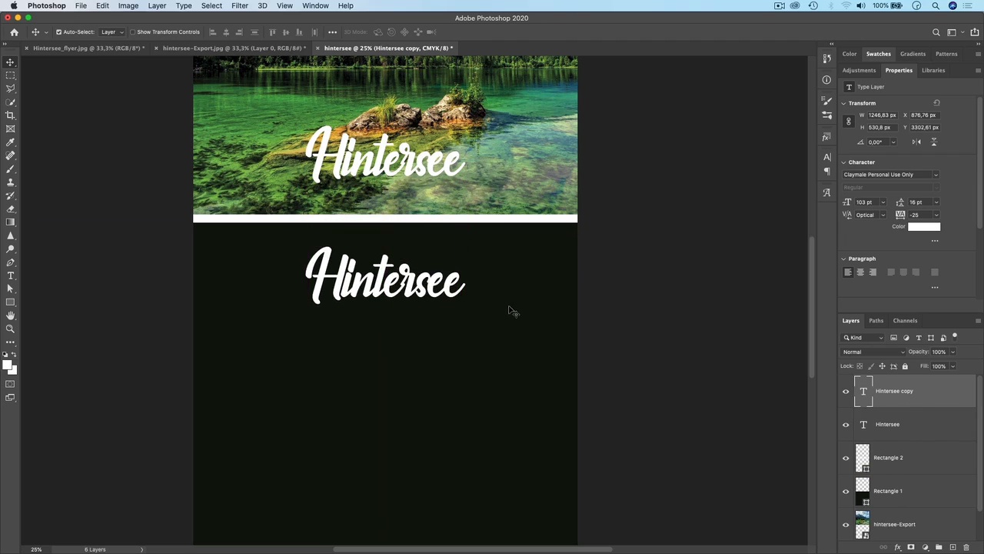
click(845, 392)
click(845, 391)
Replace the text of the copied title on the dark block with "Nature is Queen".
click(11, 275)
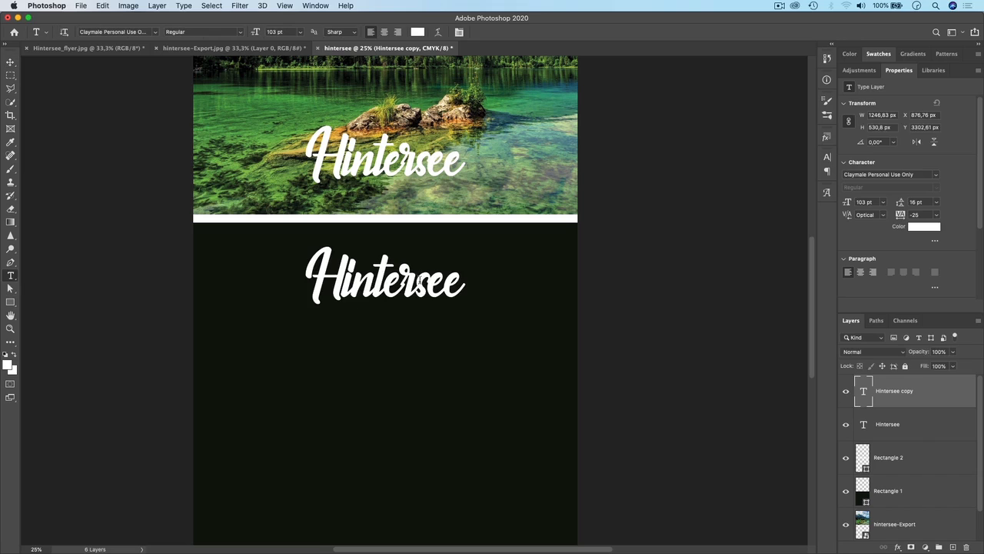
drag(456, 282, 313, 283)
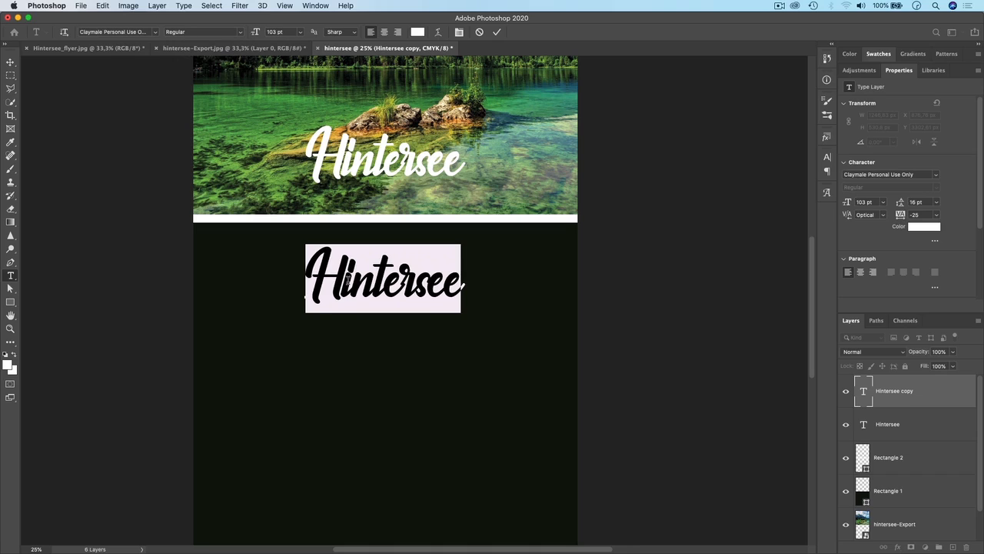
text(Na)
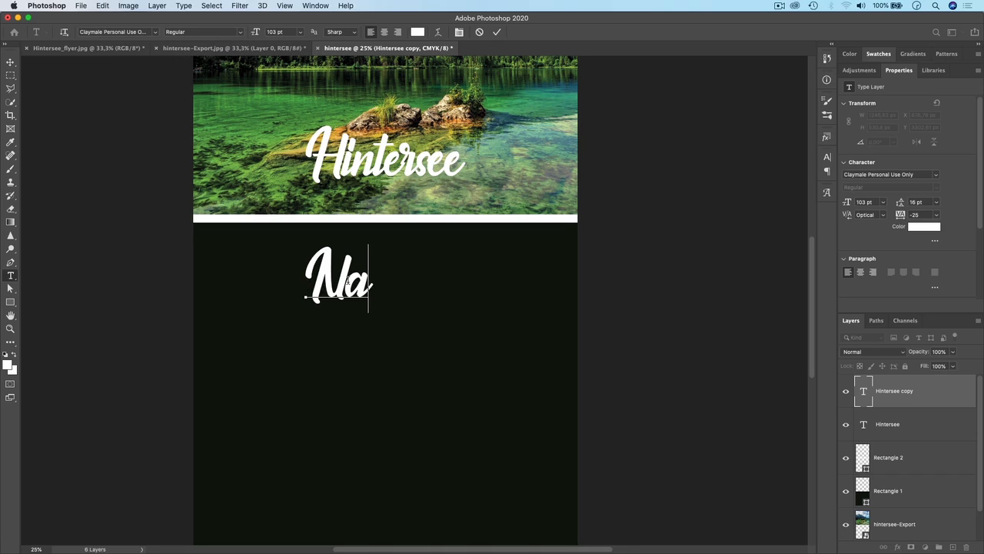
text(ture)
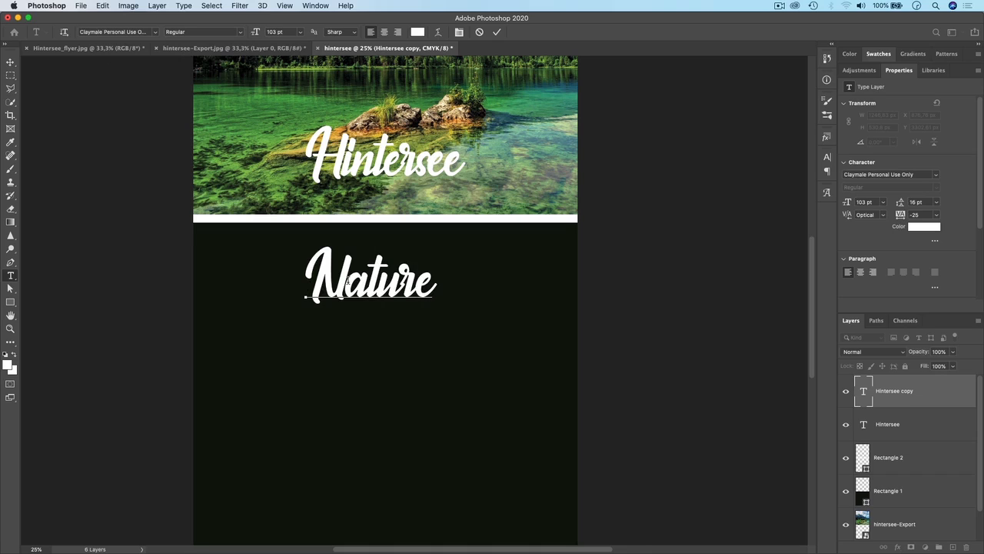
text( is Q)
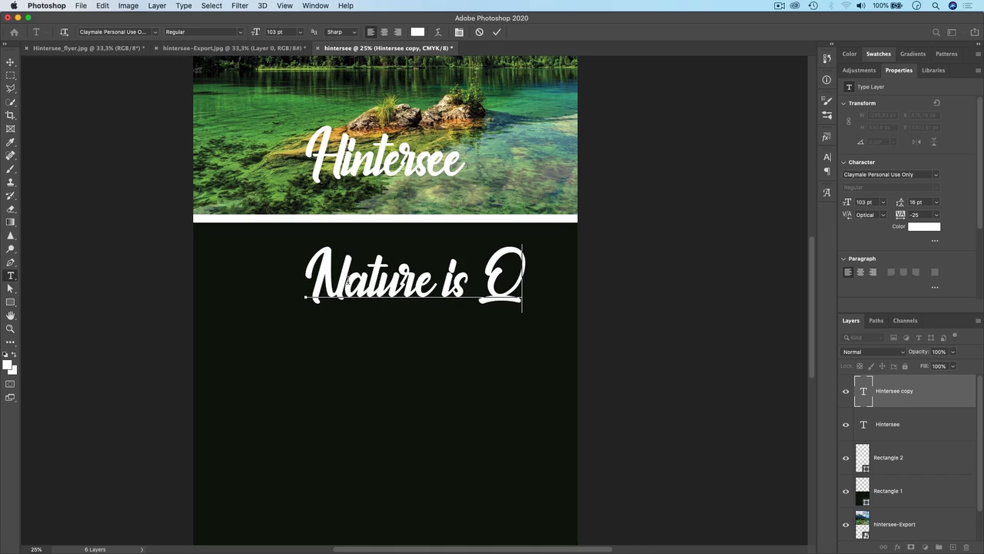
text(uee)
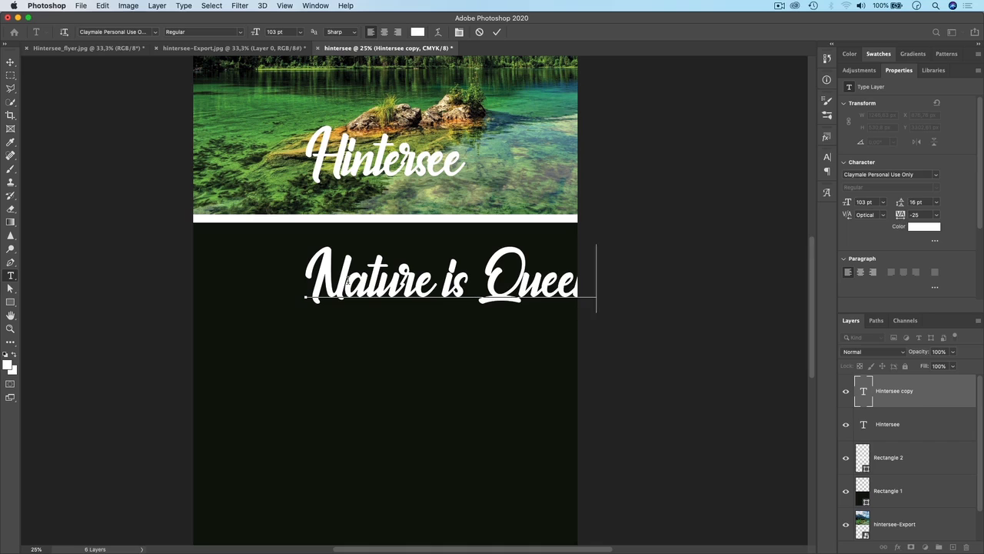
Change the slogan on the dark block to read "Where nature is Queen".
click(316, 284)
text(W)
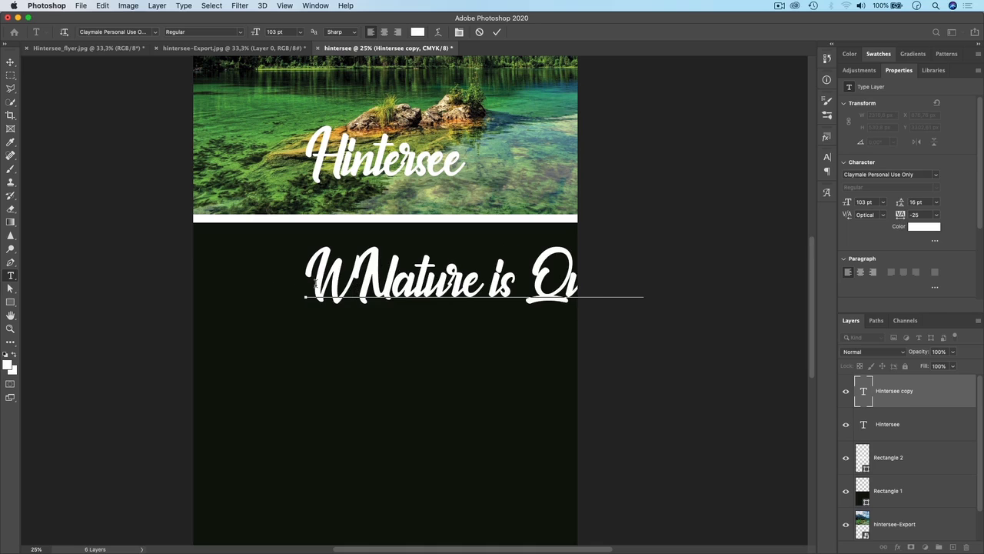
text(hen)
key(BackSpace)
text(re)
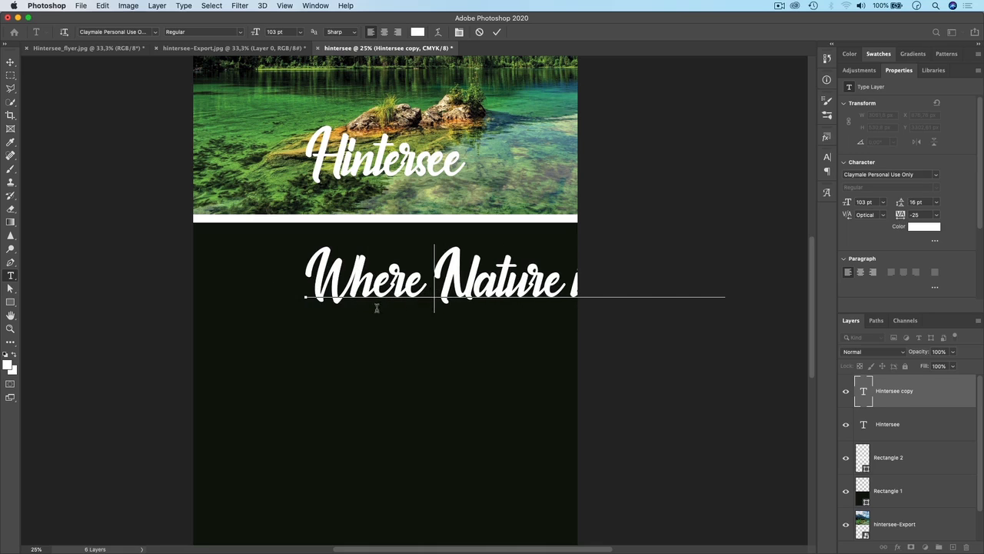
drag(475, 281, 450, 282)
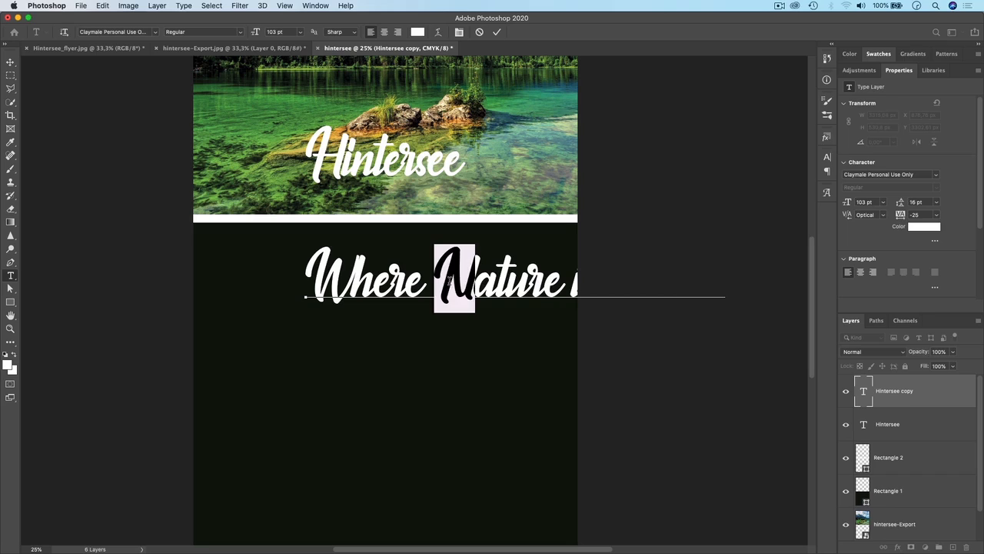
text(n)
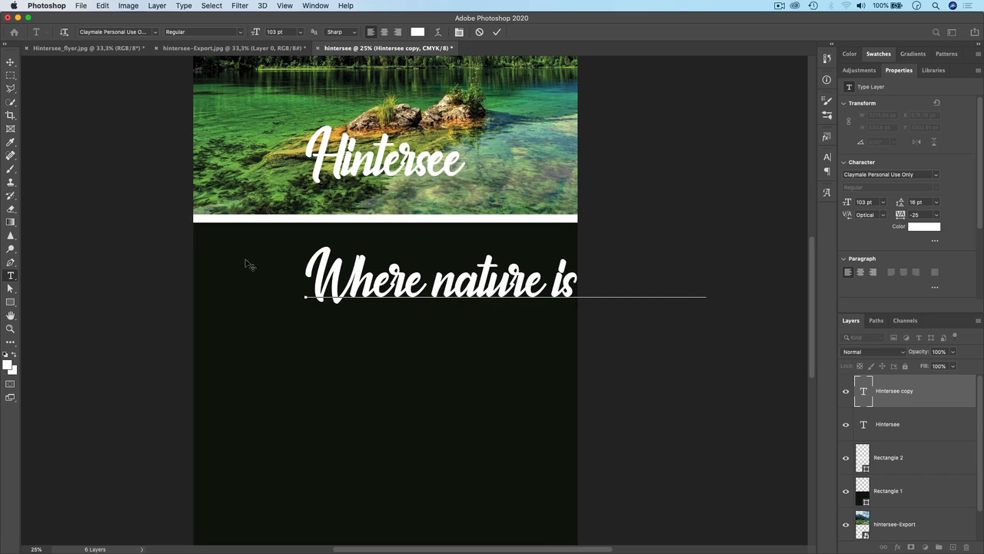
click(12, 63)
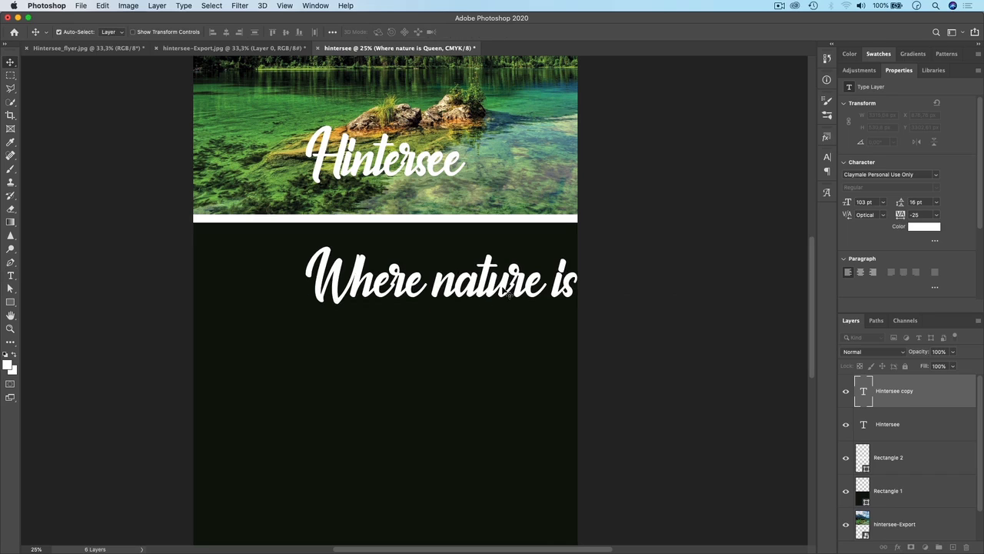
Reduce the slogan "Where nature is Queen" to 57 pt and center it across the dark block, just below the white strip.
drag(506, 287, 421, 286)
drag(847, 203, 823, 206)
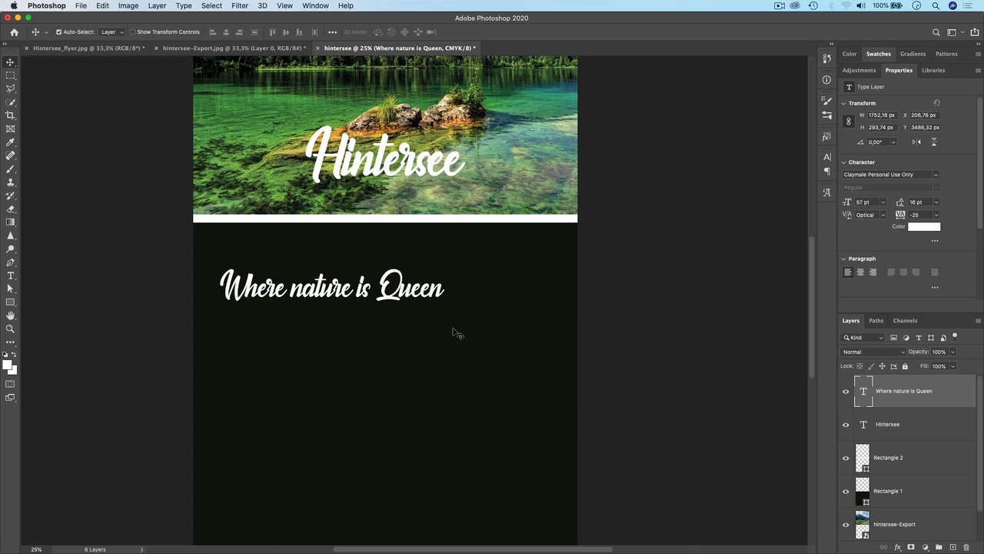
drag(343, 294, 389, 273)
scroll(431, 303, down, 5)
scroll(431, 303, up, 5)
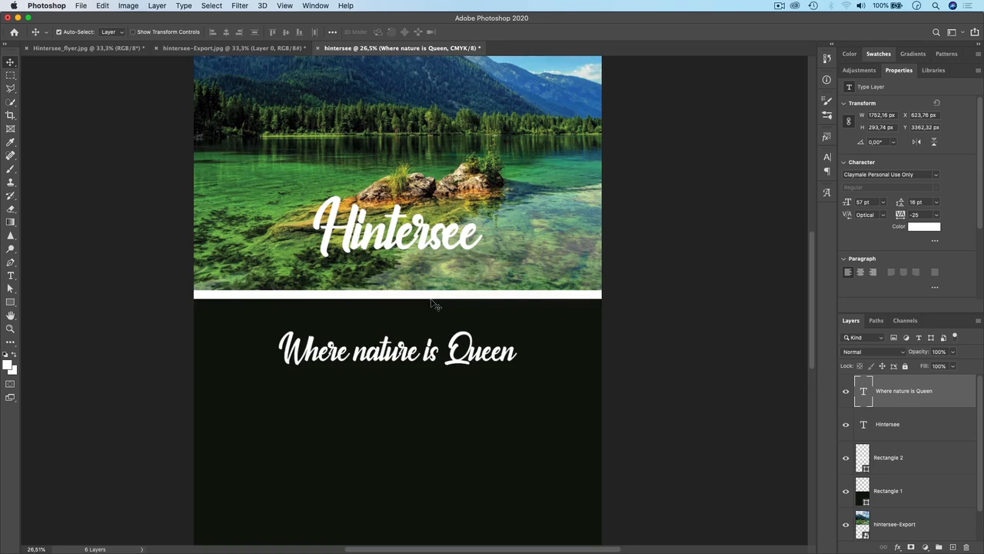
drag(424, 330, 411, 275)
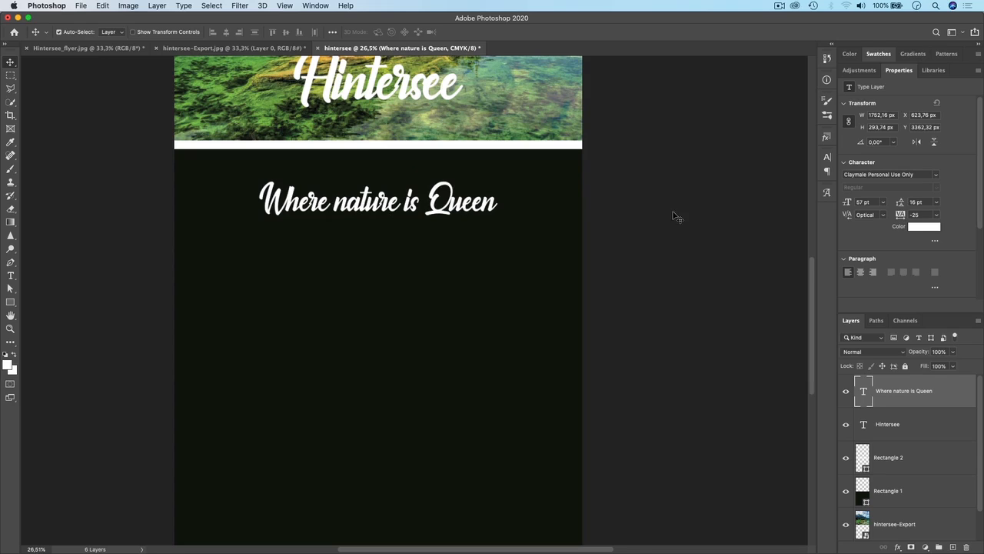
Try a different tracking on the slogan and set it back to -25.
mouse_move(901, 215)
mouse_down()
mouse_move(917, 219)
mouse_move(889, 220)
mouse_up()
click(919, 215)
text(-25)
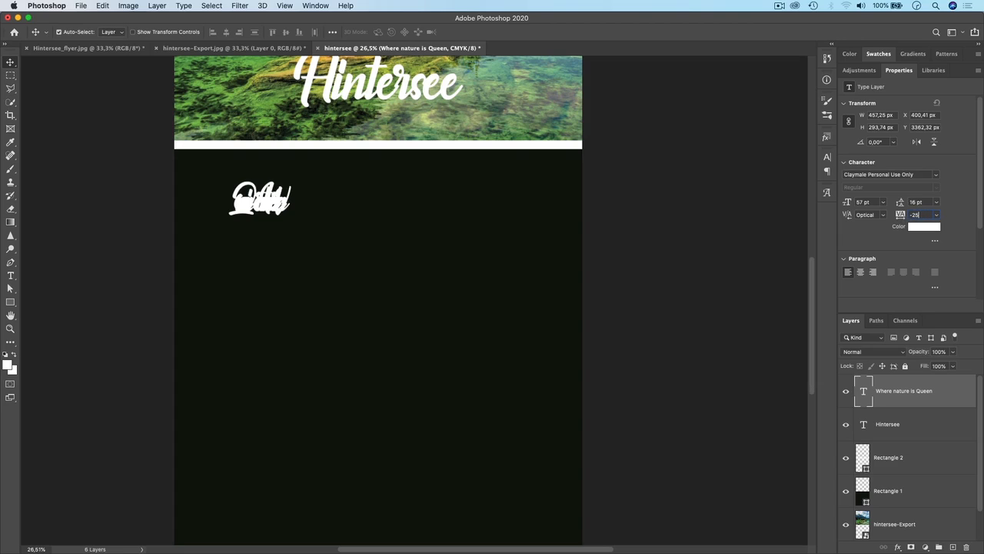
key(Return)
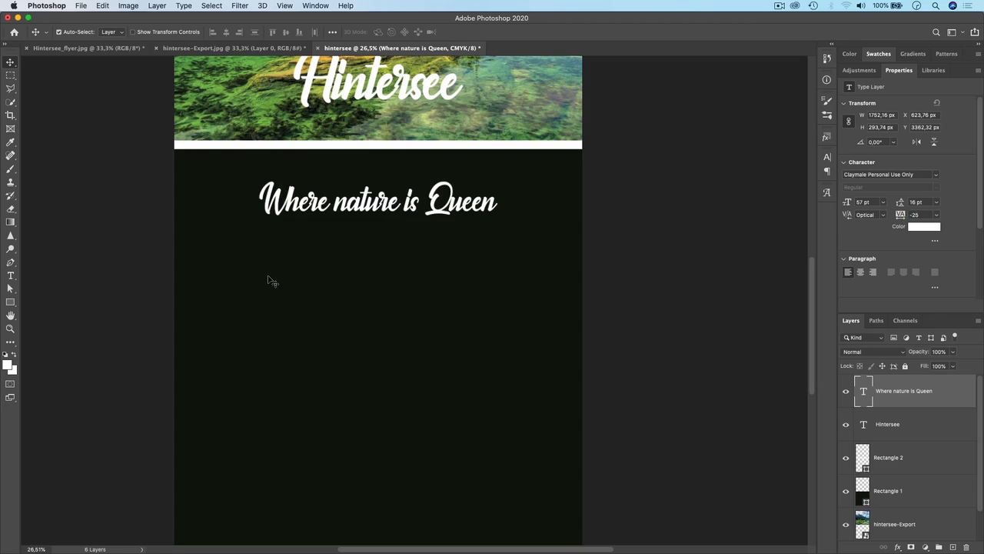
Try the Montserrat Medium font on the slogan and undo the font change.
scroll(389, 256, up, 2)
scroll(389, 256, down, 3)
scroll(389, 256, down, 2)
scroll(389, 256, up, 1)
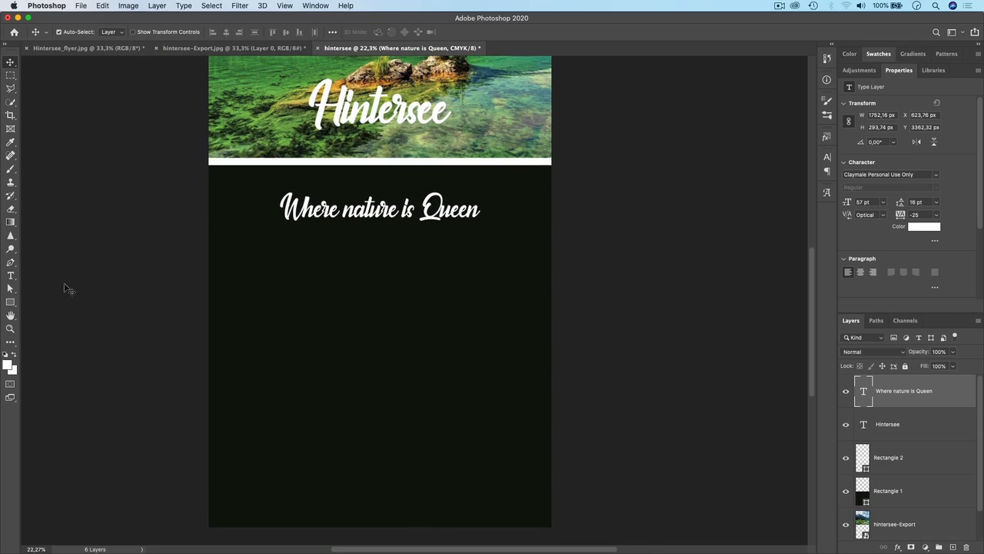
click(10, 277)
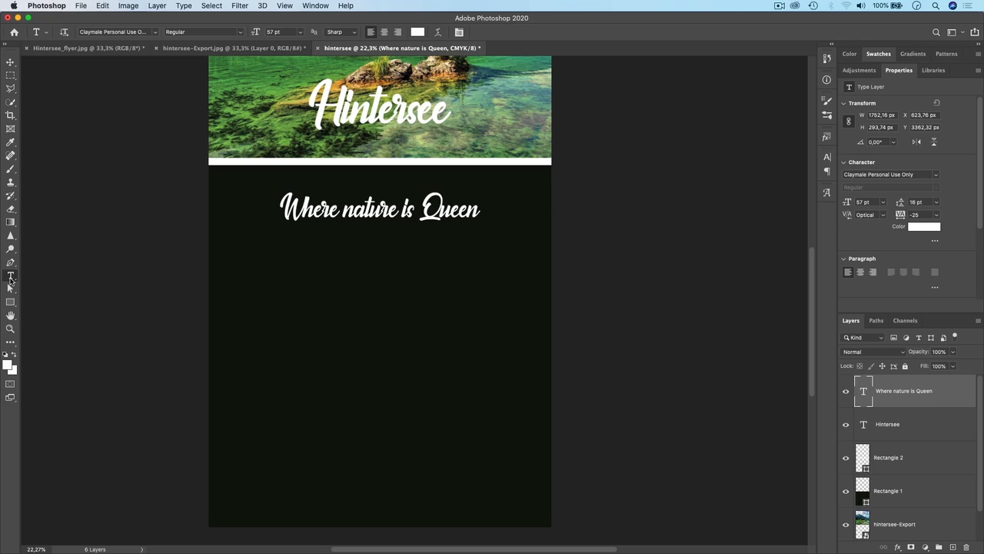
click(110, 31)
text(mon)
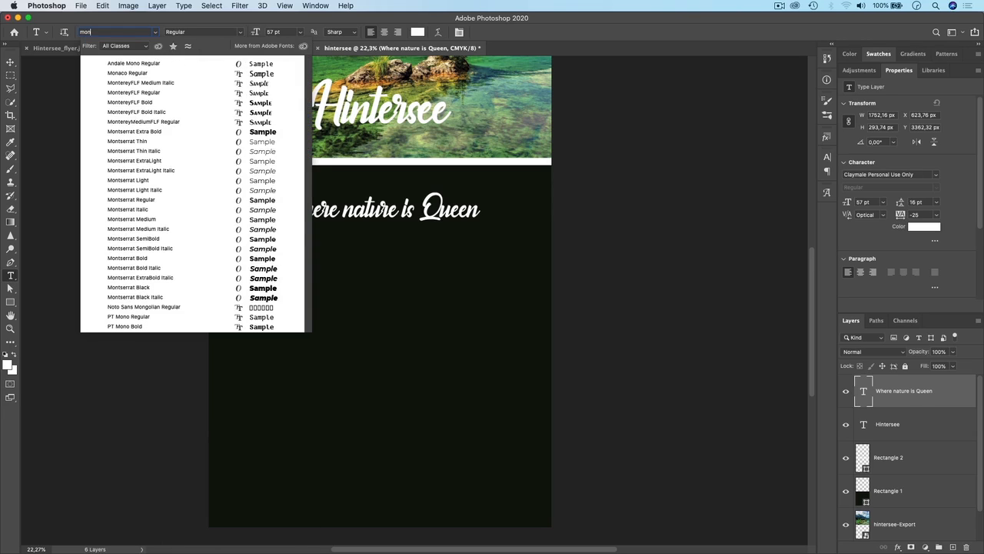
text(tserrat)
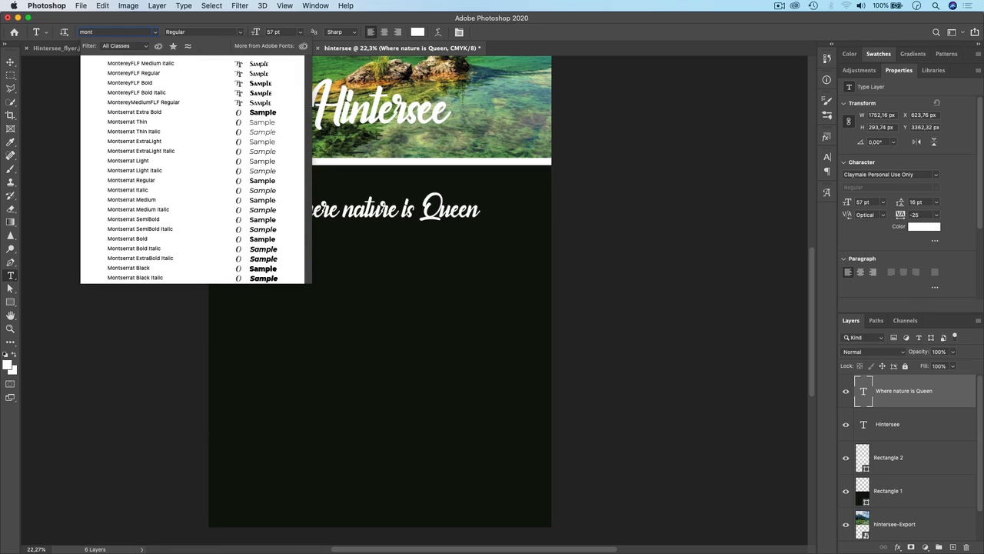
click(153, 199)
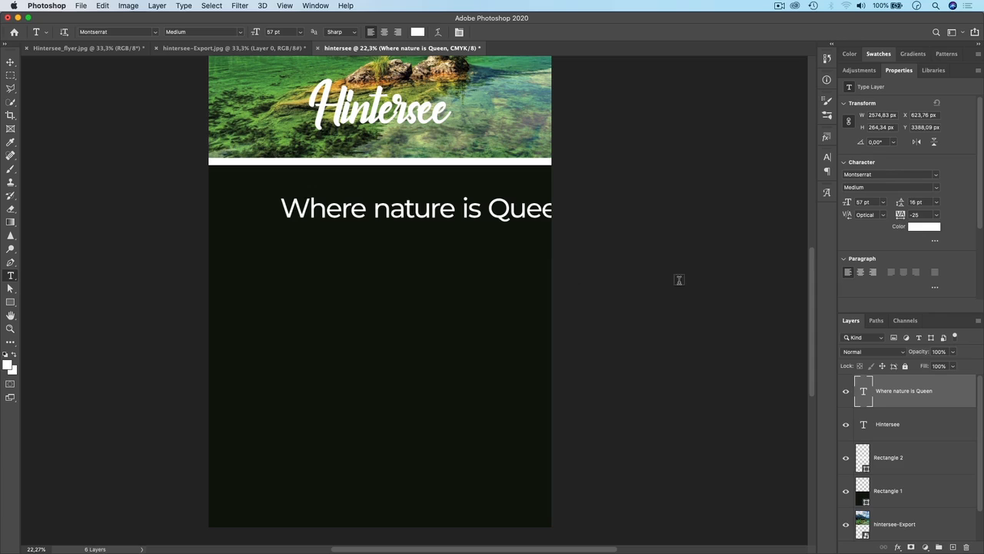
click(10, 62)
key(super+z)
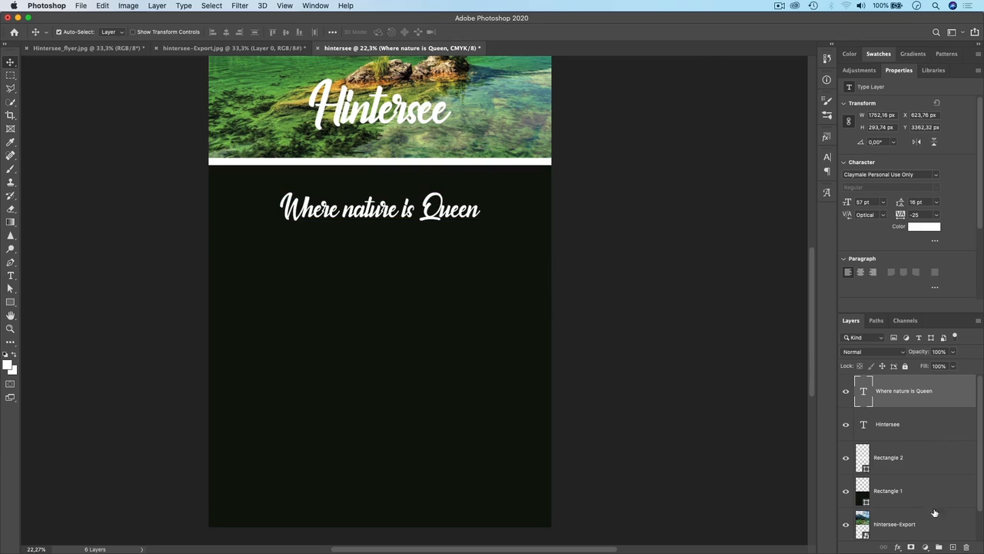
Deselect the slogan layer and set the Type tool to Montserrat Regular at 9 pt for new text.
click(650, 387)
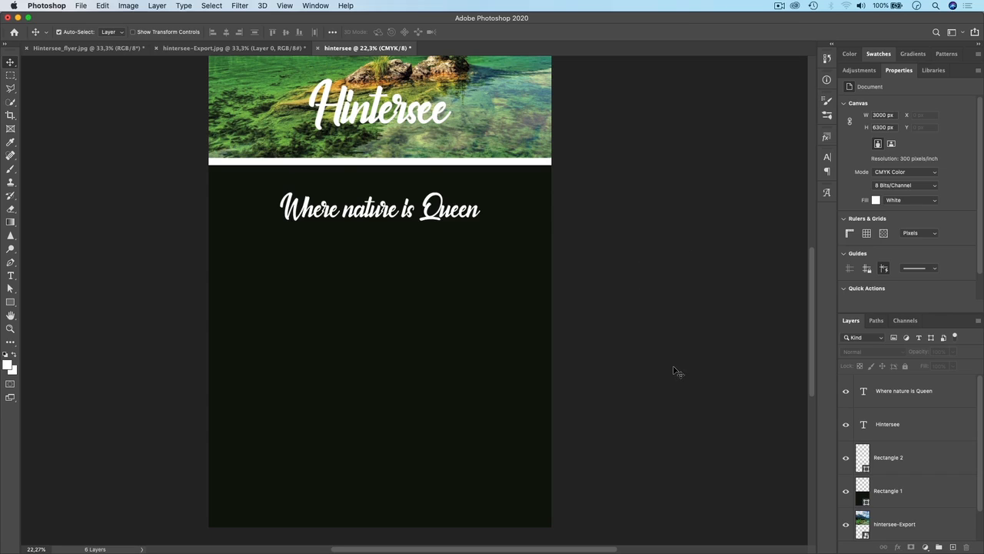
click(11, 275)
click(110, 31)
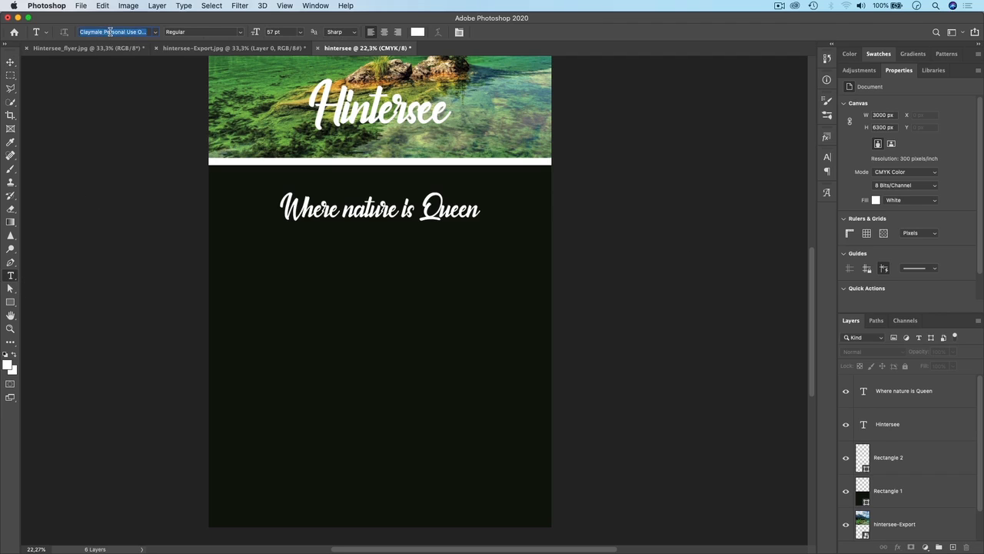
text(monser)
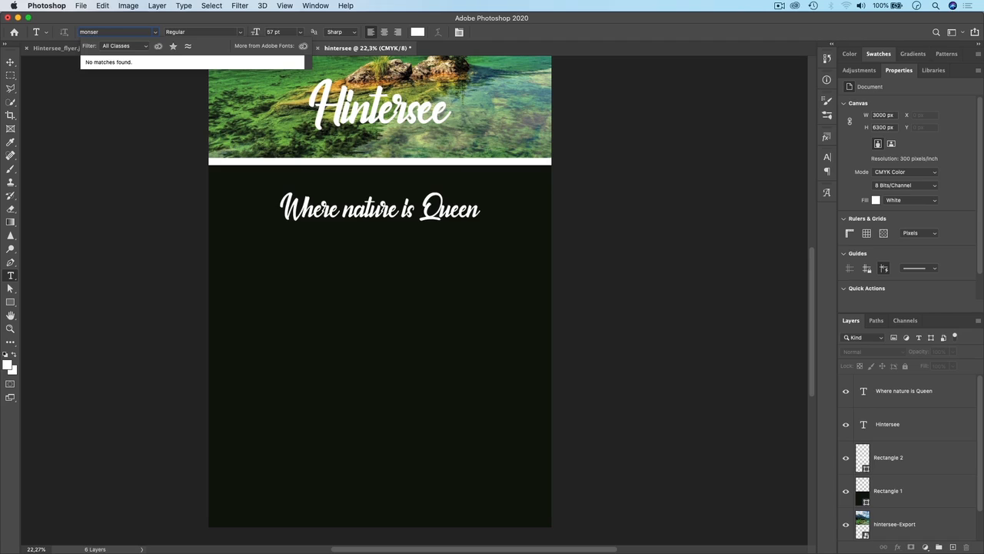
key(BackSpace)
key(BackSpace)
key(BackSpace)
text(t)
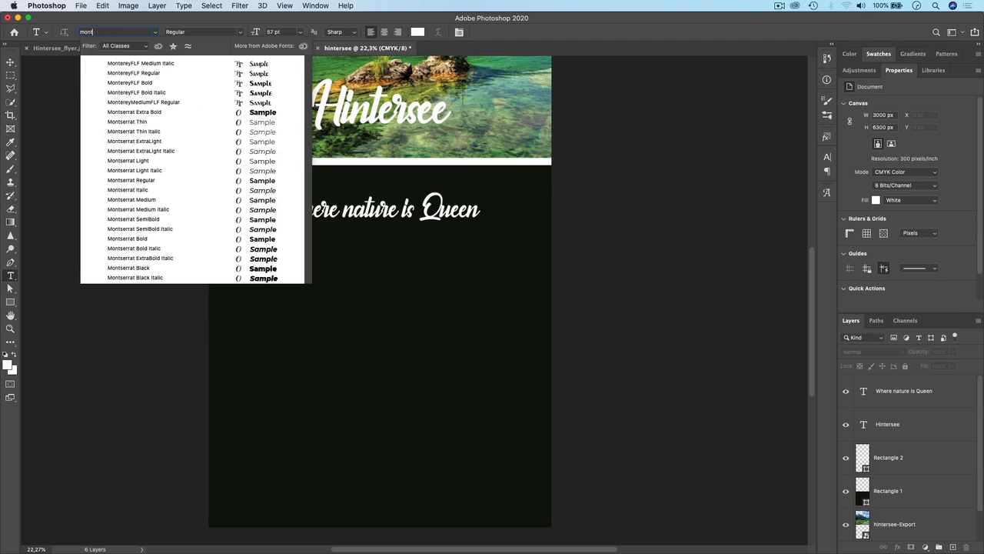
click(129, 179)
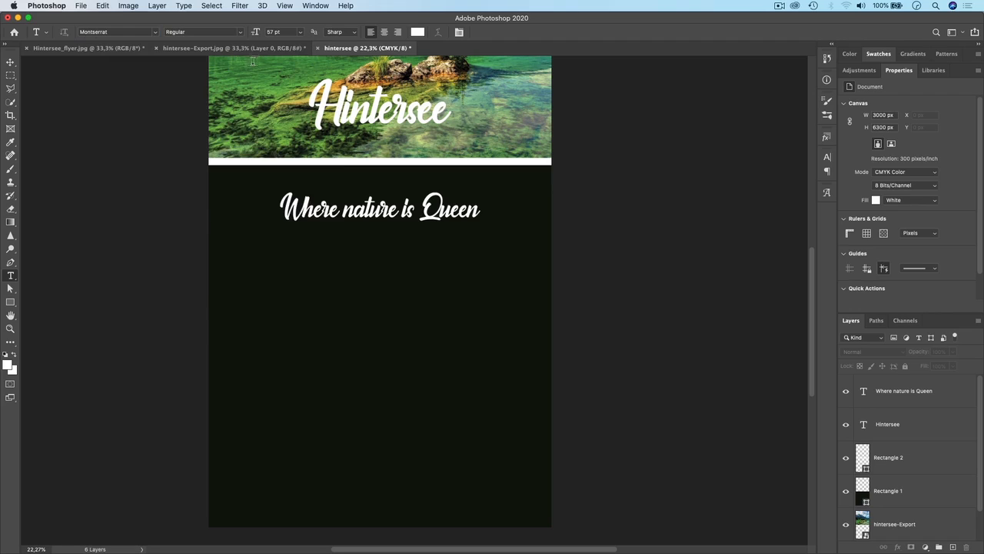
click(302, 32)
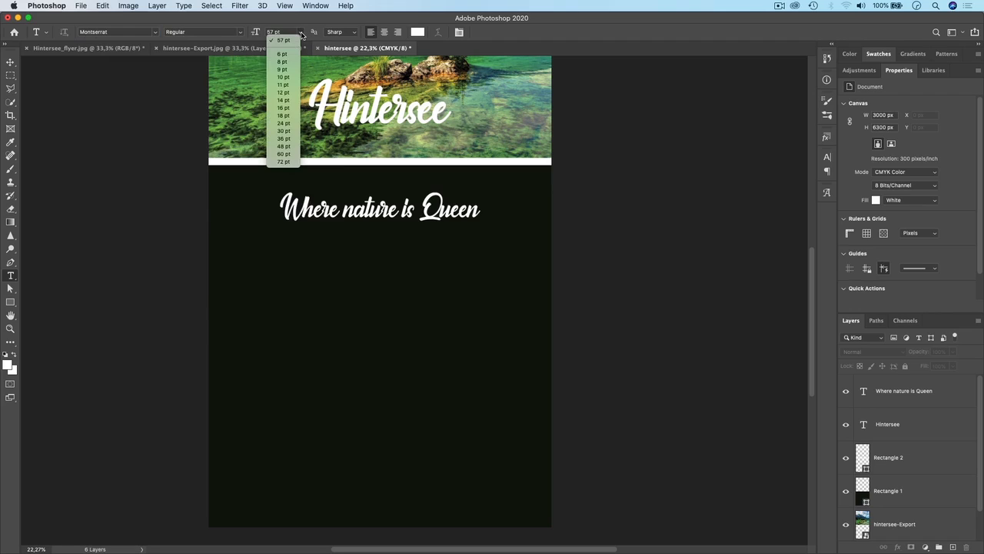
click(283, 69)
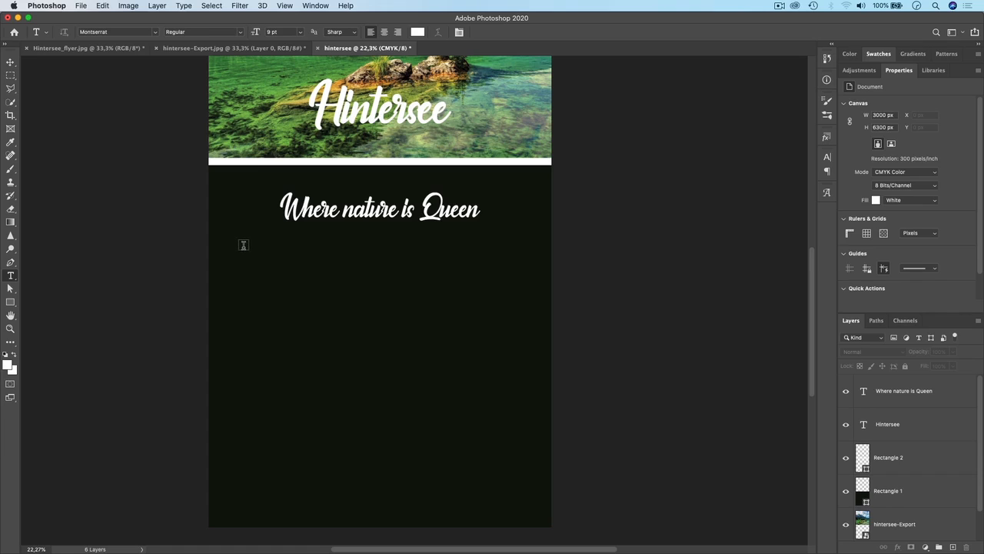
Add a Lorem ipsum text box about 2416 by 2208 px below the slogan, with 15 pt text and 24 pt leading.
drag(243, 245, 518, 494)
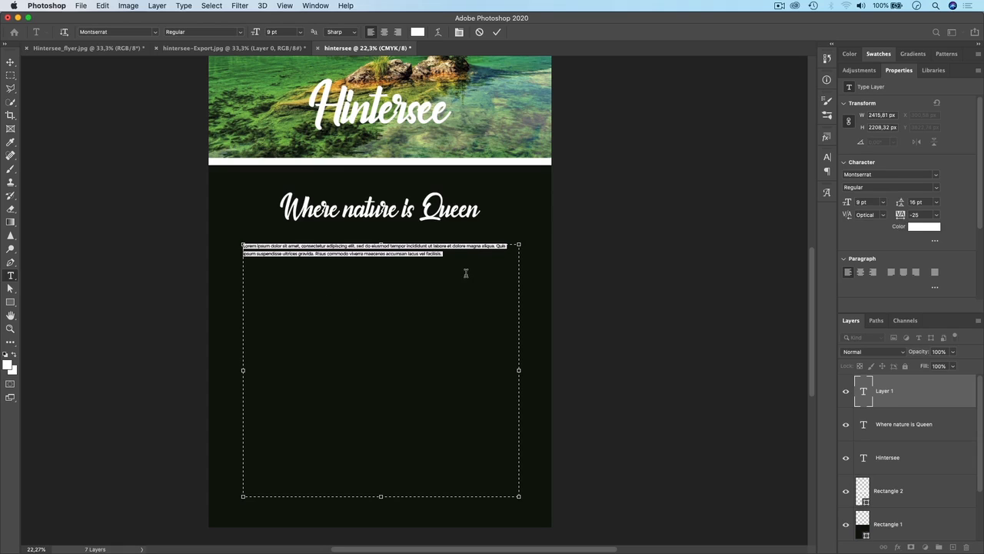
click(446, 254)
drag(445, 254, 238, 246)
drag(254, 37, 256, 35)
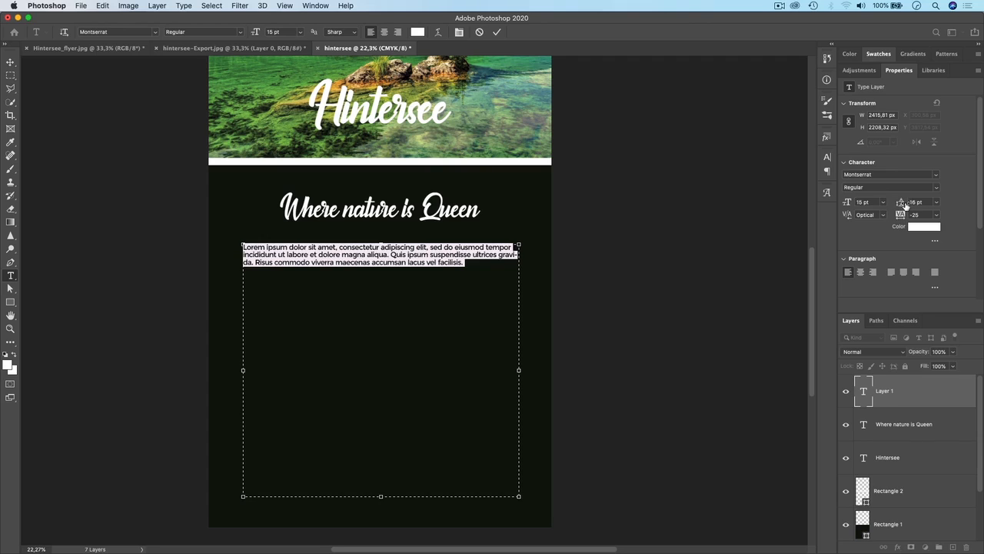
drag(900, 203, 904, 204)
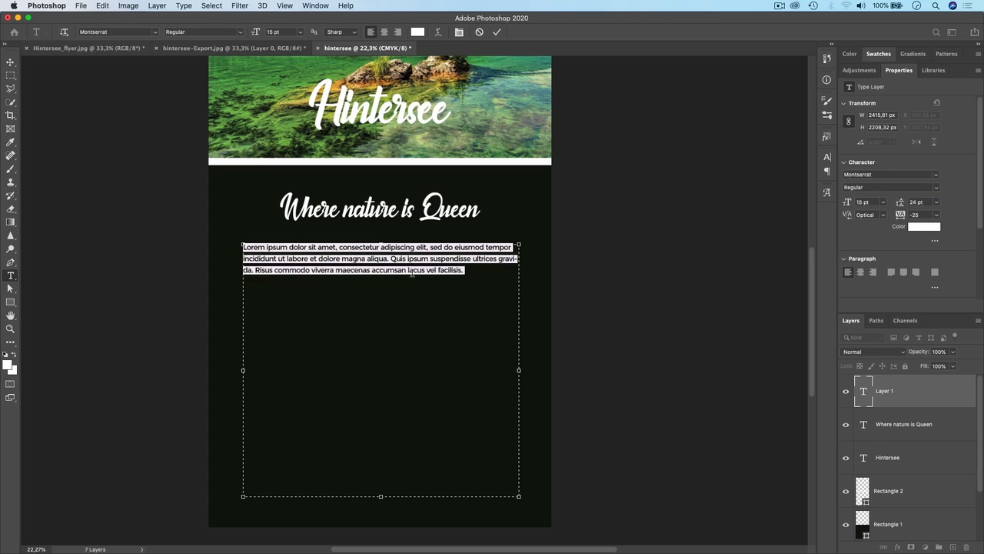
click(9, 64)
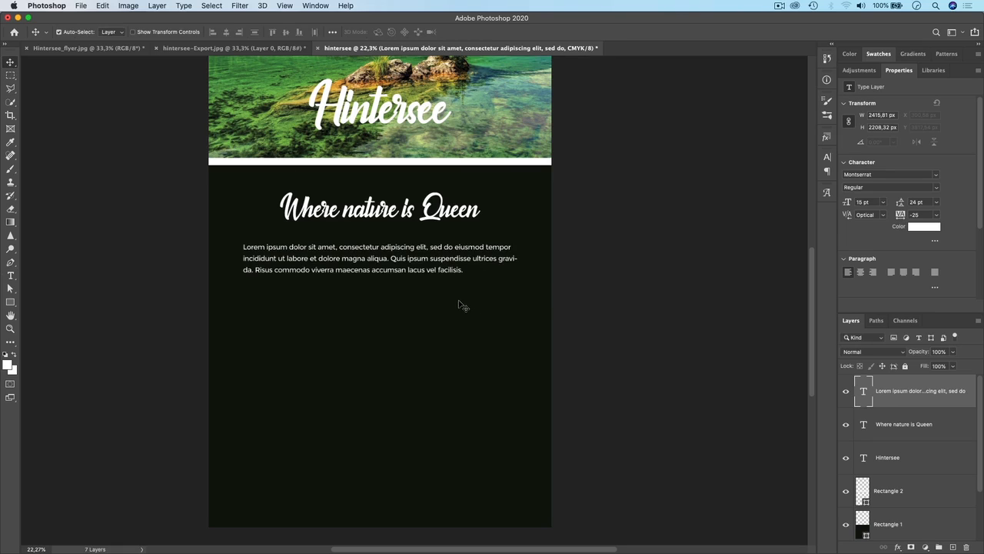
Set the Lorem ipsum paragraph's font size to 18 pt and its leading to 28 pt.
scroll(441, 225, up, 8)
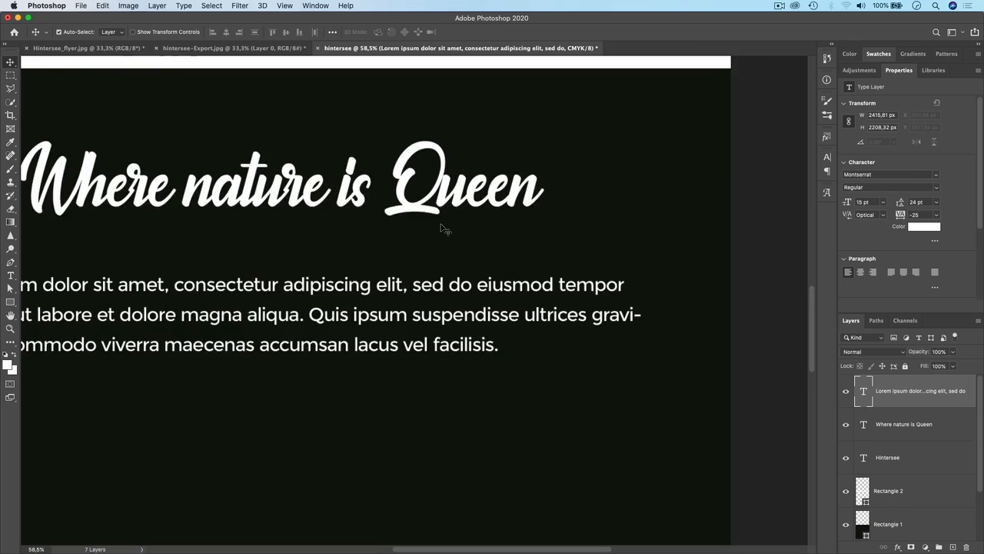
scroll(441, 225, down, 9)
scroll(441, 225, up, 2)
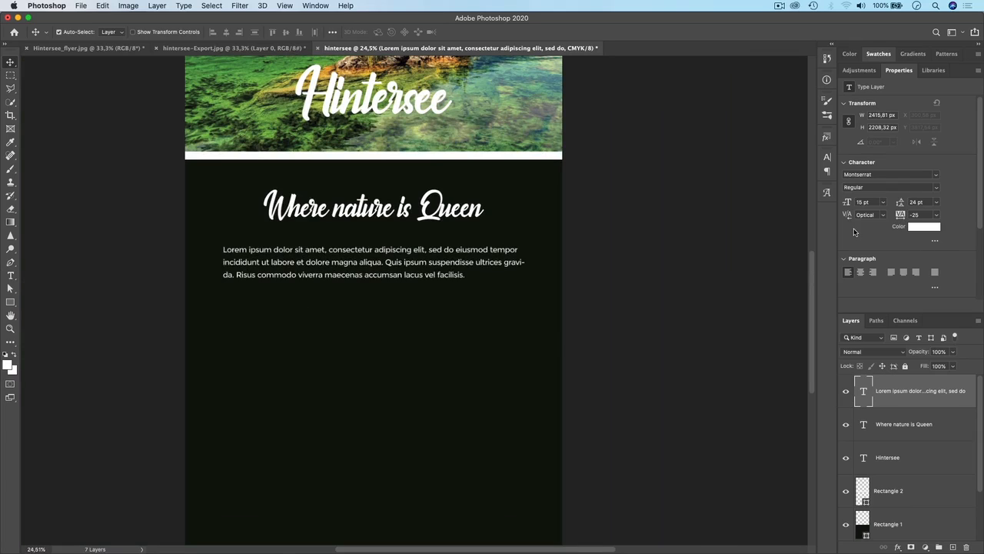
drag(846, 204, 849, 204)
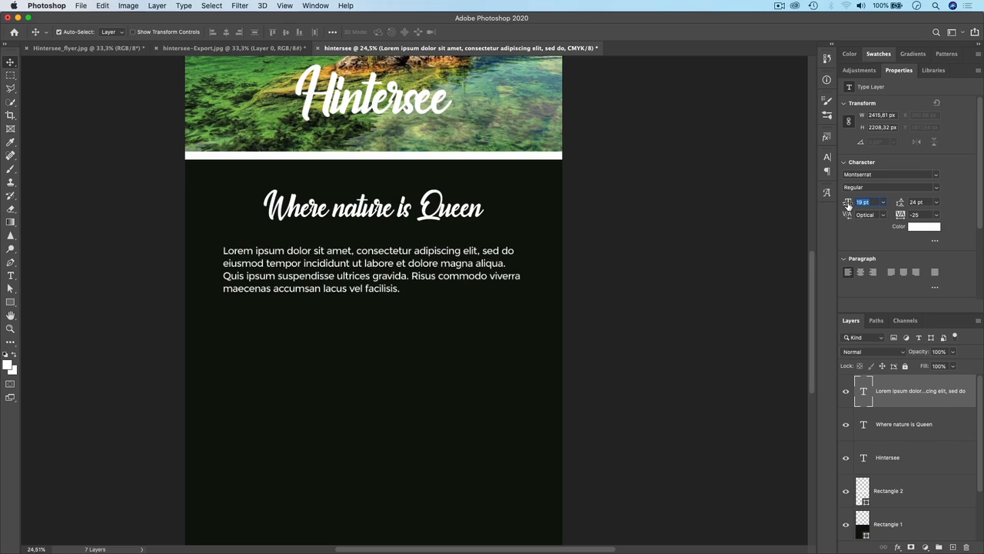
drag(848, 204, 849, 203)
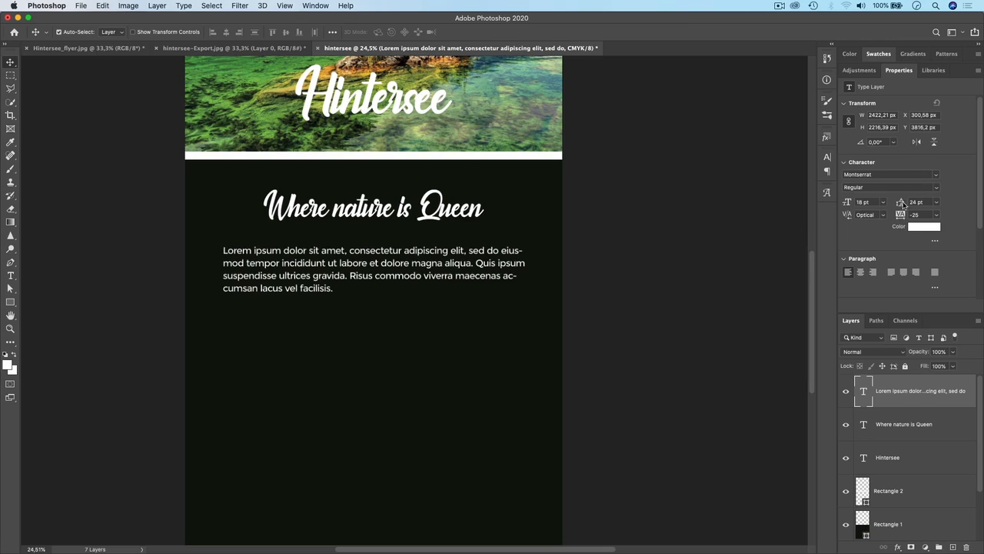
drag(900, 203, 901, 206)
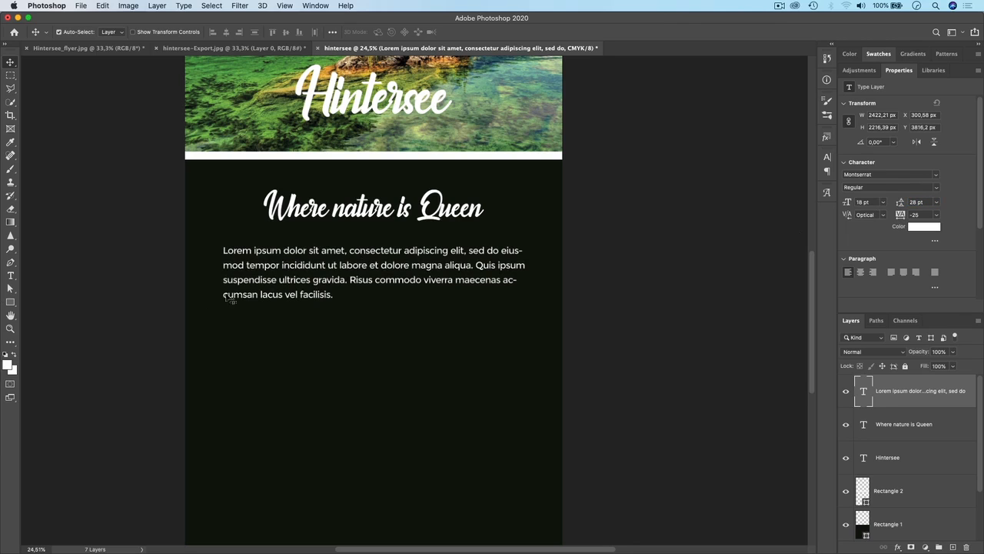
Copy the Lorem ipsum paragraph and paste a duplicate at its end inside the same text box.
scroll(311, 294, down, 3)
scroll(310, 294, up, 2)
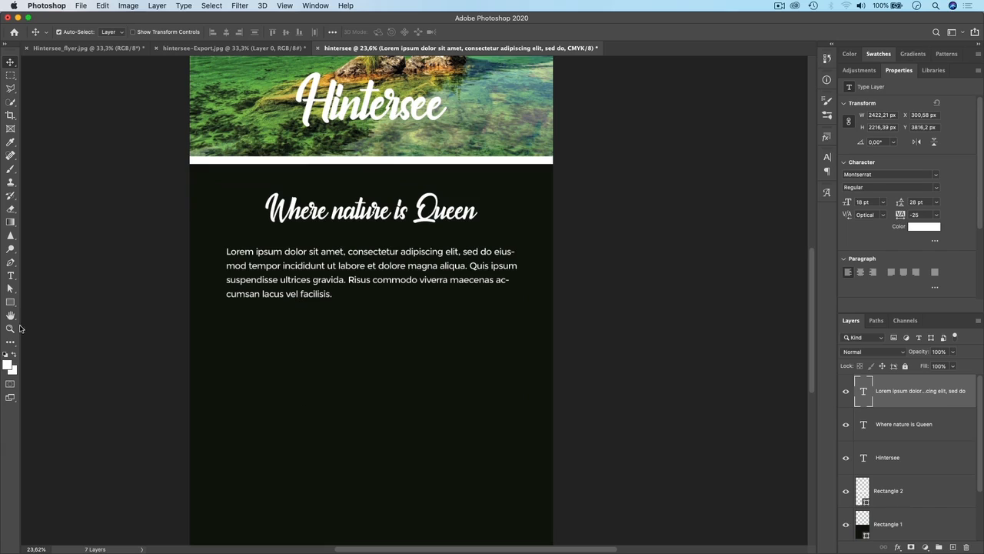
click(10, 275)
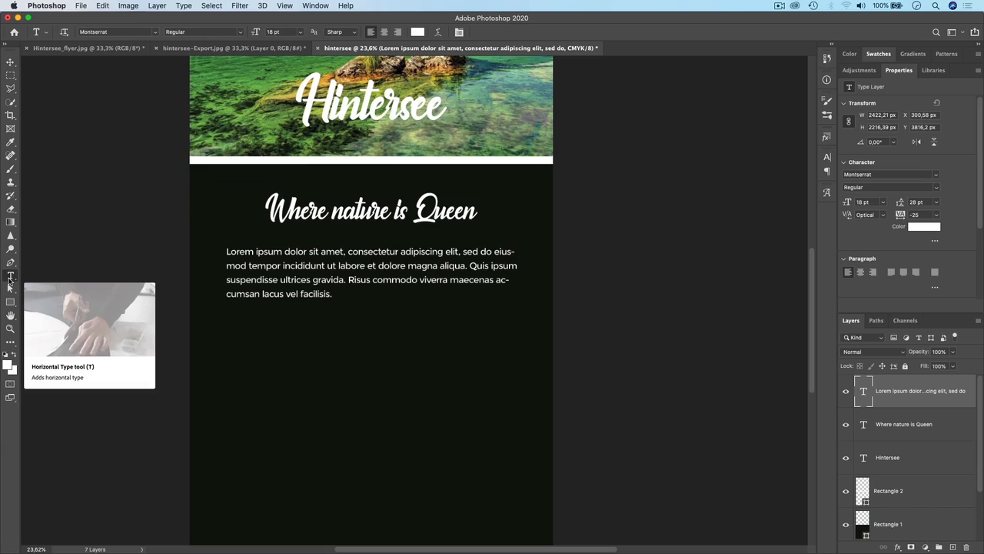
click(283, 266)
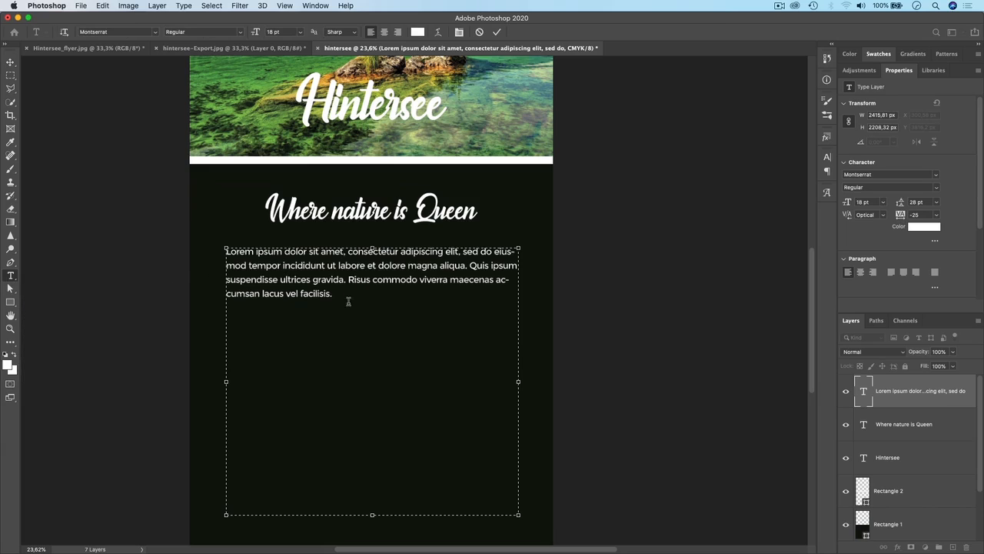
drag(333, 297, 220, 251)
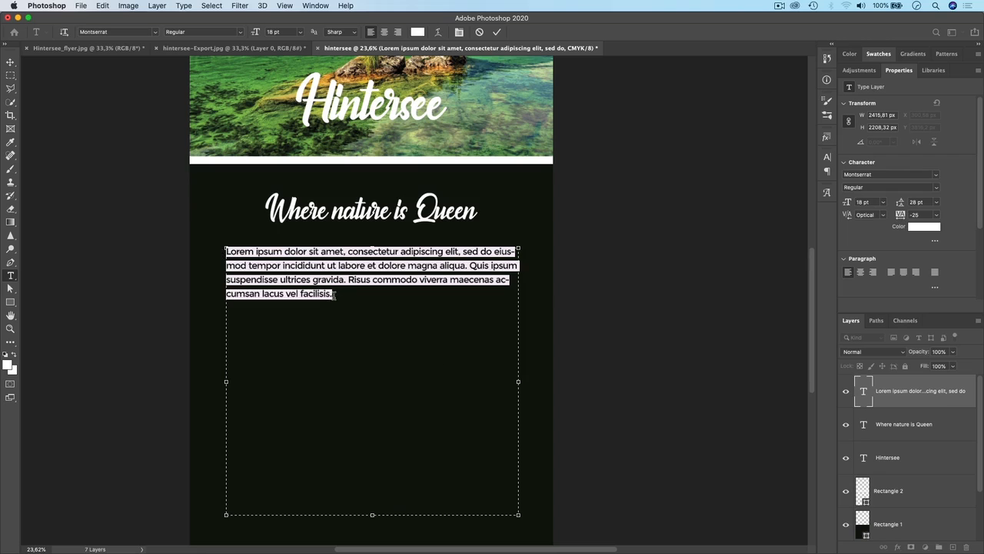
click(105, 6)
click(129, 80)
click(335, 298)
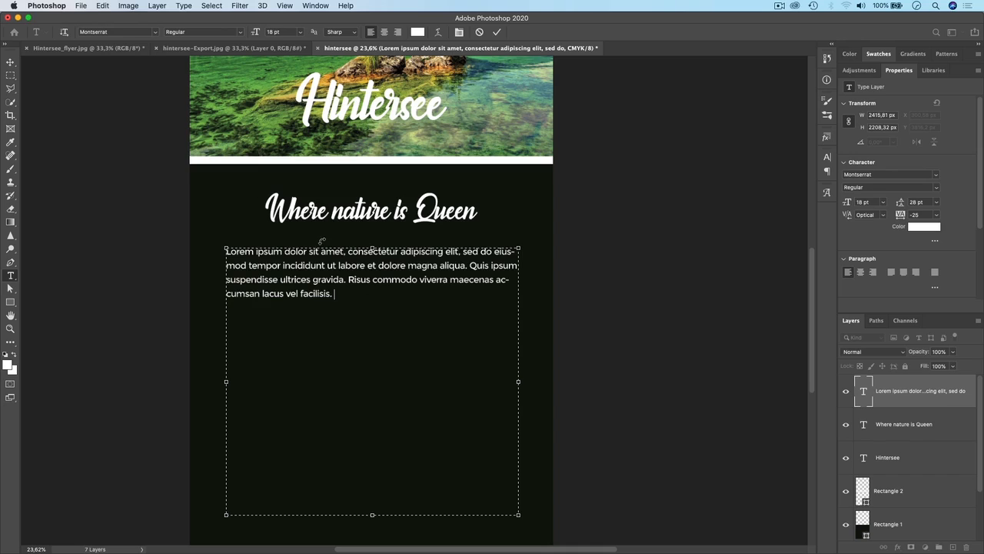
key(cmd+v)
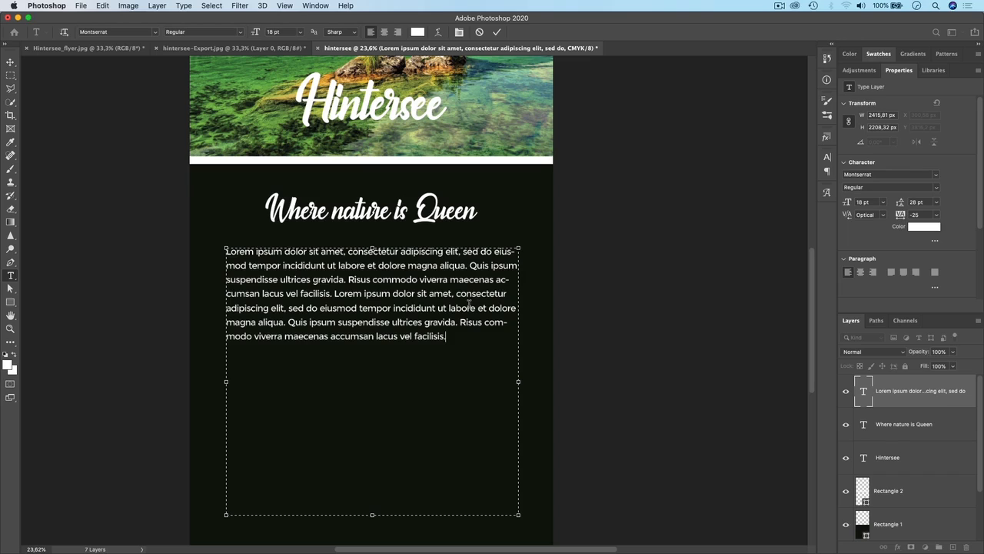
Split the body text with a blank line after "adipiscing elit," in the duplicated passage.
click(290, 309)
key(Return)
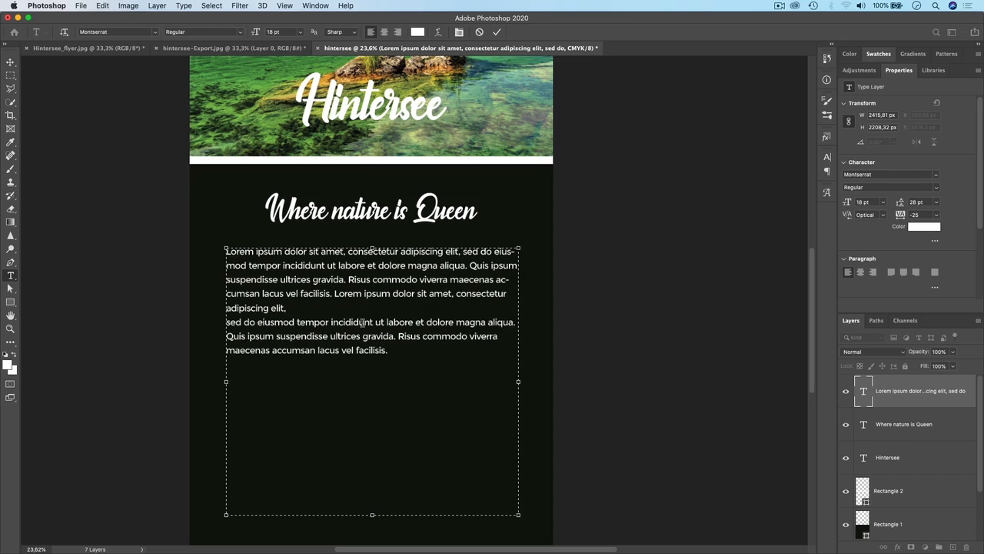
key(Return)
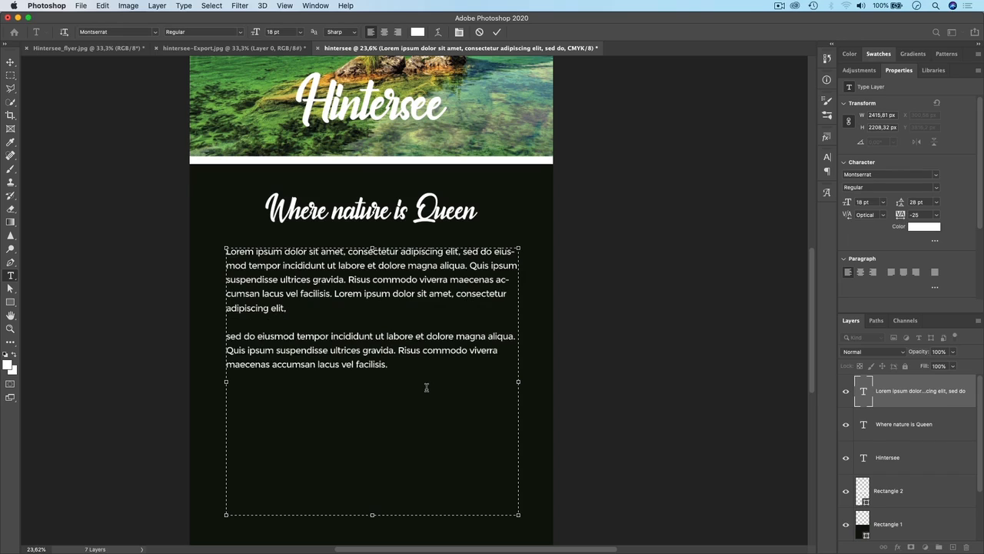
Append another space-separated copy of the Lorem ipsum text and insert a blank line before its "Quis ipsum suspendisse" sentence.
key(super+v)
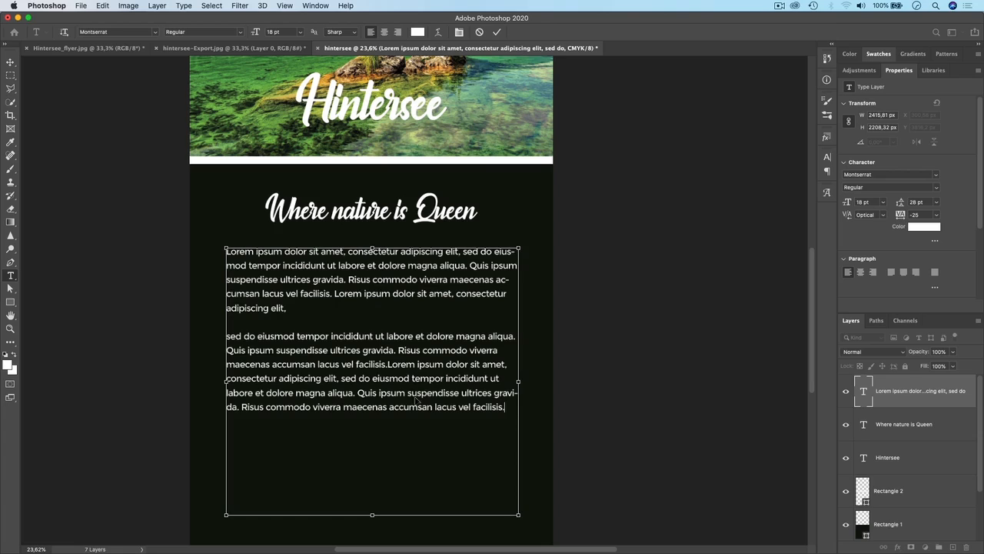
click(389, 363)
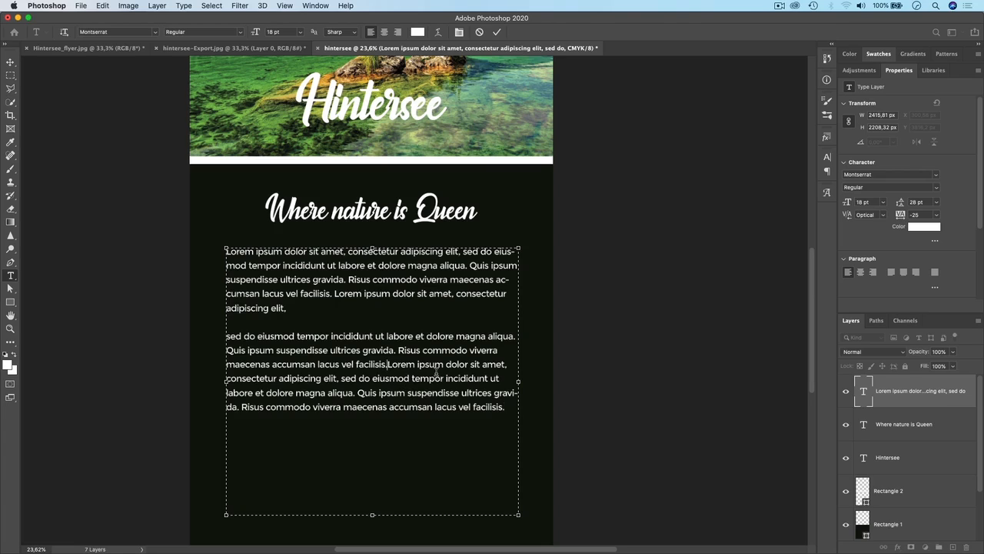
click(358, 393)
key(Return)
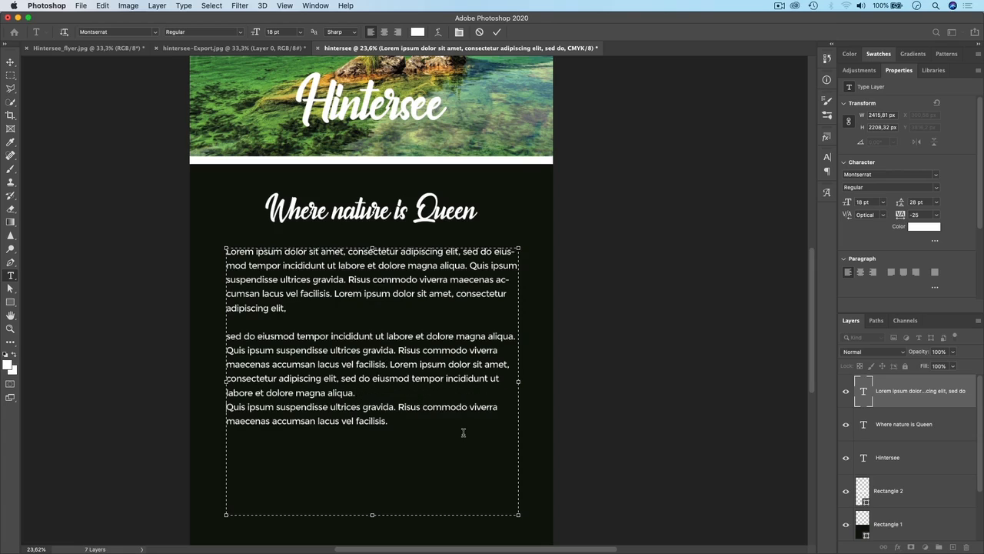
key(Return)
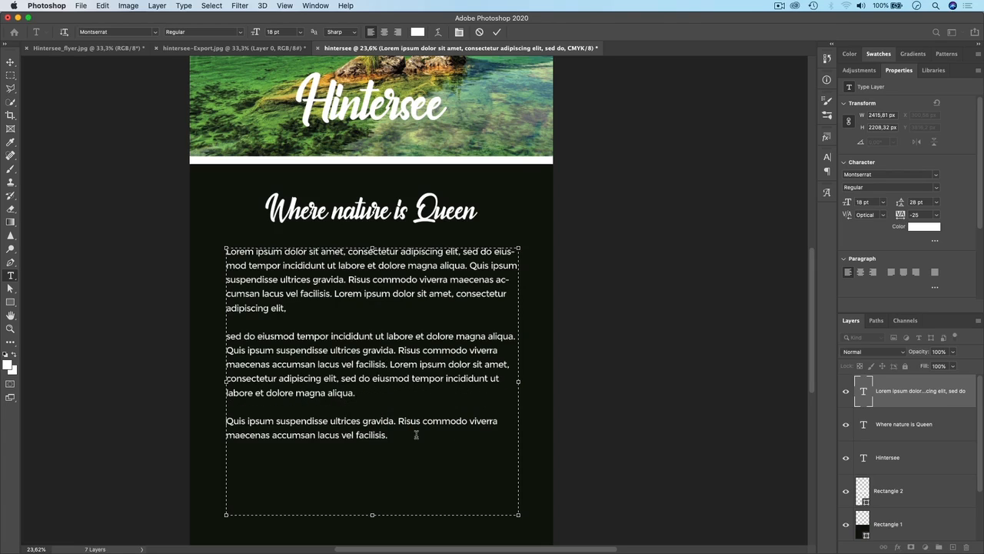
Paste one more copy of the Lorem ipsum text at the end of the third paragraph and commit the text.
click(389, 435)
key(super+v)
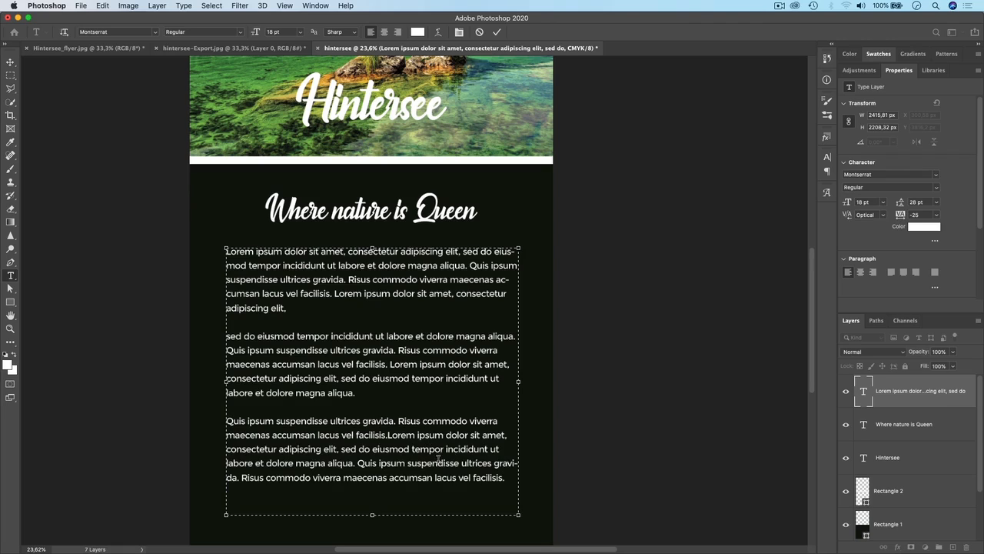
click(10, 61)
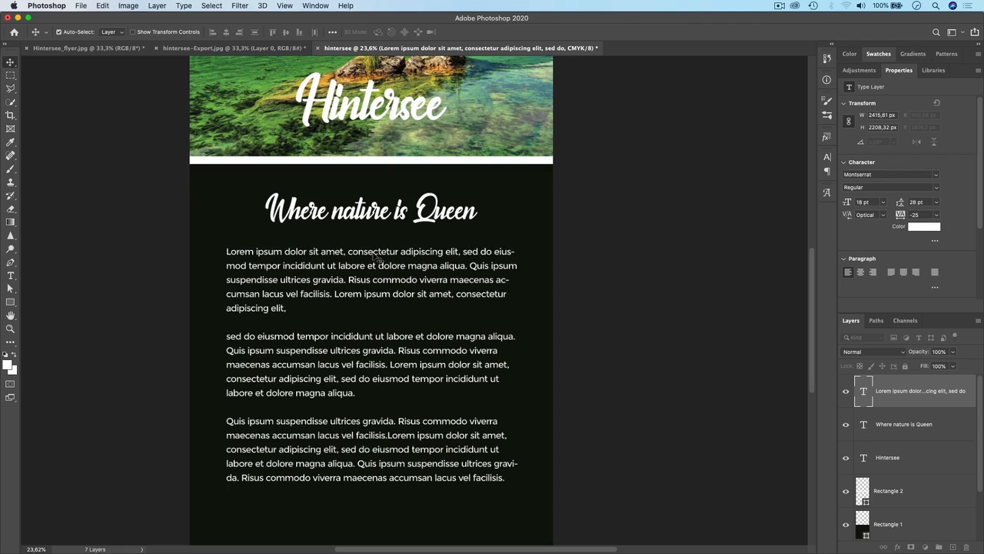
Move the body text block closer to the slogan, to about X 351 px and Y 3725 px.
double_click(338, 248)
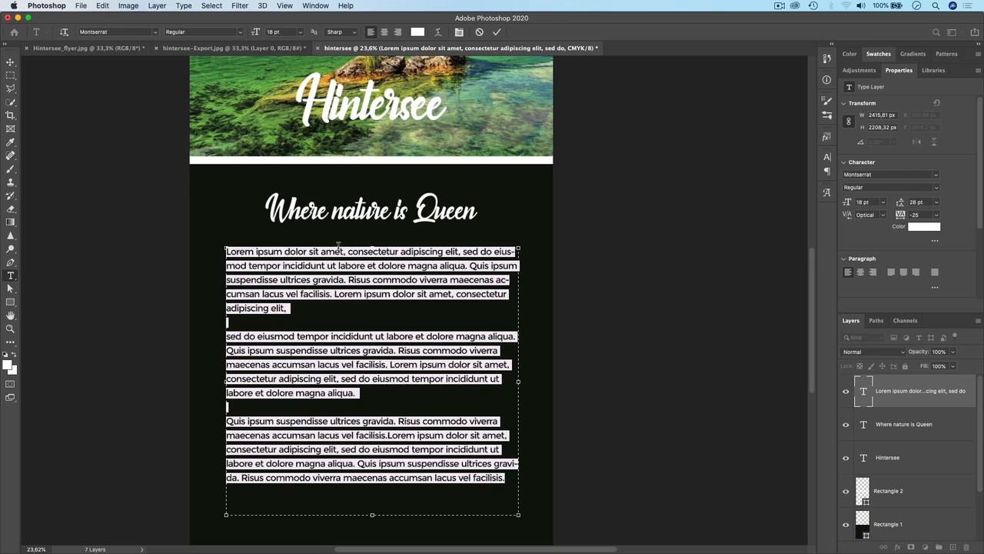
click(11, 62)
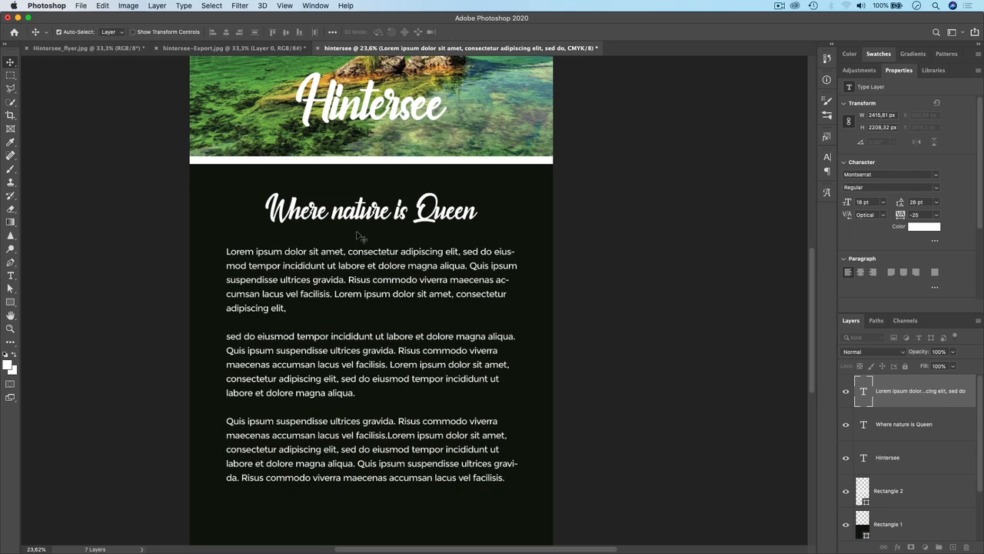
drag(338, 256, 343, 245)
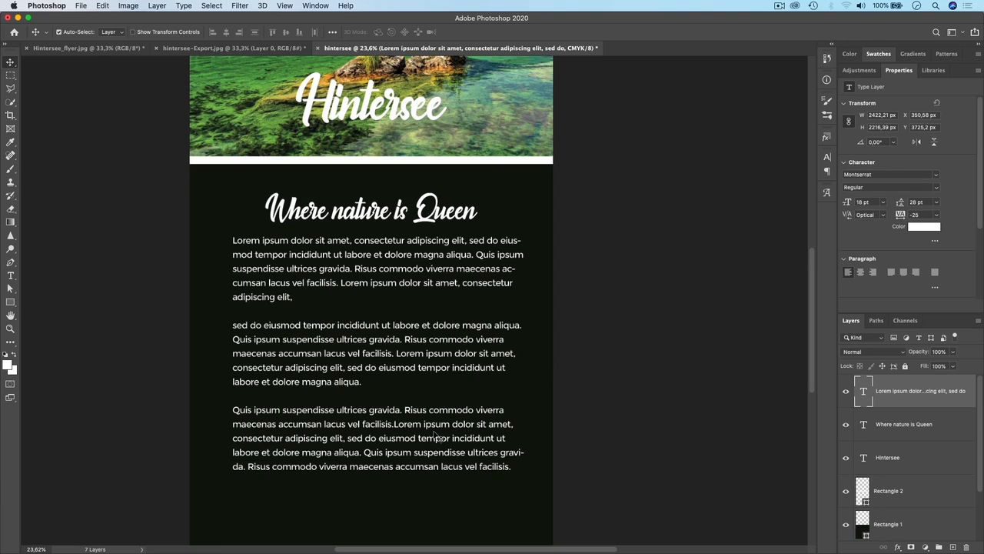
Examine the overall flyer layout, from the lake photo and title down to the body text.
scroll(435, 436, down, 6)
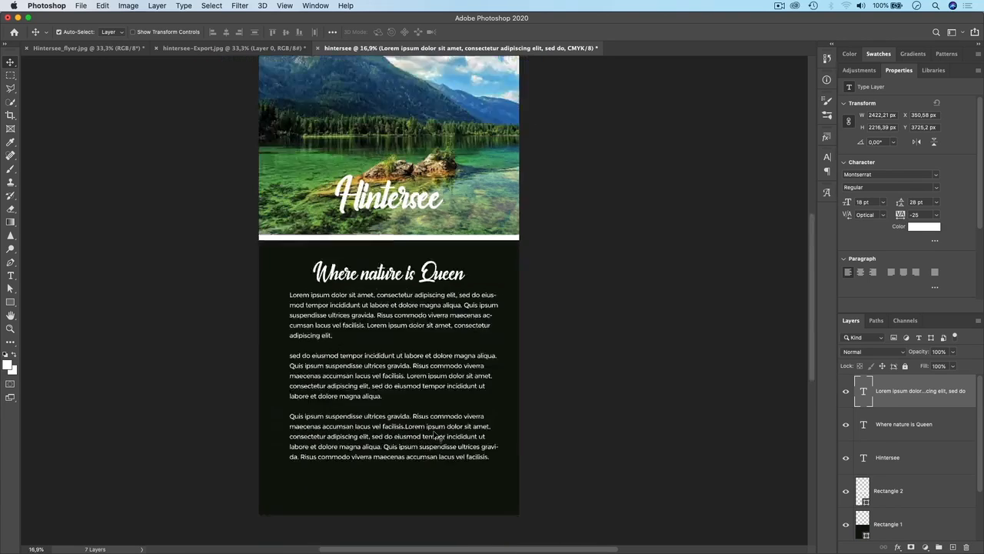
scroll(434, 436, up, 2)
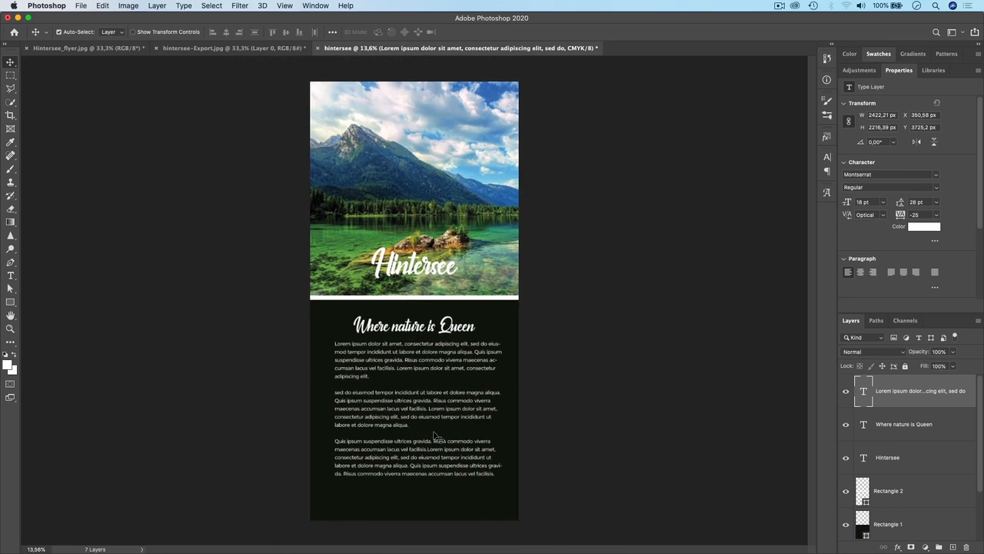
scroll(434, 436, up, 1)
scroll(435, 436, up, 2)
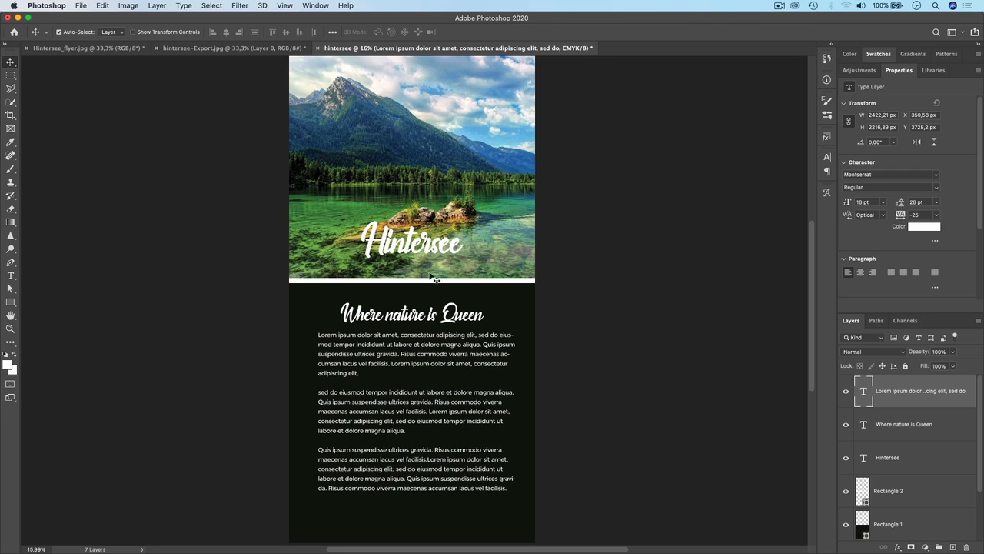
scroll(458, 225, up, 1)
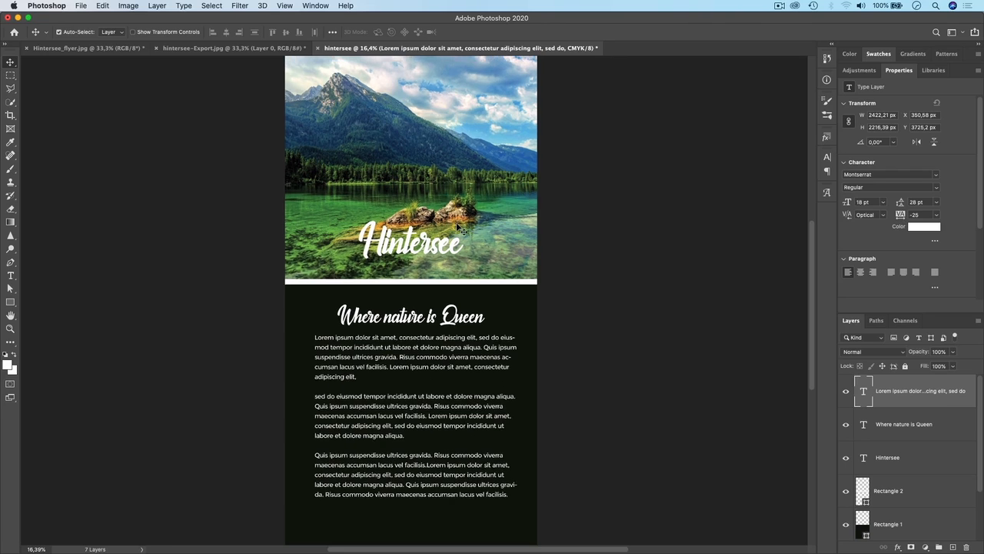
drag(438, 145, 427, 193)
drag(419, 384, 405, 335)
mouse_move(407, 277)
mouse_down()
mouse_move(423, 291)
mouse_move(397, 256)
mouse_move(396, 292)
mouse_up()
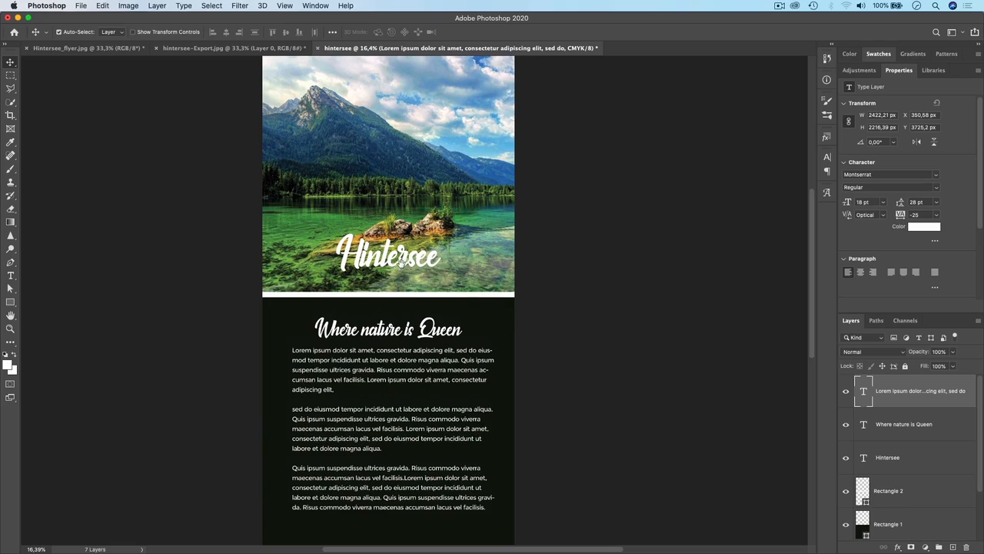
Add a Drop Shadow effect to the Hintersee title with a size of 40 px and 58% opacity.
click(399, 263)
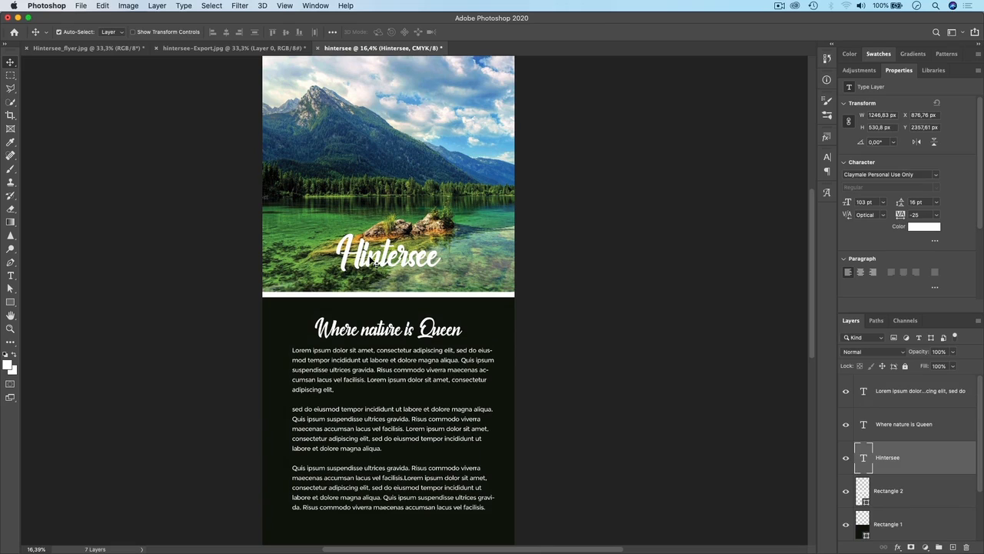
key(super+plus)
key(super+plus)
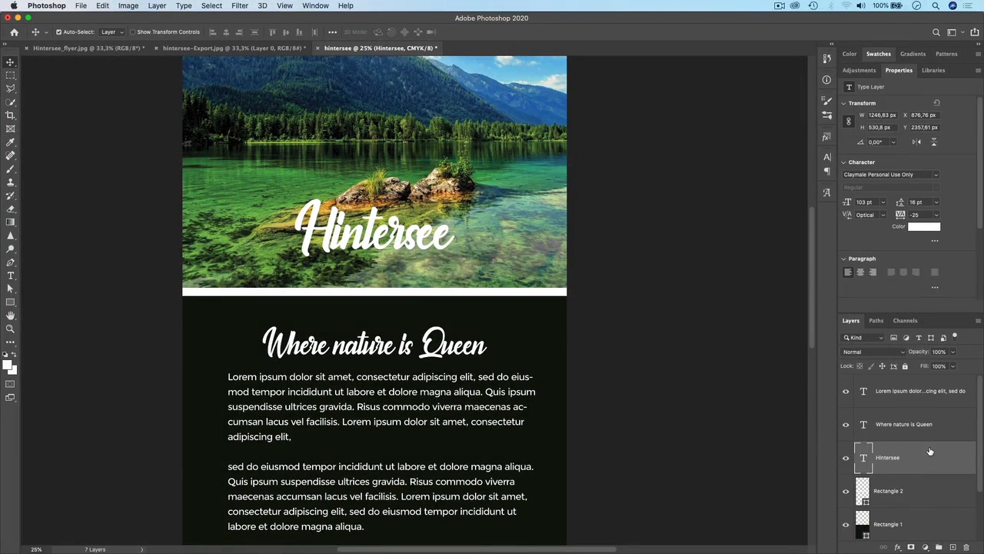
click(897, 547)
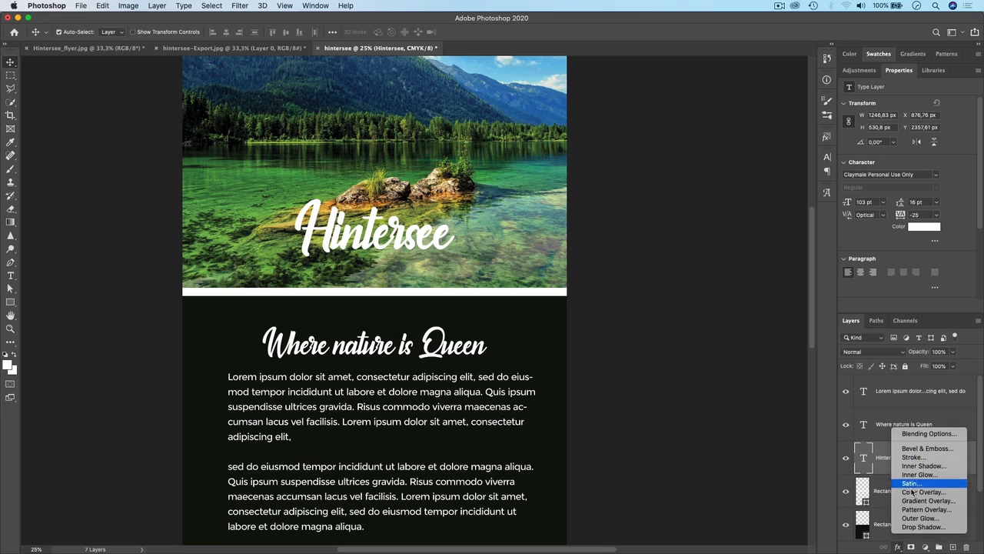
click(922, 527)
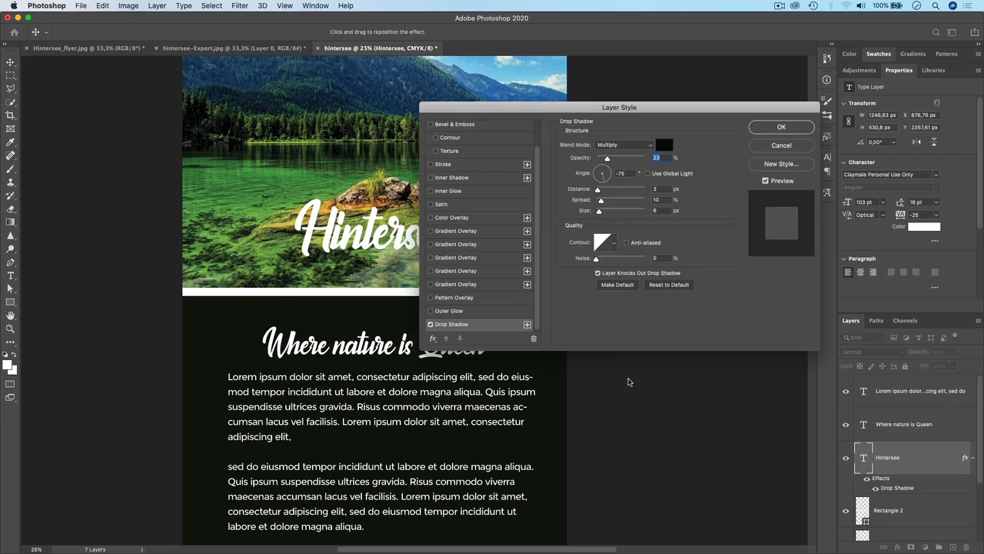
drag(481, 109, 578, 100)
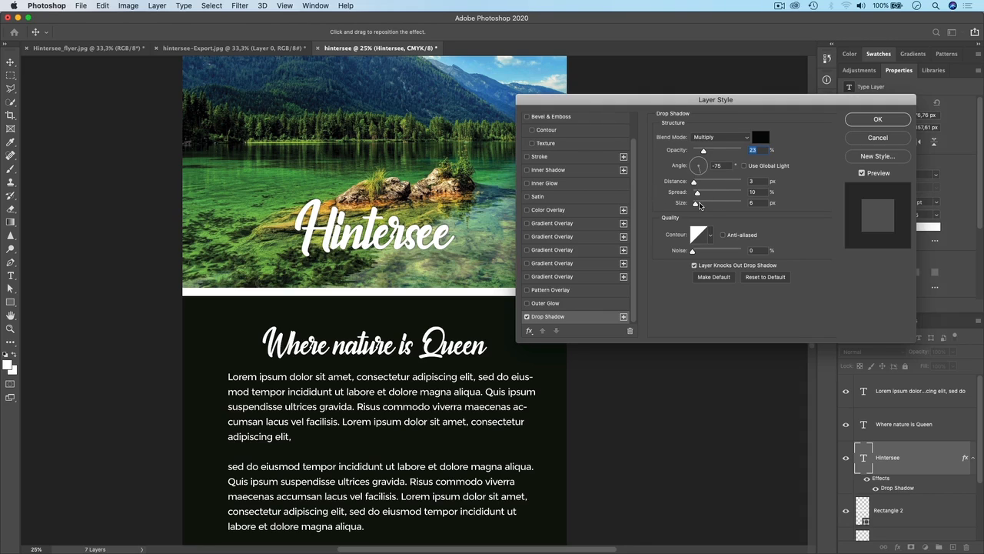
drag(695, 205, 704, 206)
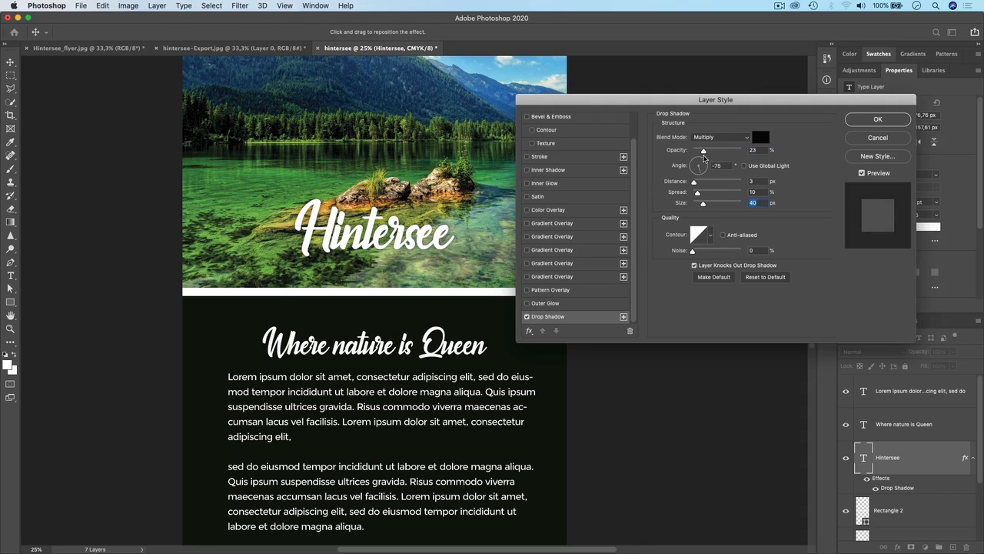
mouse_move(705, 152)
mouse_down()
mouse_move(722, 153)
mouse_move(672, 159)
mouse_move(715, 160)
mouse_up()
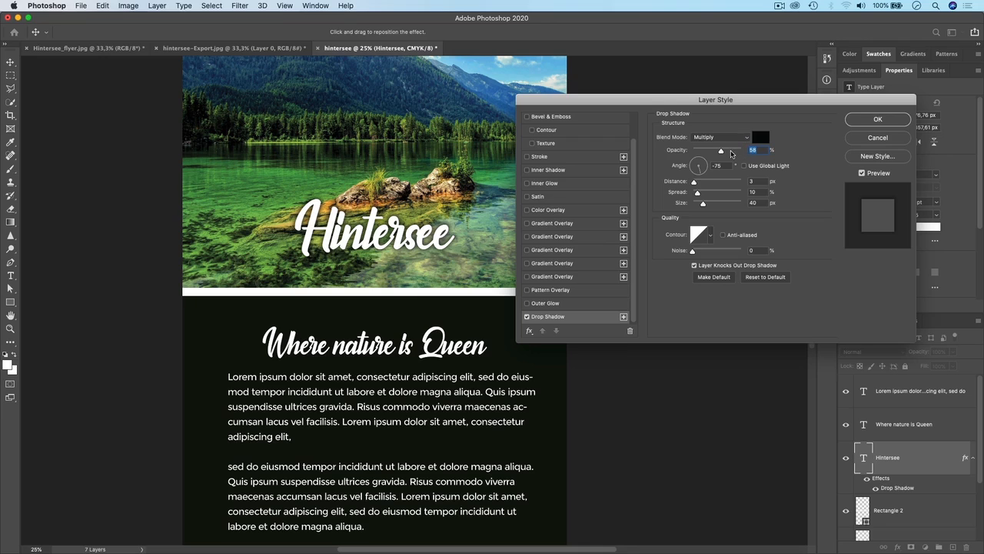
Set the title's drop shadow distance to 30 px and its spread to 27%.
drag(693, 183, 708, 191)
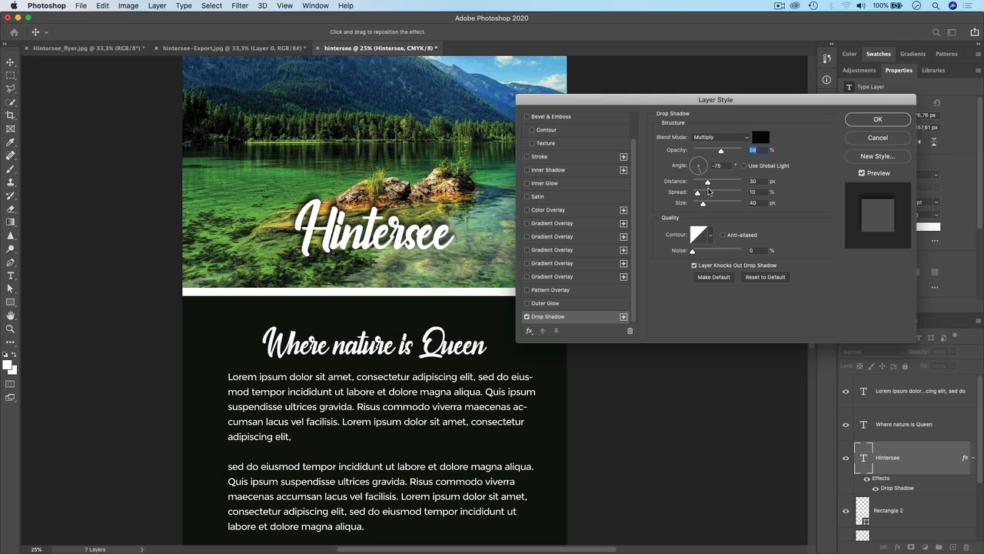
click(709, 191)
mouse_move(698, 196)
mouse_down()
mouse_move(734, 197)
mouse_move(708, 202)
mouse_up()
drag(707, 198, 705, 199)
key(Tab)
click(761, 138)
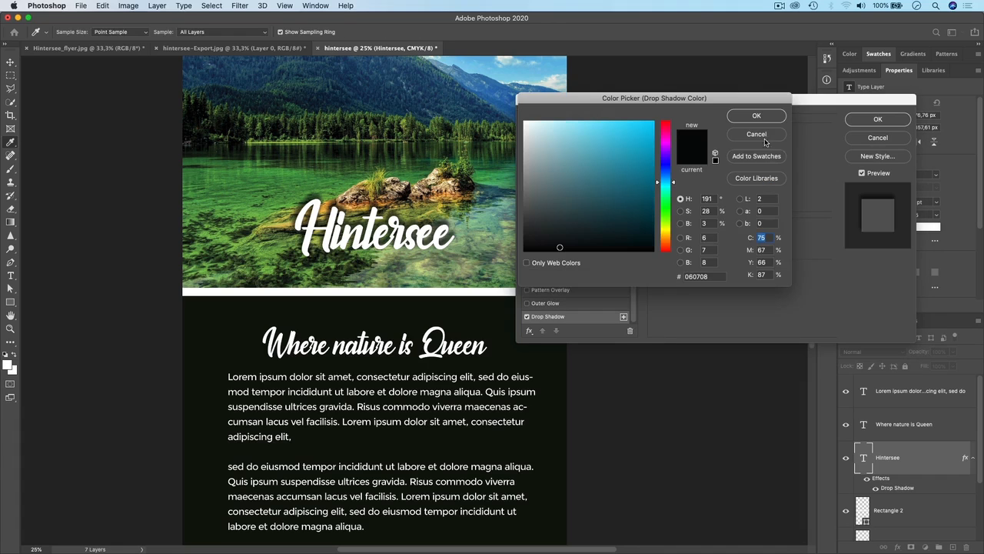
click(642, 133)
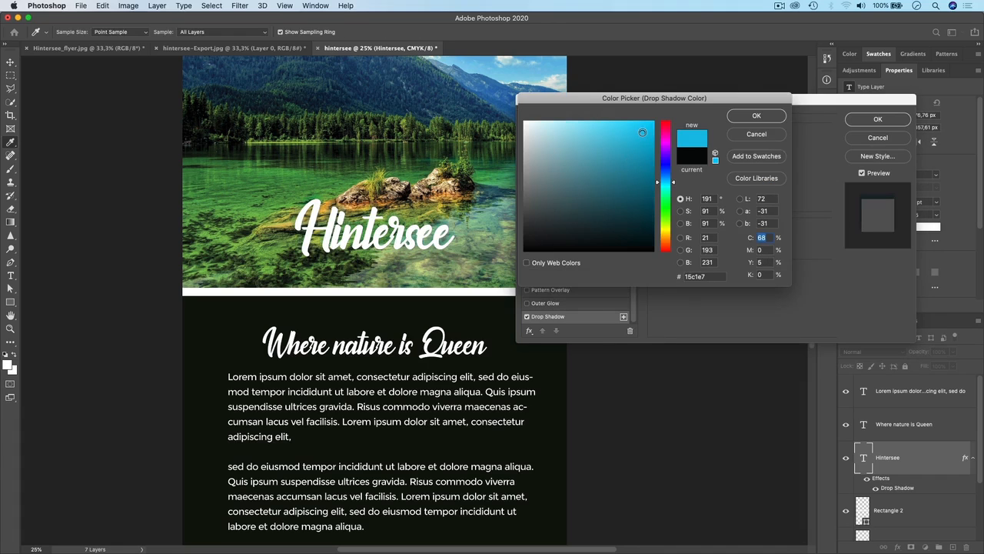
click(758, 138)
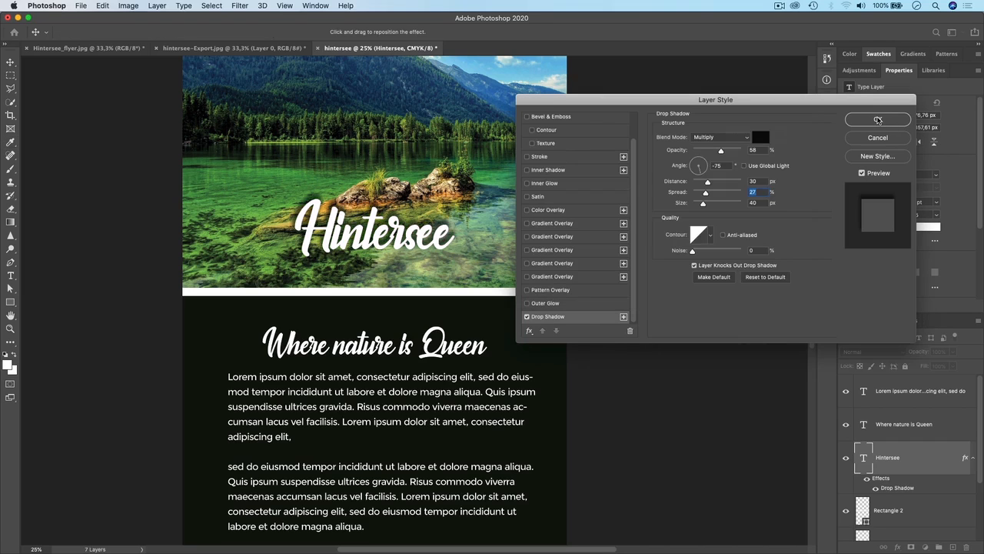
Apply the configured drop shadow to the Hintersee title.
key(Return)
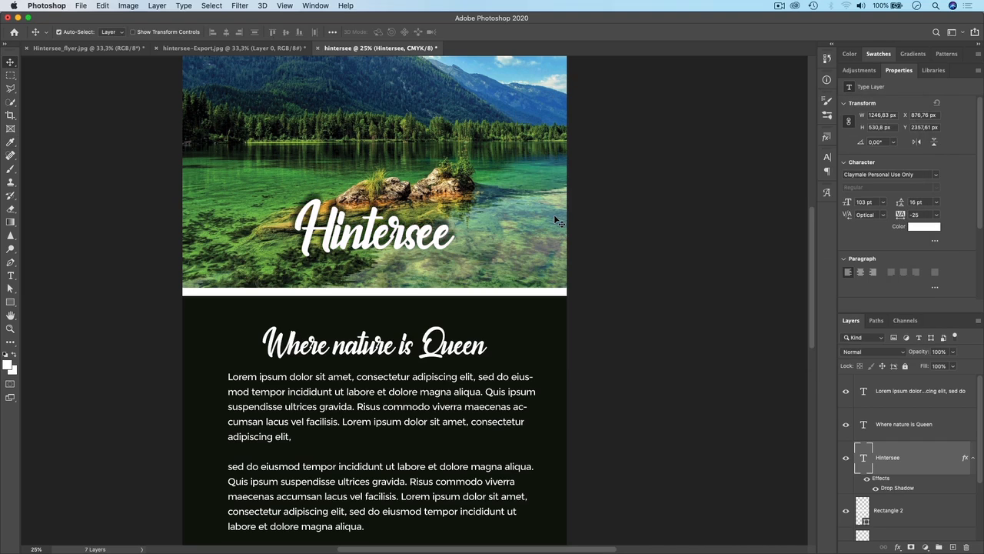
scroll(459, 246, down, 5)
scroll(458, 246, up, 3)
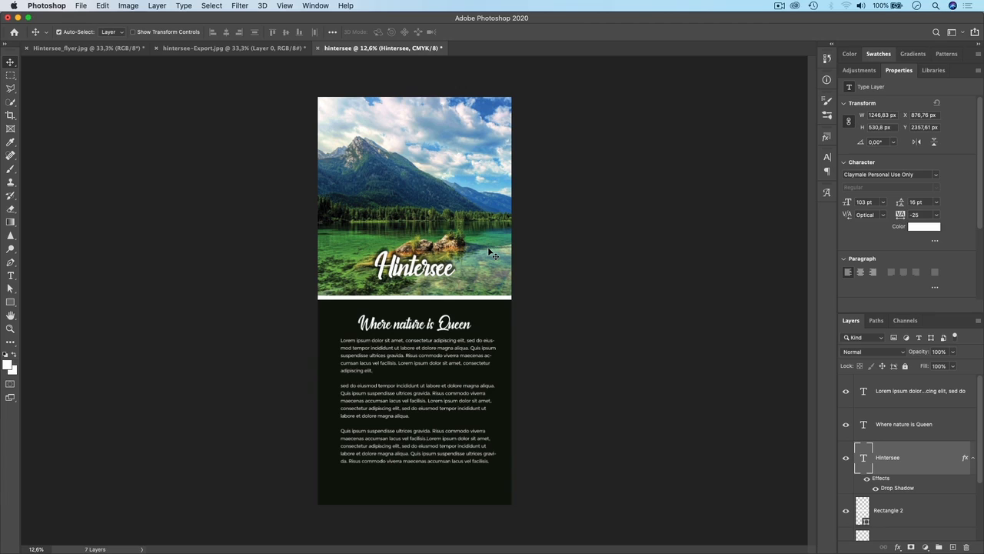
Save the layered flyer in Photoshop format as hinterseeFlyerProj.psd in the 7. MINI PROJECT folder with Maximize Compatibility on.
scroll(487, 257, up, 1)
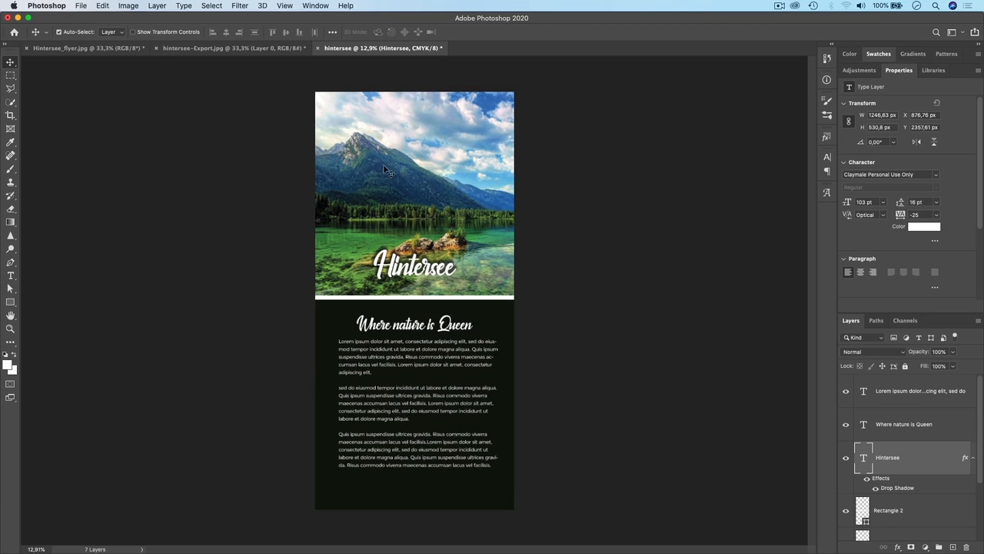
click(82, 8)
click(123, 124)
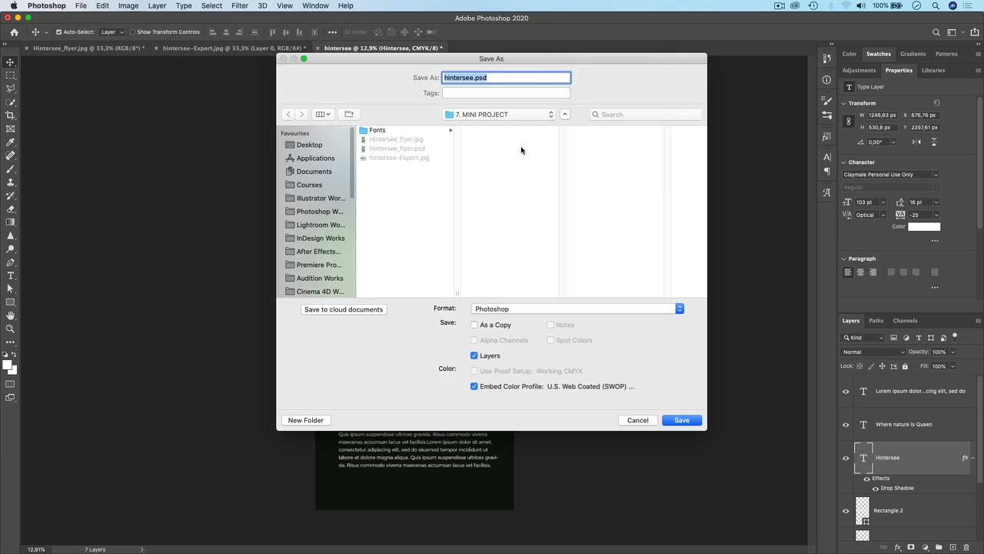
click(537, 311)
click(539, 310)
click(518, 311)
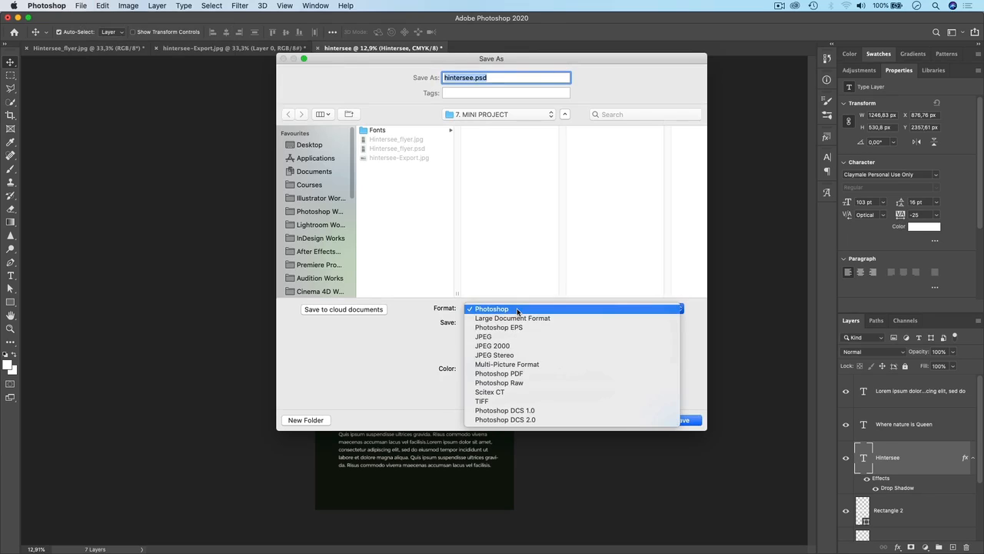
click(600, 81)
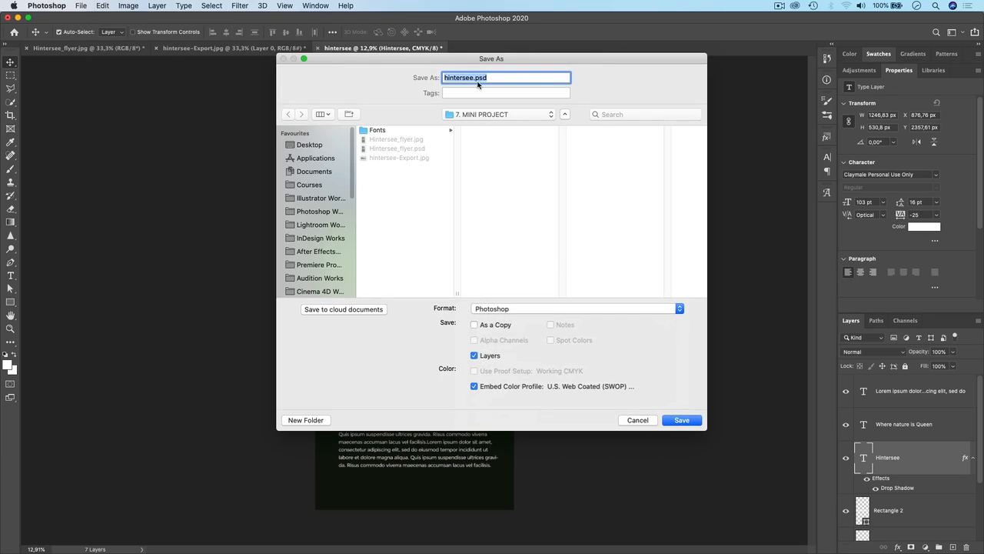
click(473, 79)
text(FlyerProj)
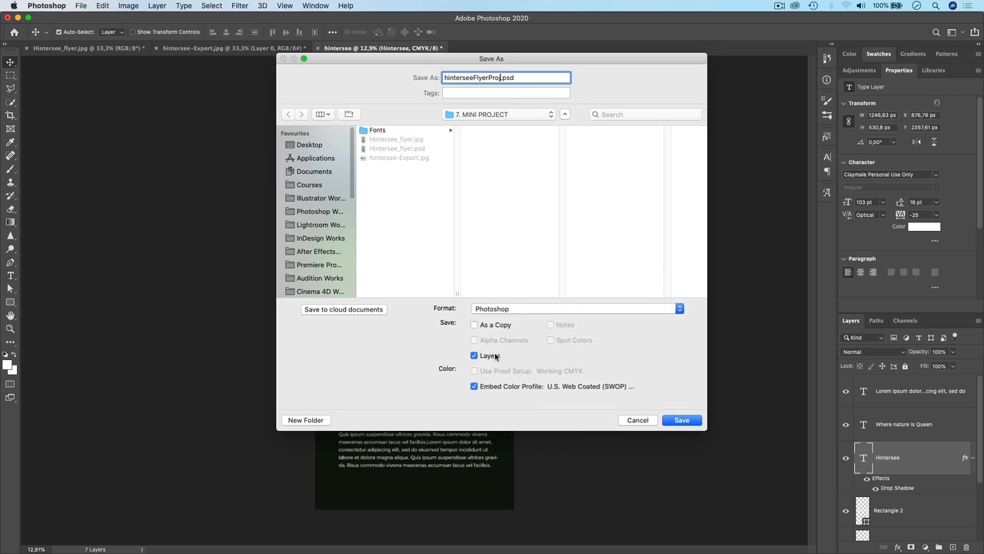
click(682, 420)
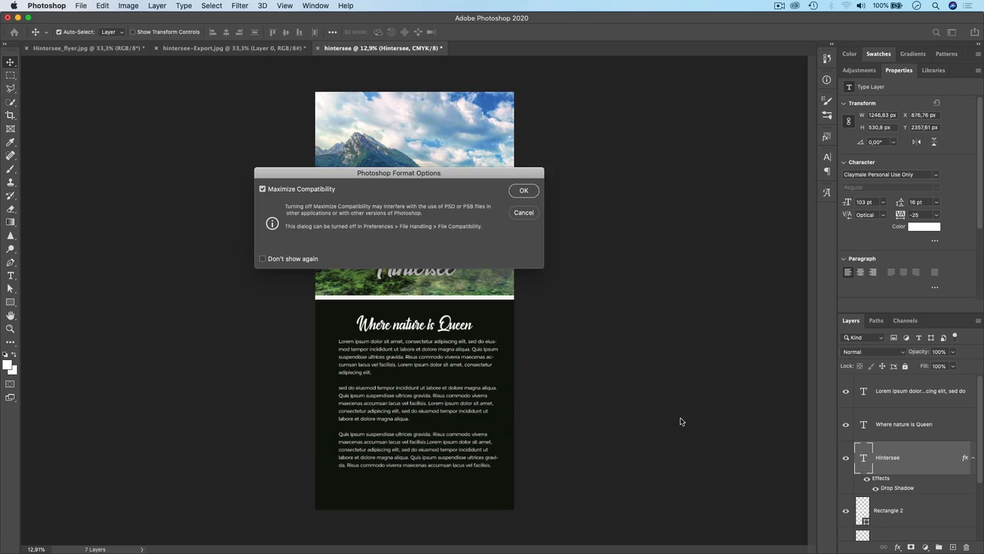
click(522, 192)
Save a JPEG copy of the flyer as hinterseeFlyerProj.jpg in the 7. MINI PROJECT folder, embedding the color profile.
click(82, 6)
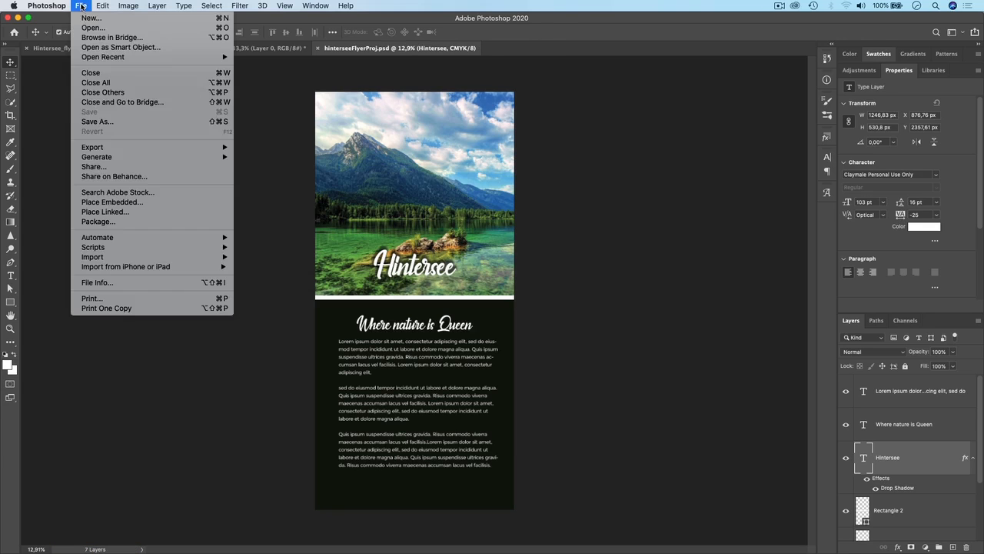
click(97, 122)
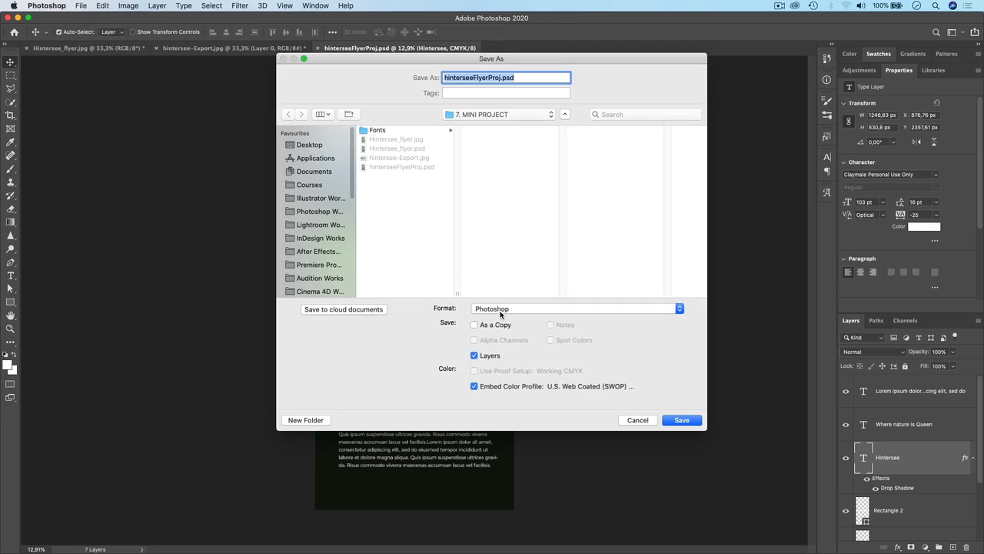
click(501, 311)
click(495, 339)
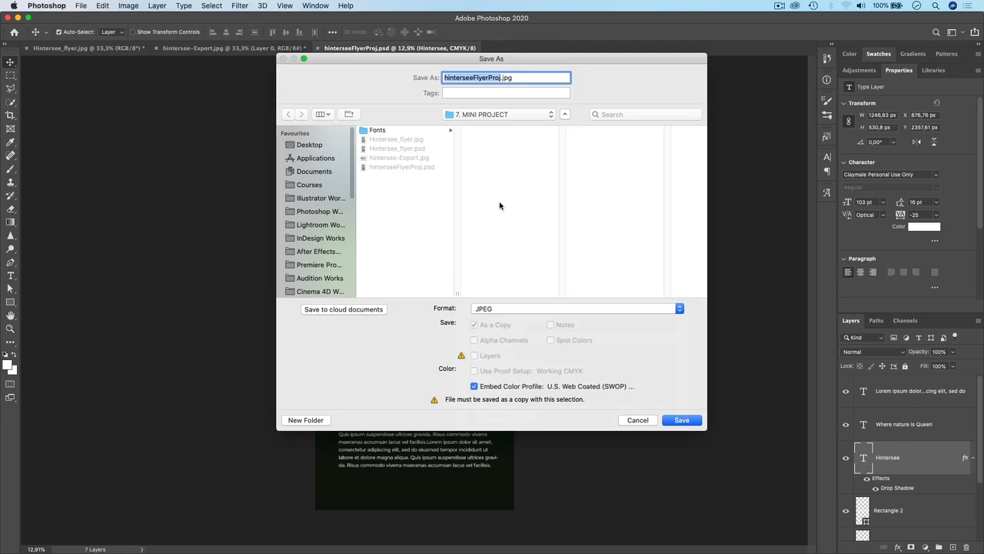
click(673, 422)
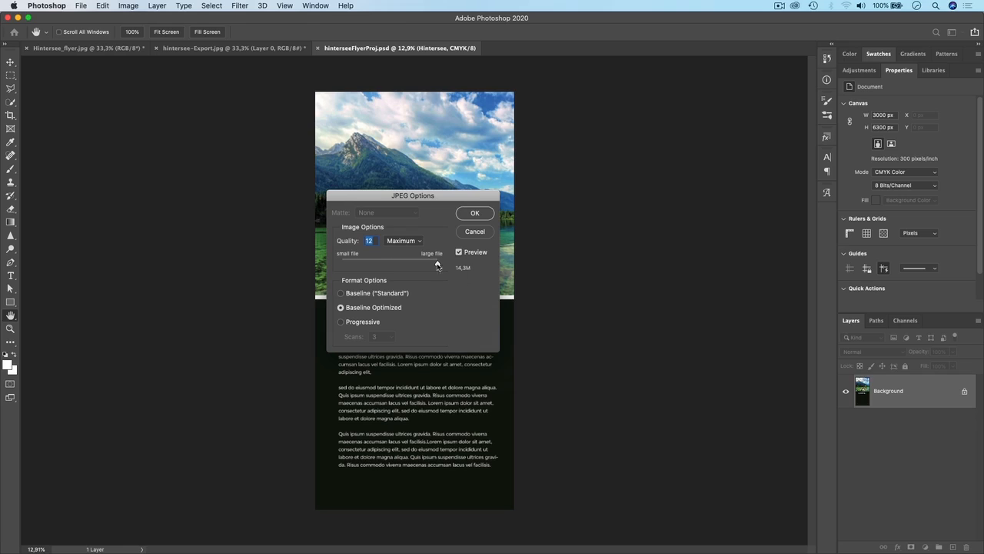
Lower the JPEG quality from Maximum for a smaller file and complete the export.
click(405, 243)
click(396, 231)
drag(405, 264, 392, 265)
click(475, 215)
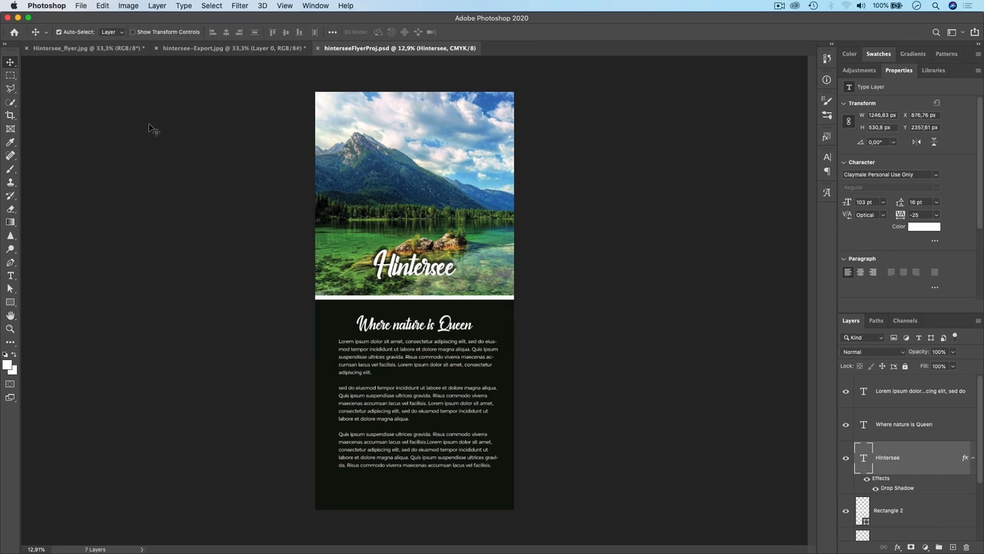